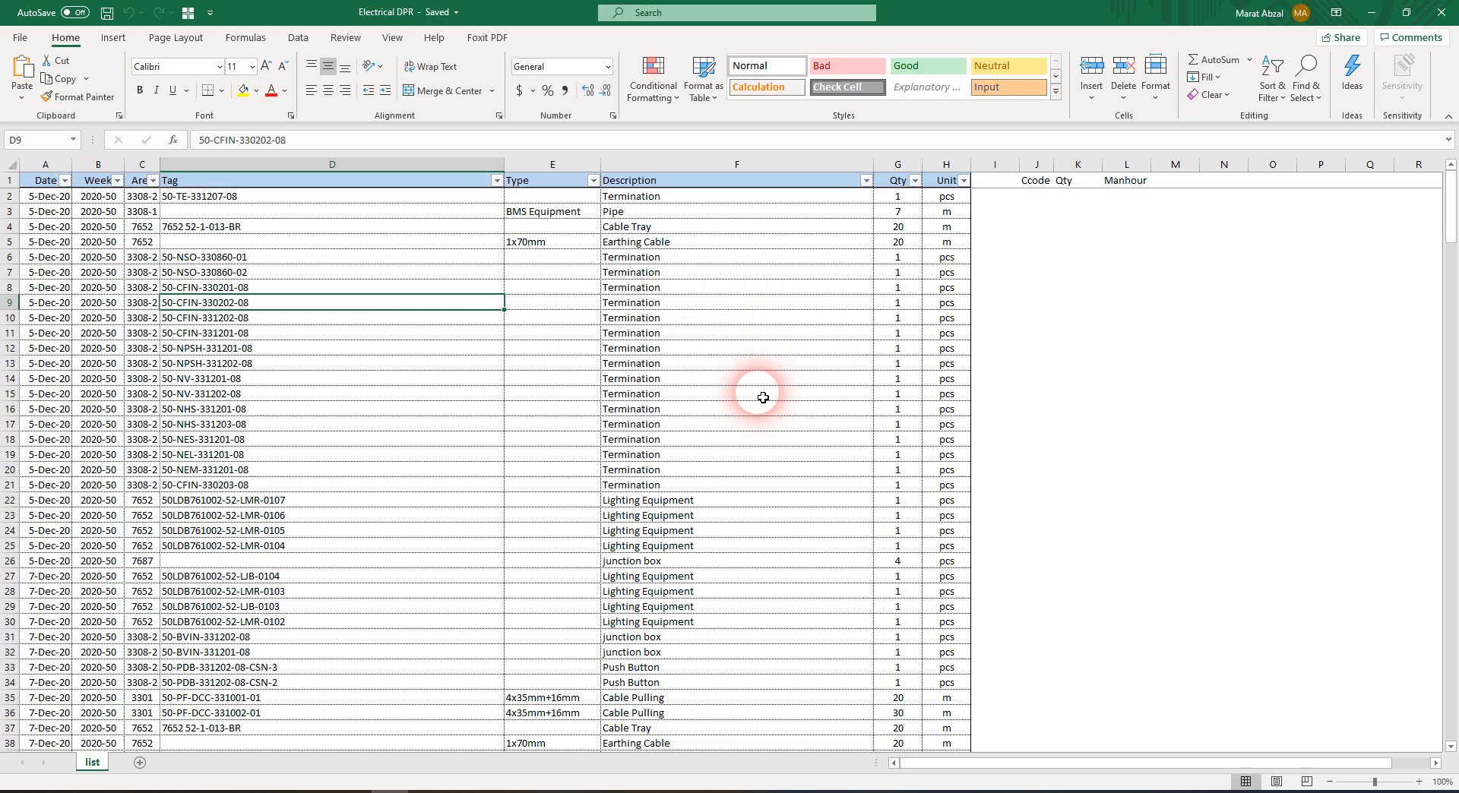
{"action": "left_click", "coordinate": [677, 287]}
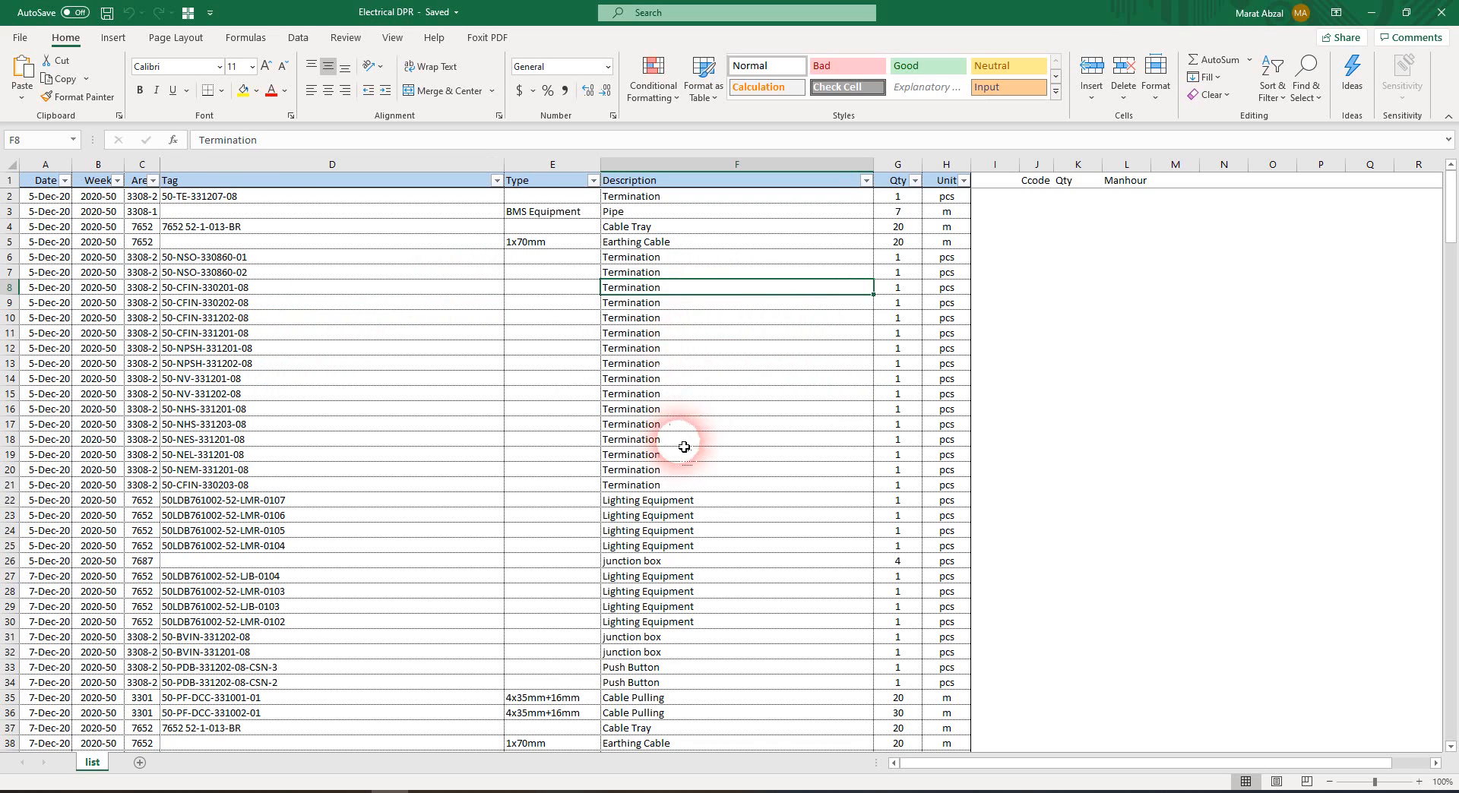
{"action": "left_click", "coordinate": [55, 303]}
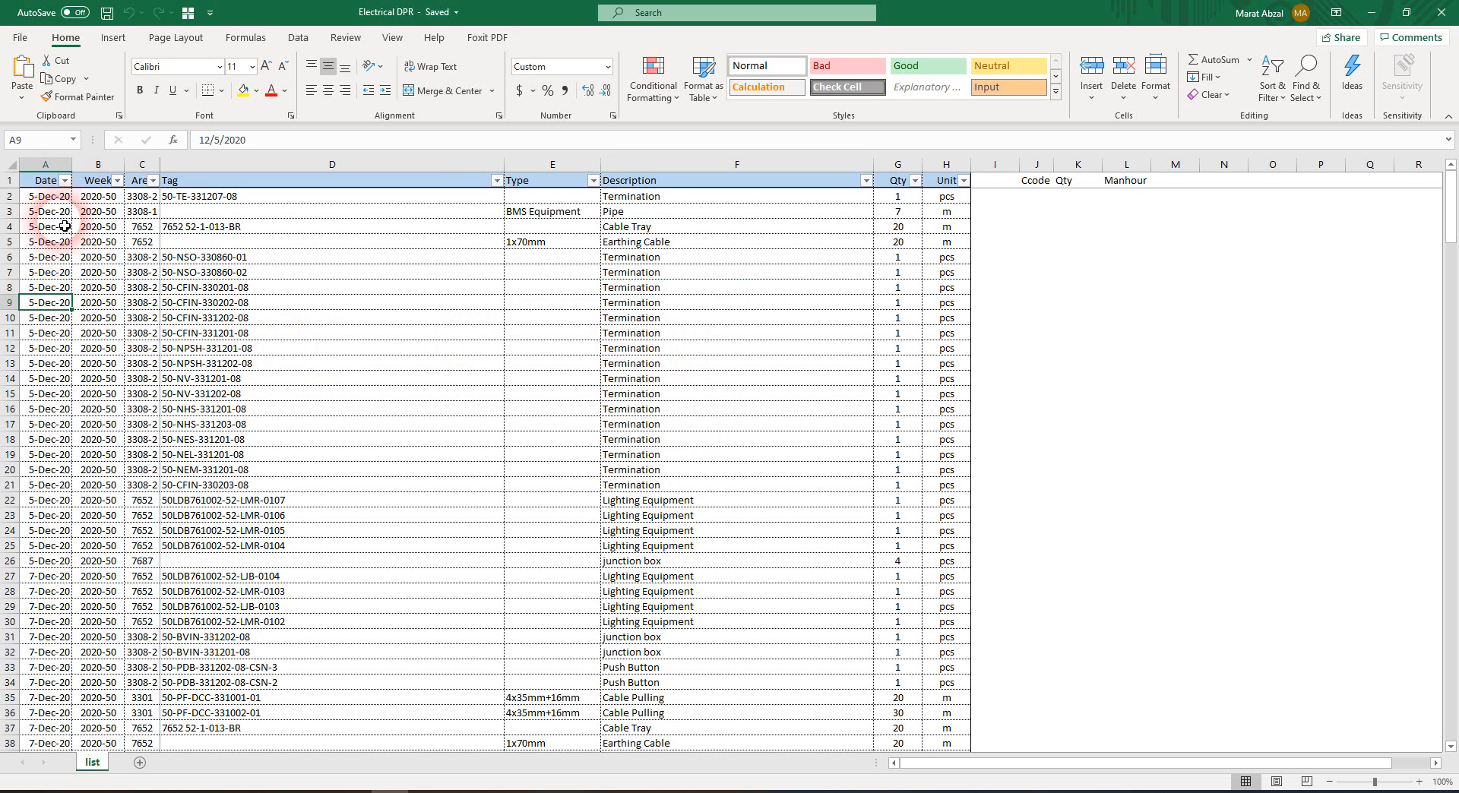
{"action": "left_click", "coordinate": [65, 180]}
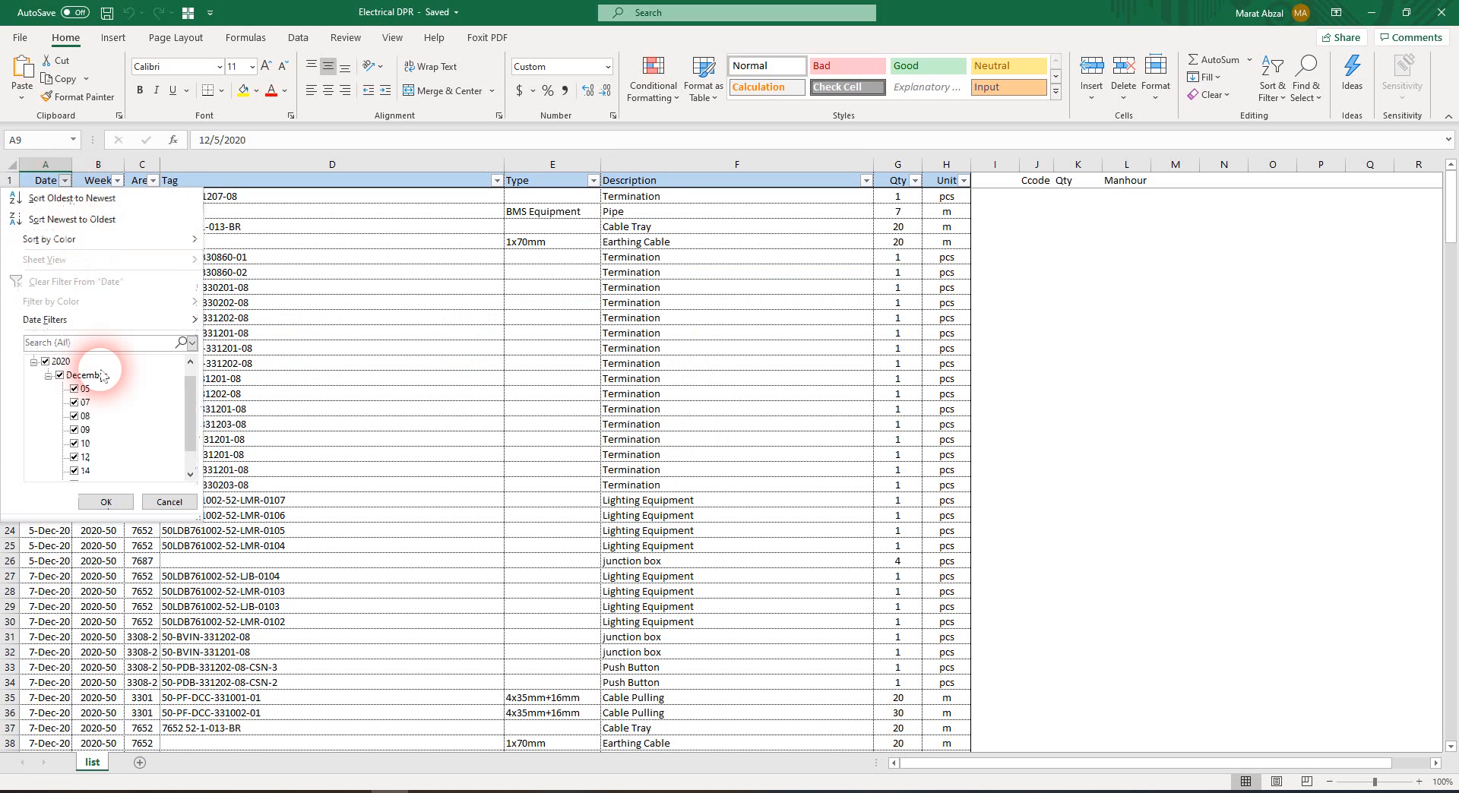
{"action": "left_click", "coordinate": [387, 360]}
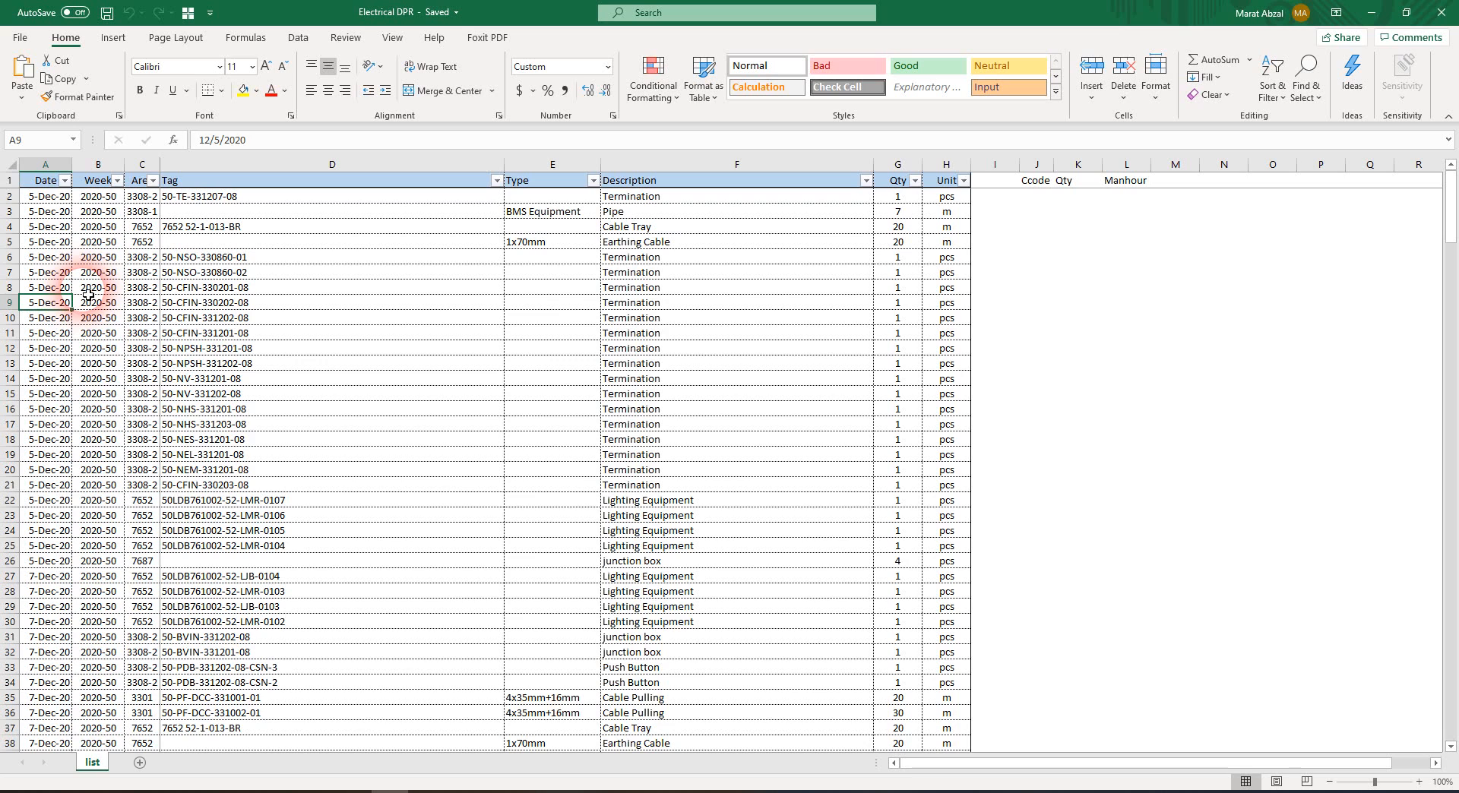
Create a PivotTable on a new worksheet from the list data in A1:H254
{"action": "key", "text": "ctrl+shift+Right"}
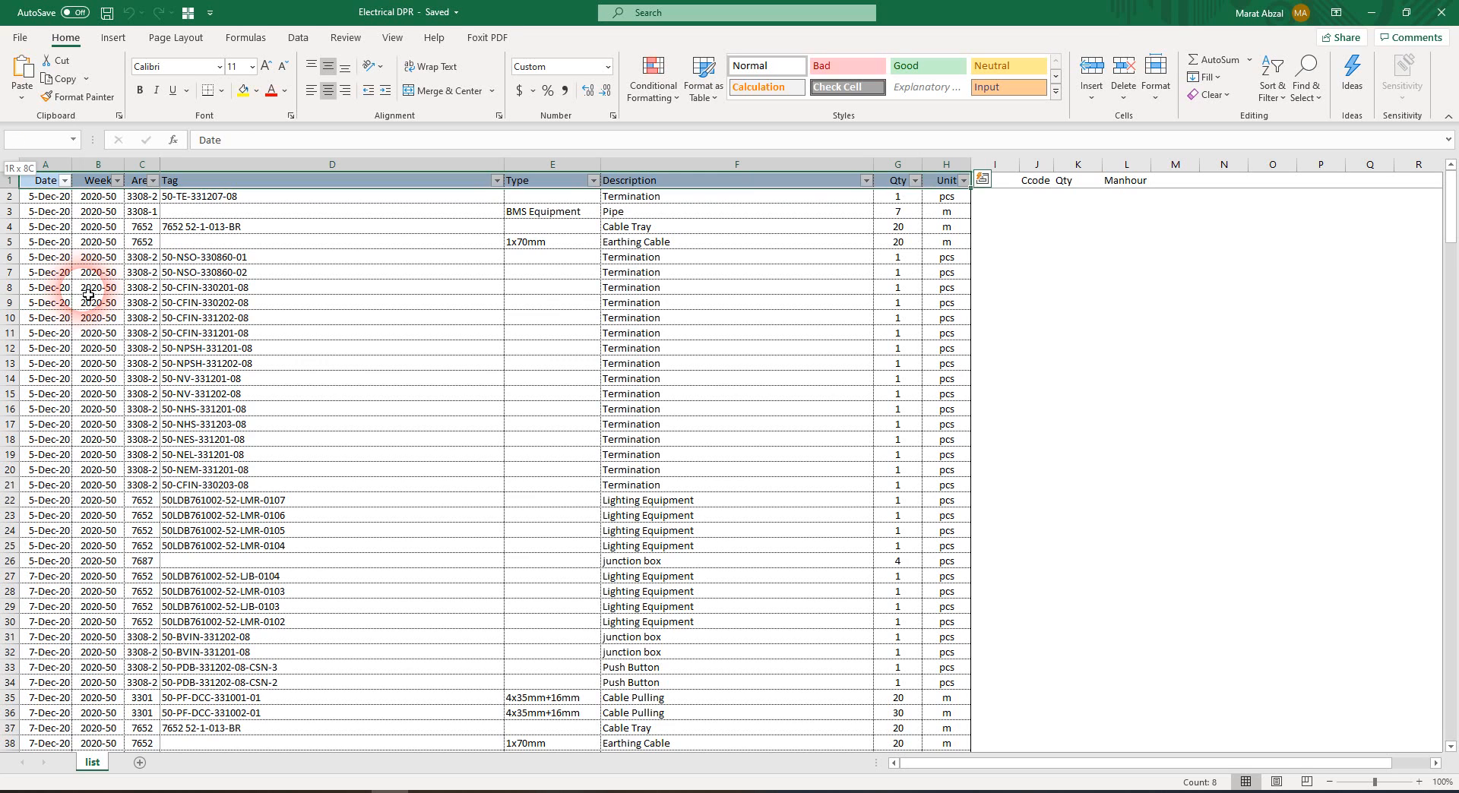
{"action": "key", "text": "ctrl+shift+Down"}
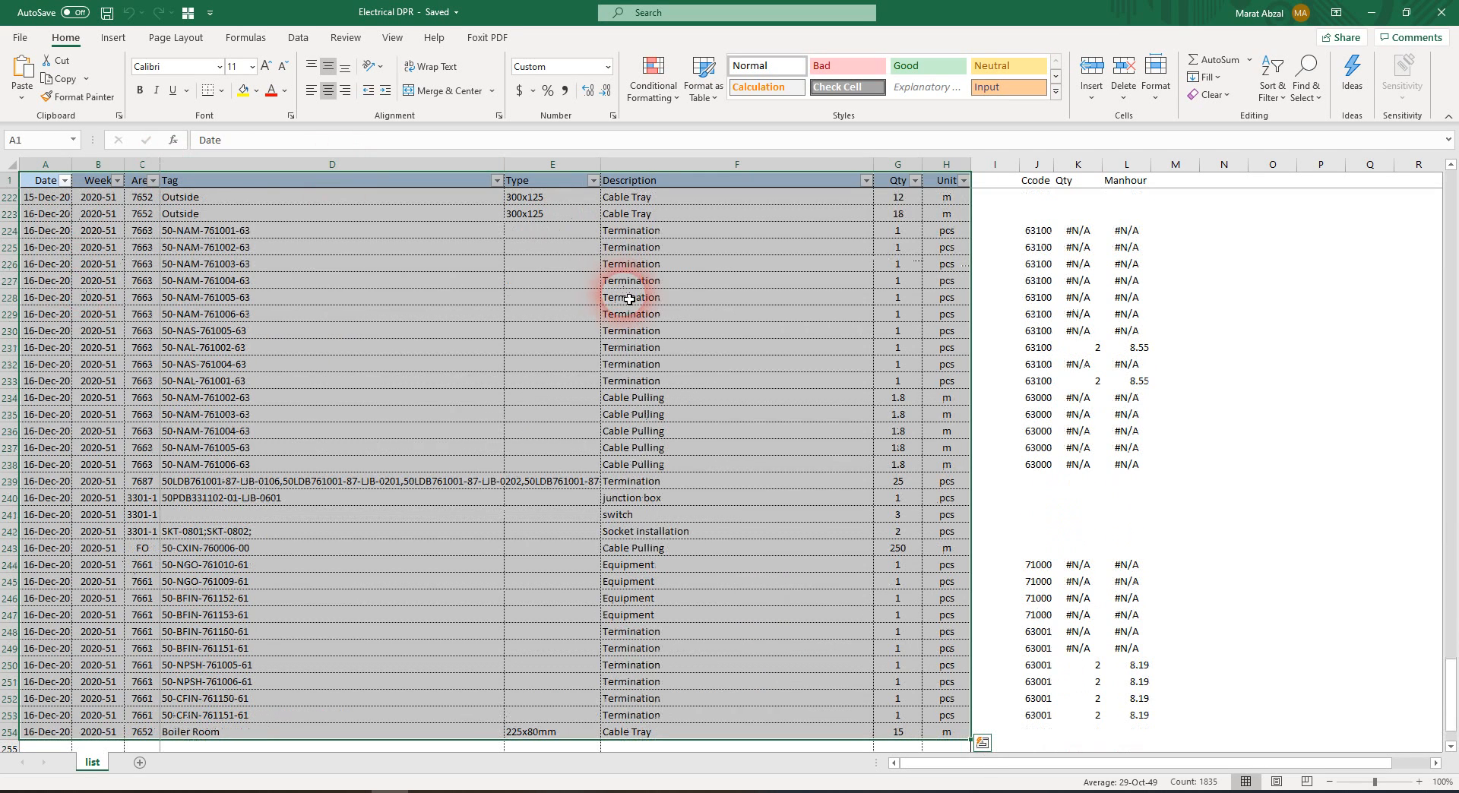
{"action": "scroll", "coordinate": [688, 453], "scroll_direction": "up", "scroll_amount": 20}
{"action": "scroll", "coordinate": [748, 467], "scroll_direction": "down", "scroll_amount": 20}
{"action": "scroll", "coordinate": [812, 544], "scroll_direction": "up", "scroll_amount": 20}
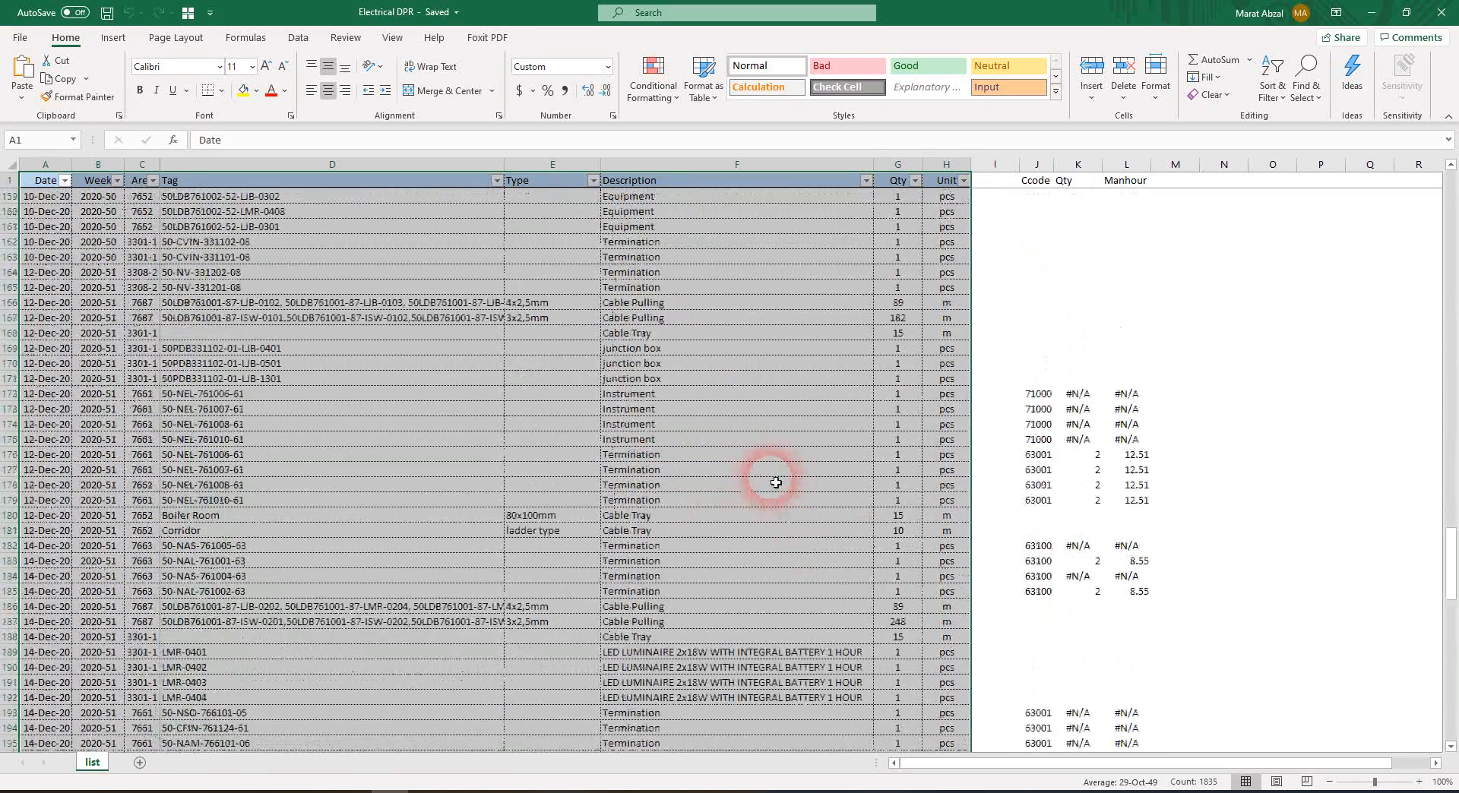
{"action": "left_click", "coordinate": [113, 38]}
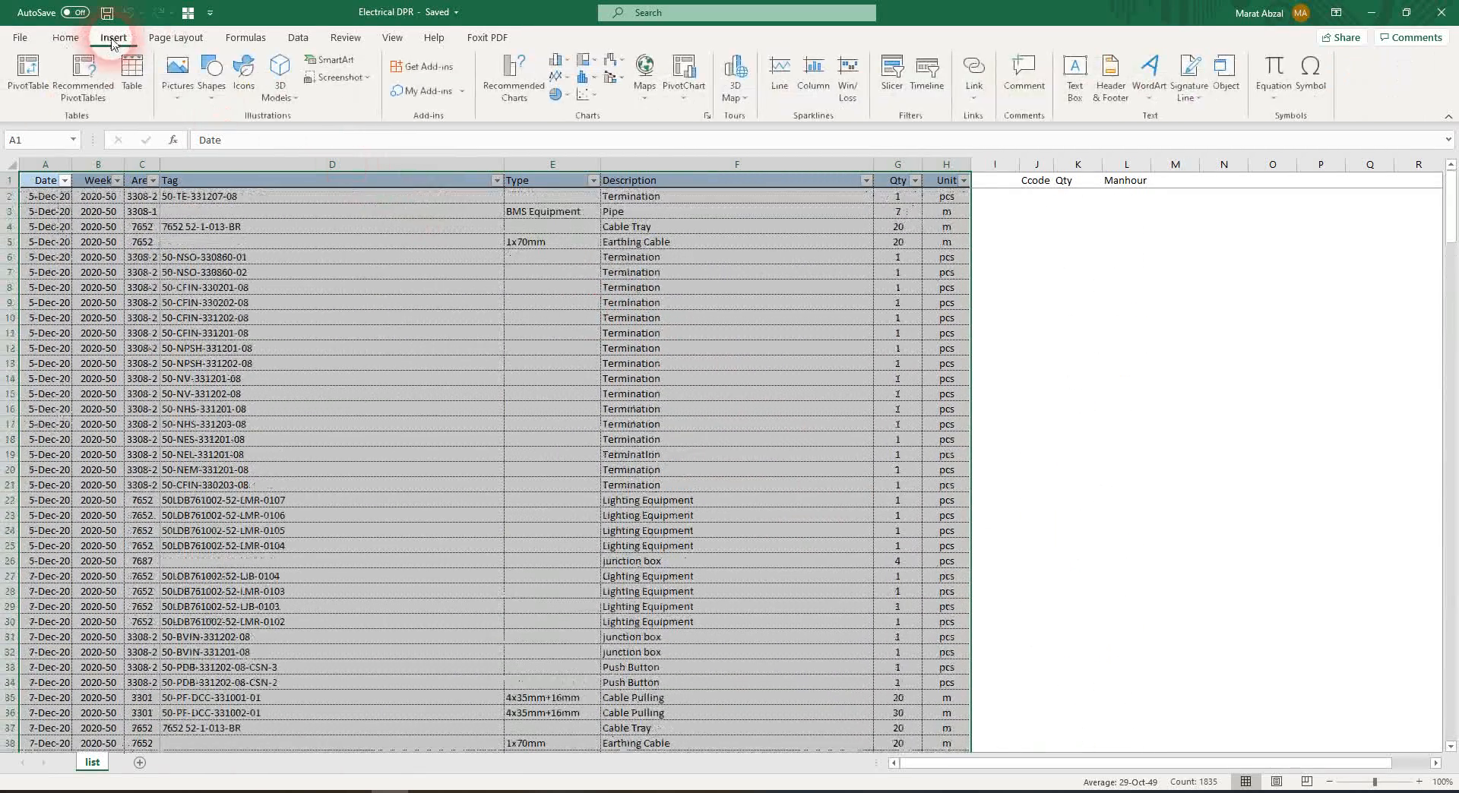
{"action": "left_click", "coordinate": [27, 76]}
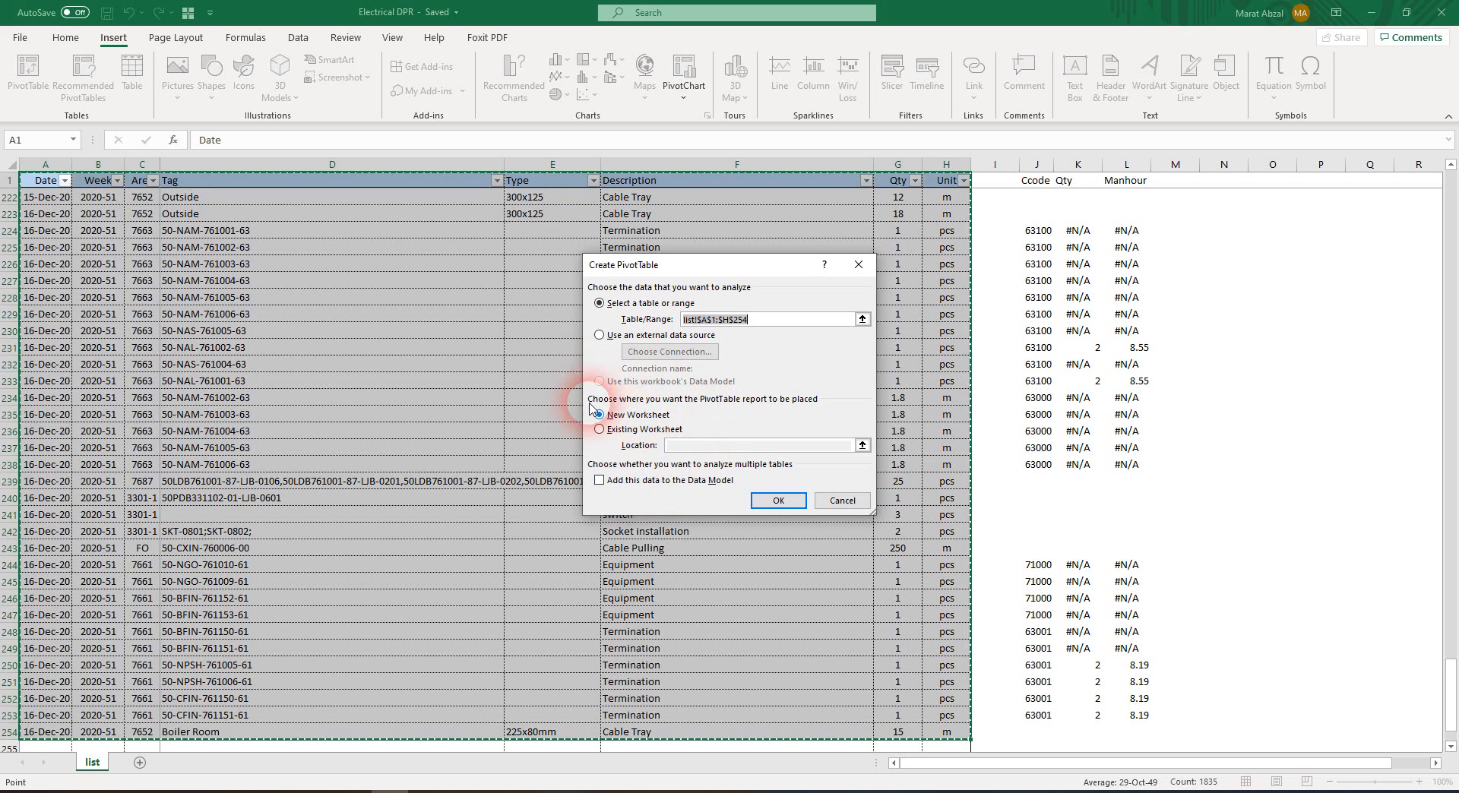
{"action": "left_click", "coordinate": [785, 503]}
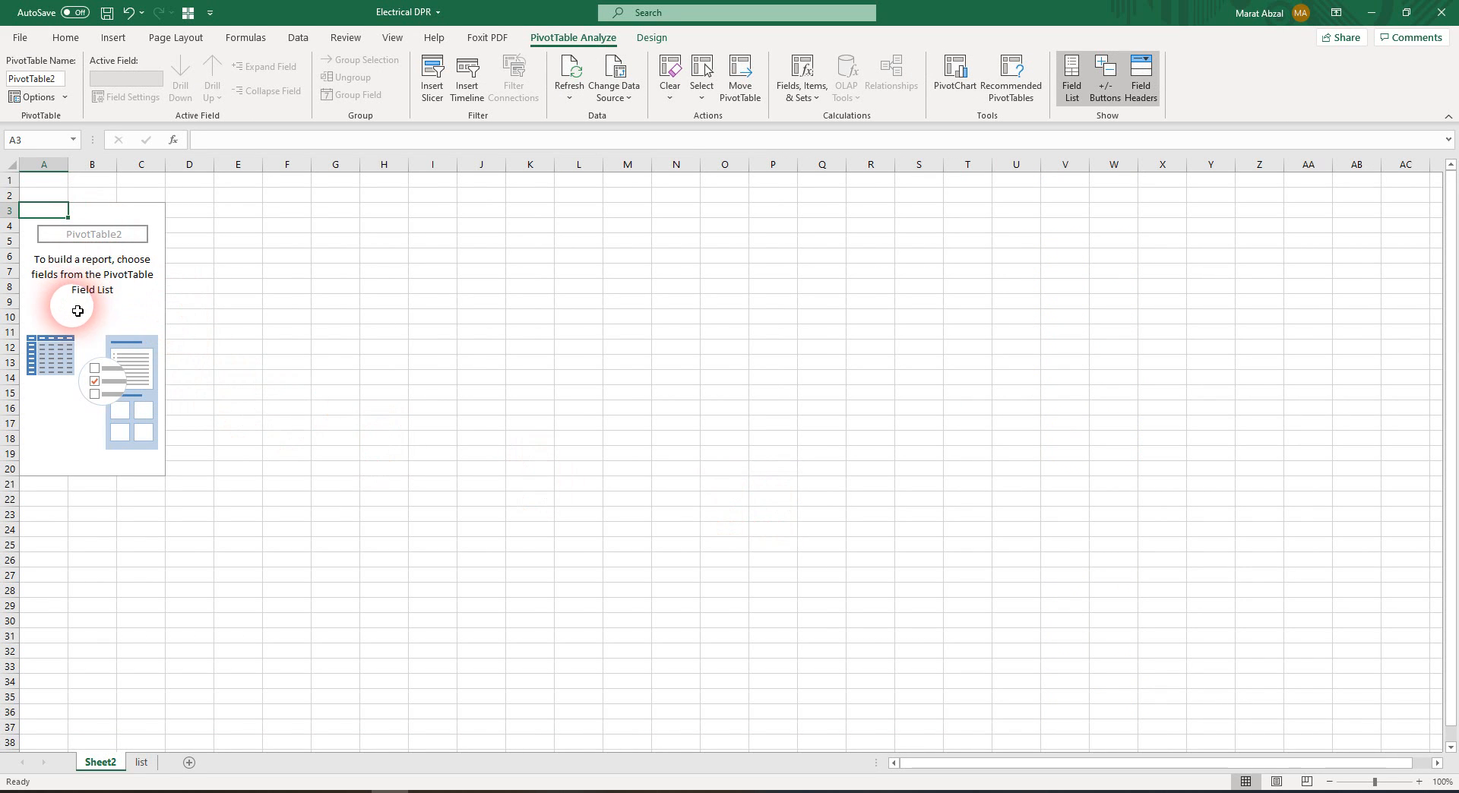
Lay out the PivotTable with Date as rows, Week as columns and Qty as values
{"action": "left_click_drag", "start_coordinate": [0, 235], "coordinate": [1207, 194]}
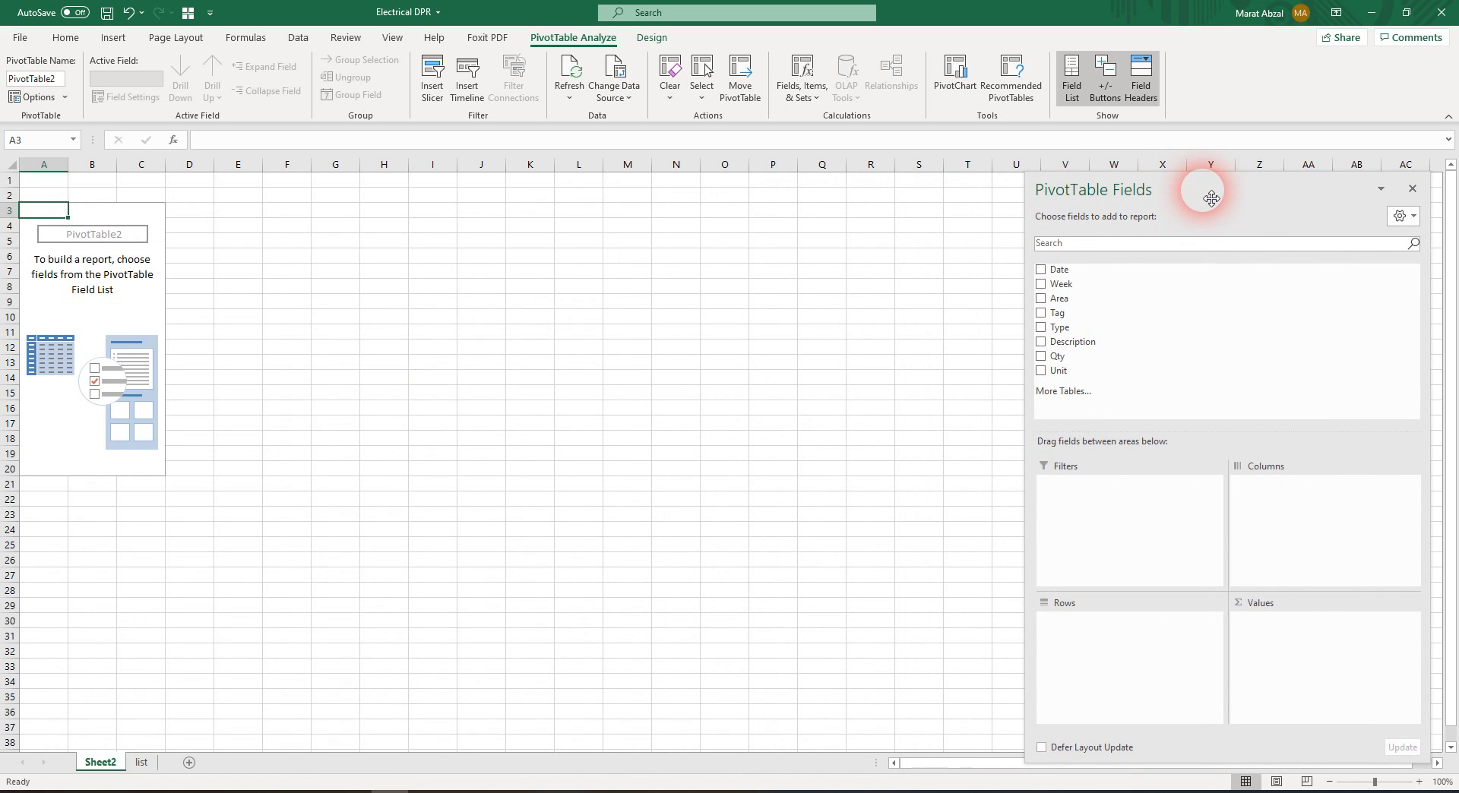
{"action": "left_click", "coordinate": [76, 290]}
{"action": "left_click", "coordinate": [44, 211]}
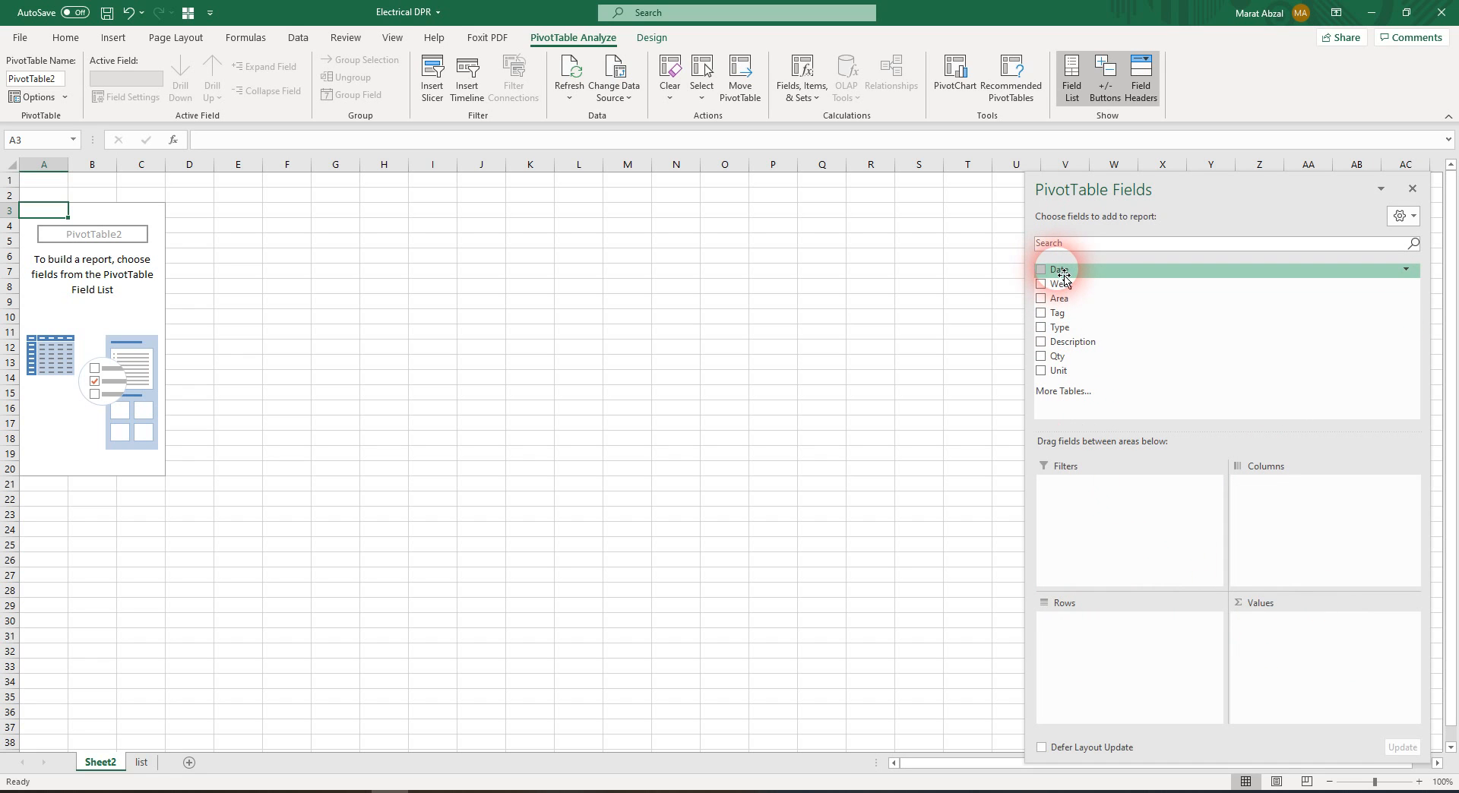
{"action": "left_click_drag", "start_coordinate": [1064, 279], "coordinate": [1099, 669]}
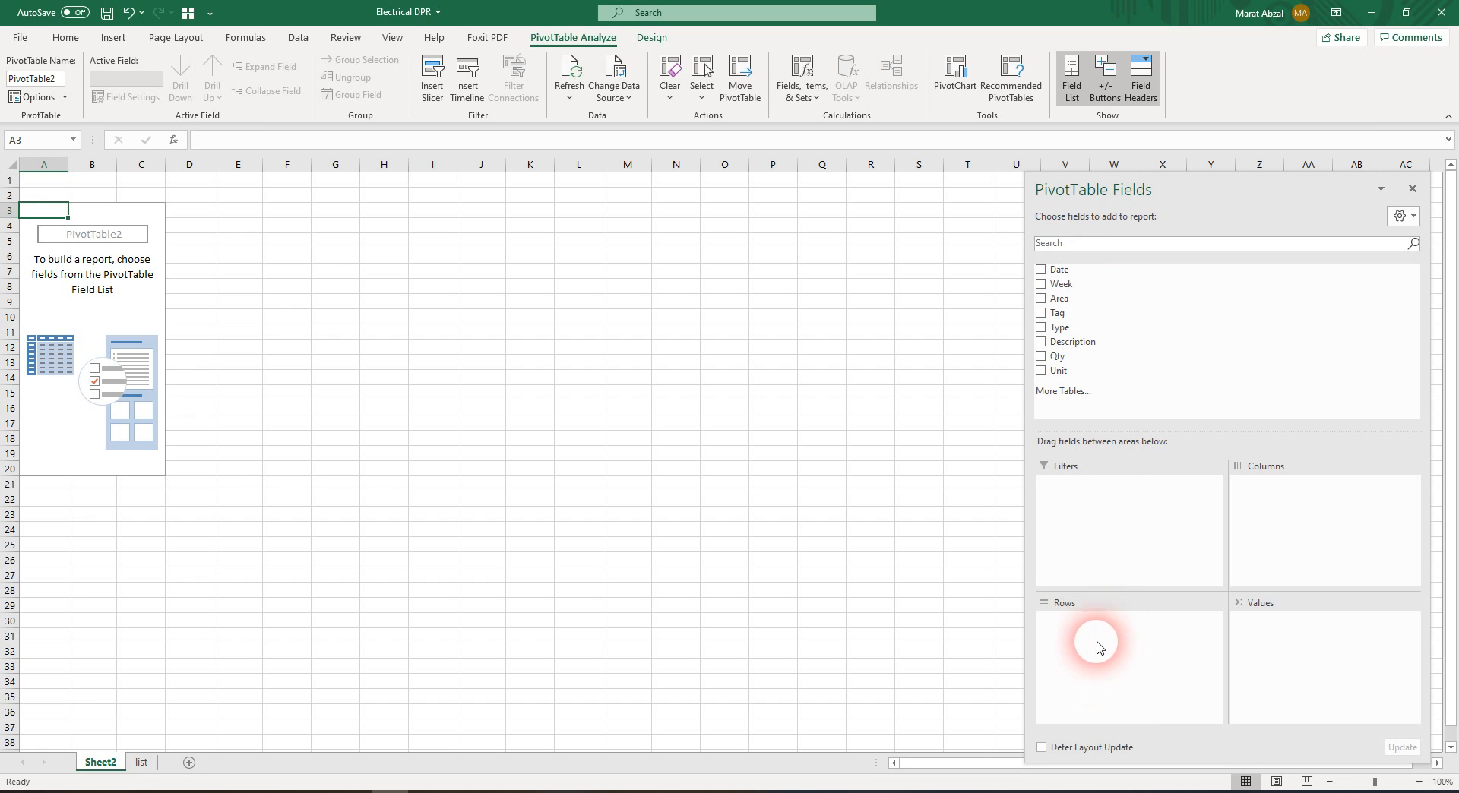
{"action": "left_click_drag", "start_coordinate": [1062, 275], "coordinate": [1113, 655]}
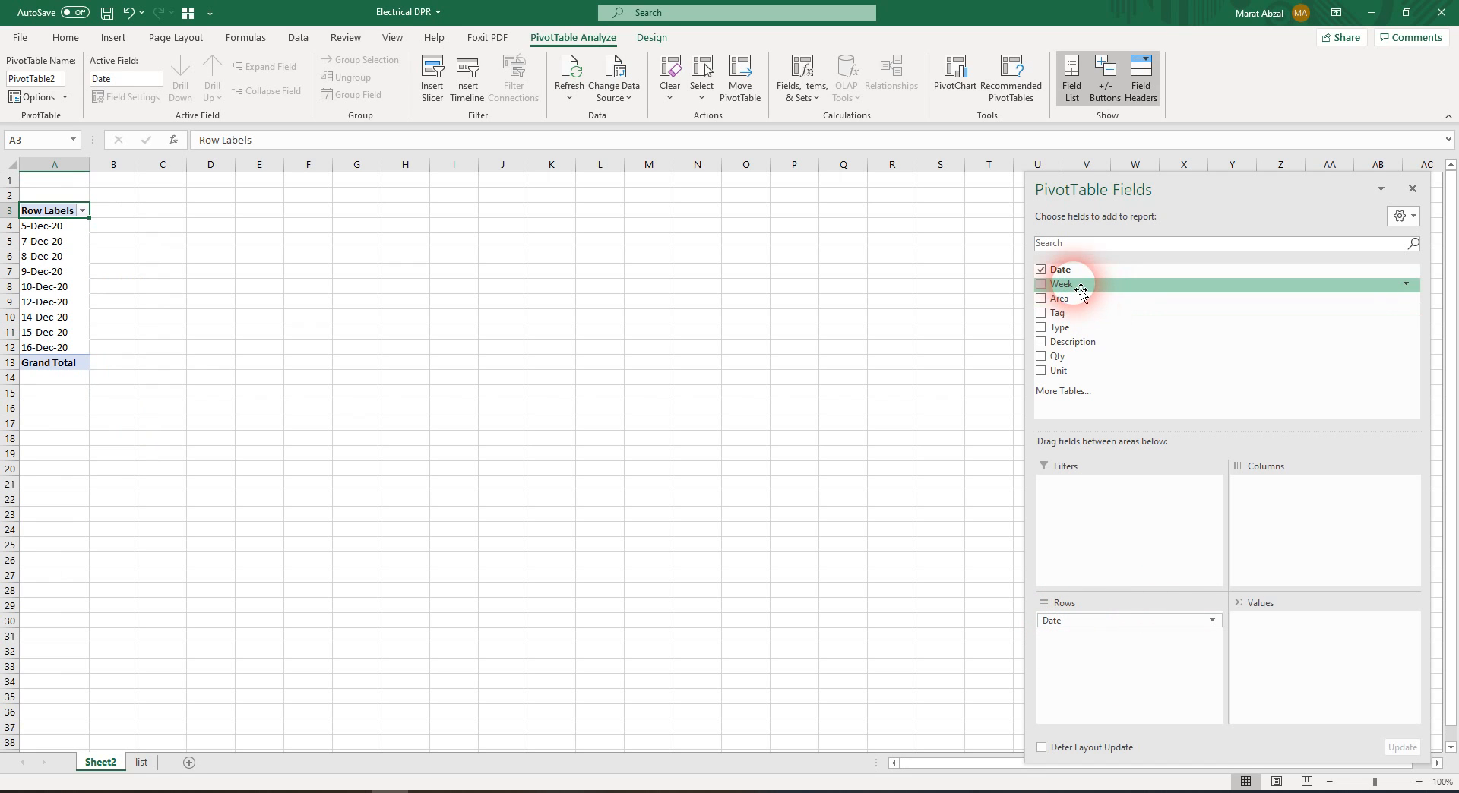
{"action": "left_click_drag", "start_coordinate": [1080, 289], "coordinate": [1307, 516]}
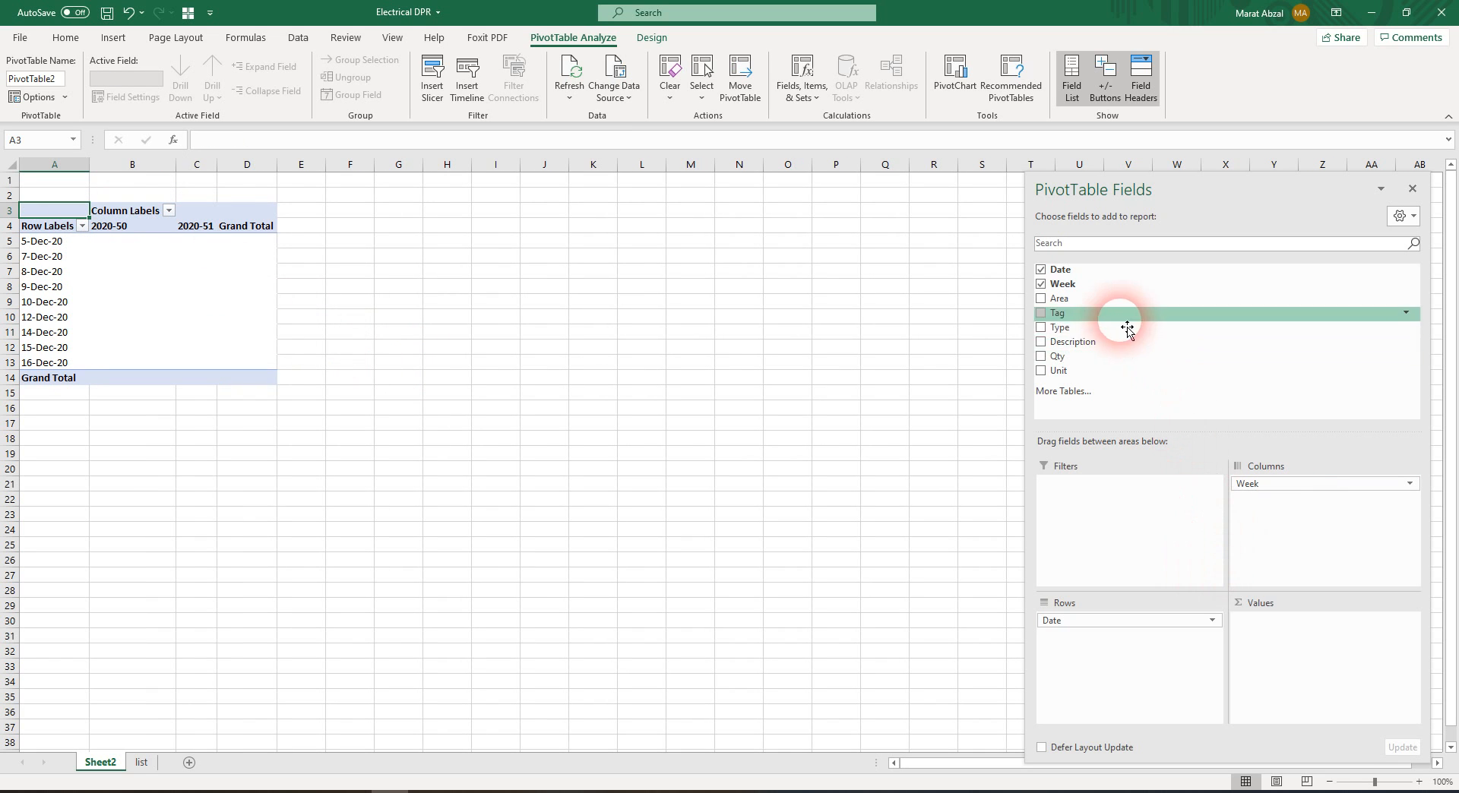
{"action": "left_click_drag", "start_coordinate": [1083, 356], "coordinate": [1378, 656]}
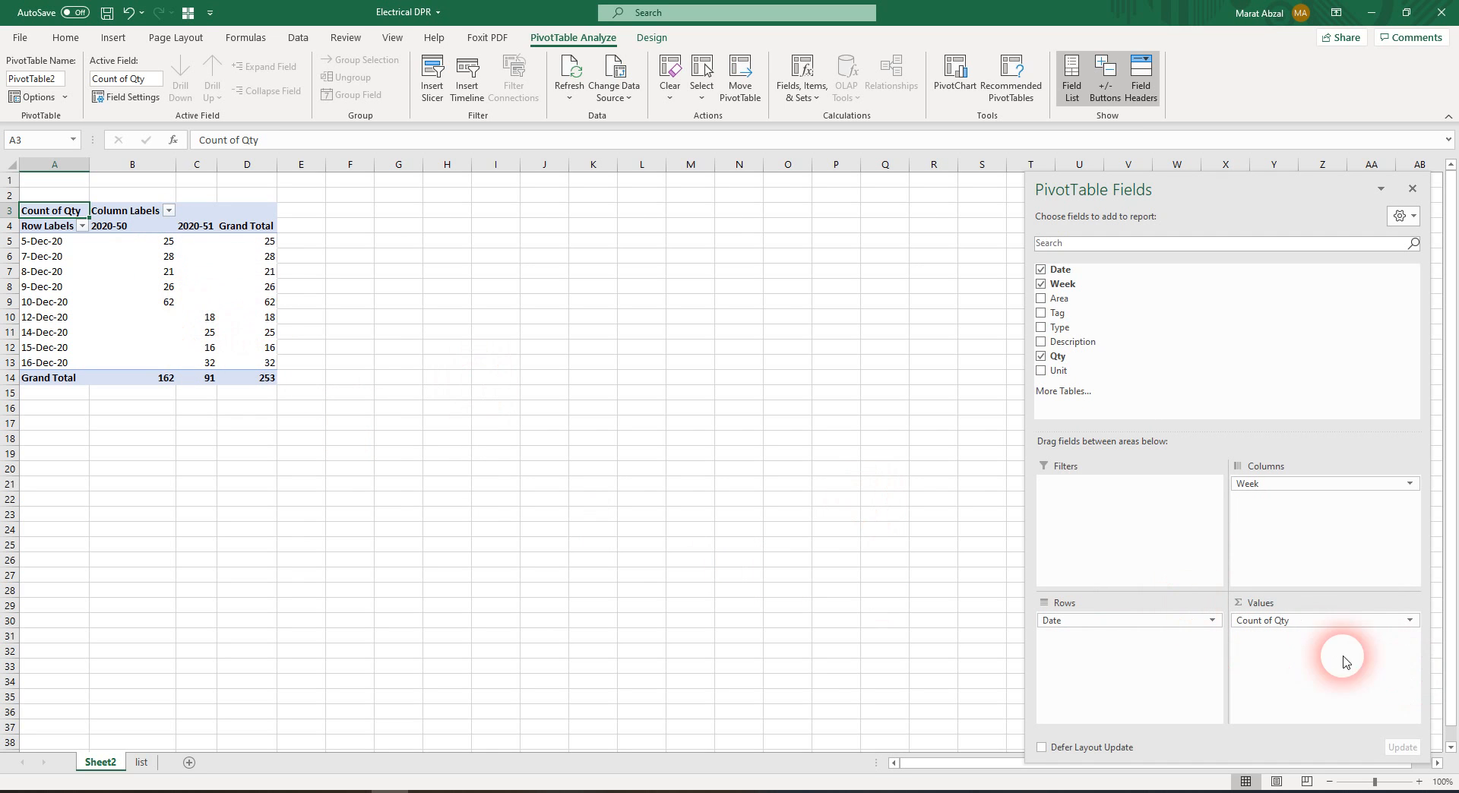
Change the Qty value field to be summarized by Sum
{"action": "left_click", "coordinate": [1304, 620]}
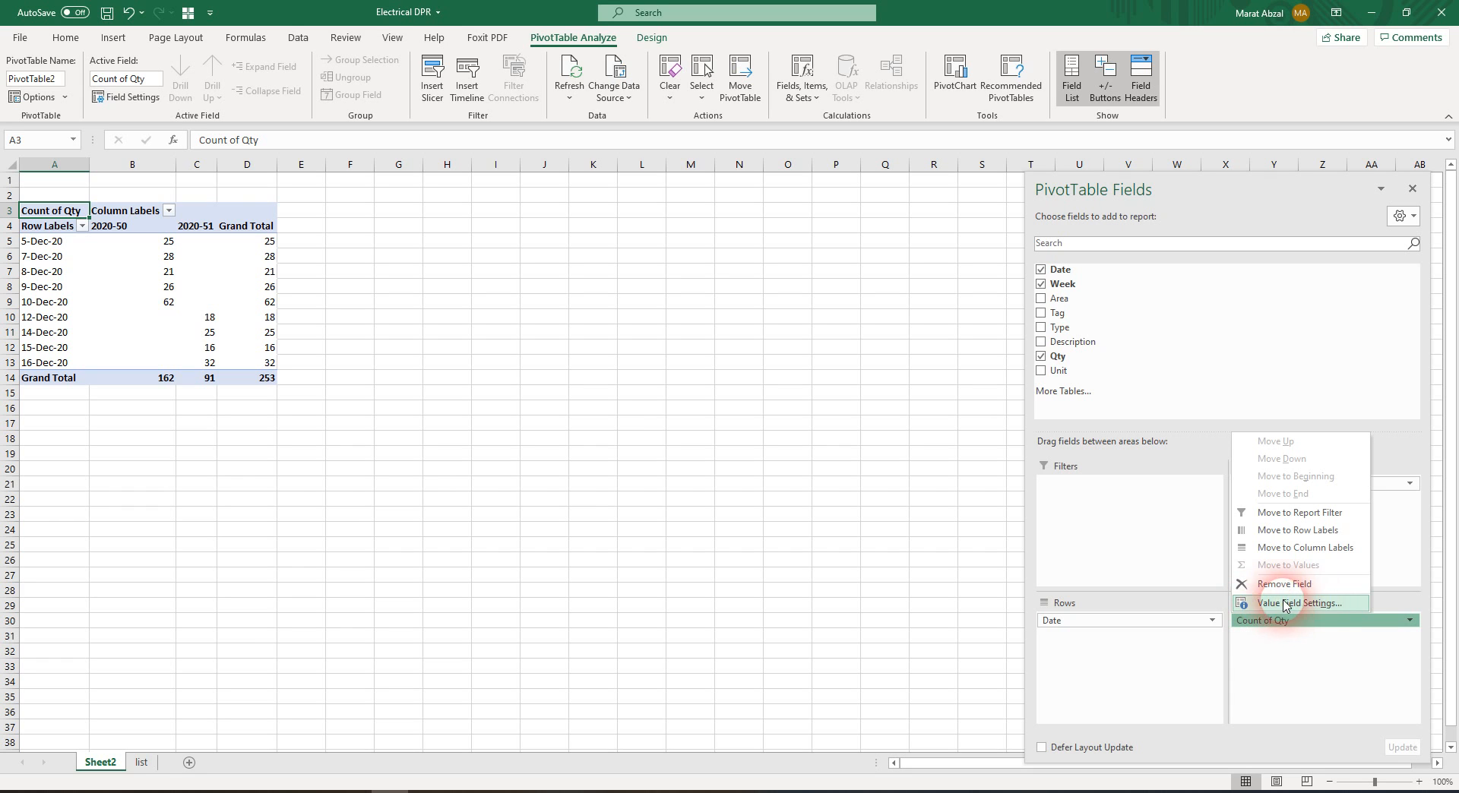
{"action": "left_click", "coordinate": [1308, 604]}
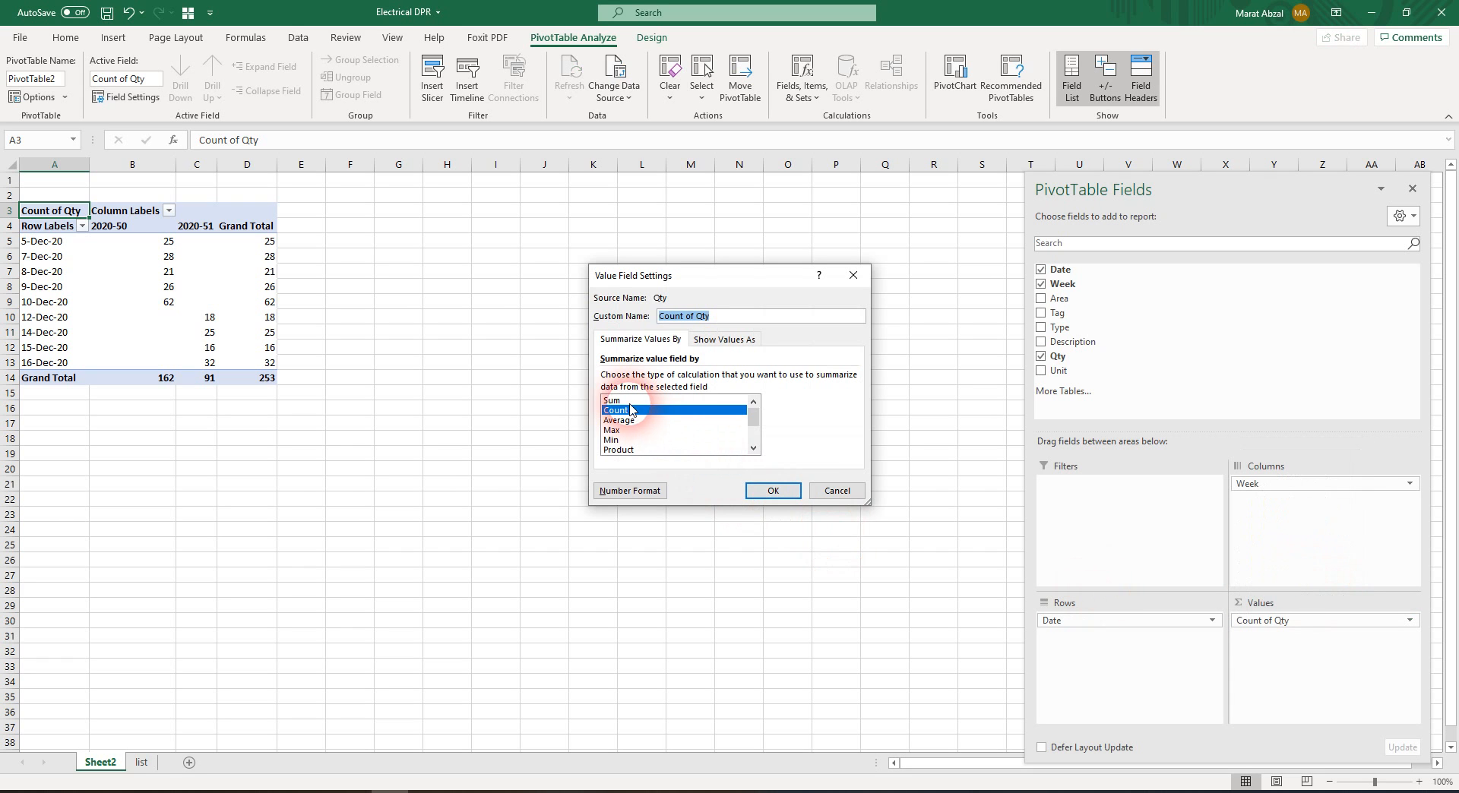
{"action": "left_click", "coordinate": [786, 495]}
{"action": "left_click", "coordinate": [788, 497]}
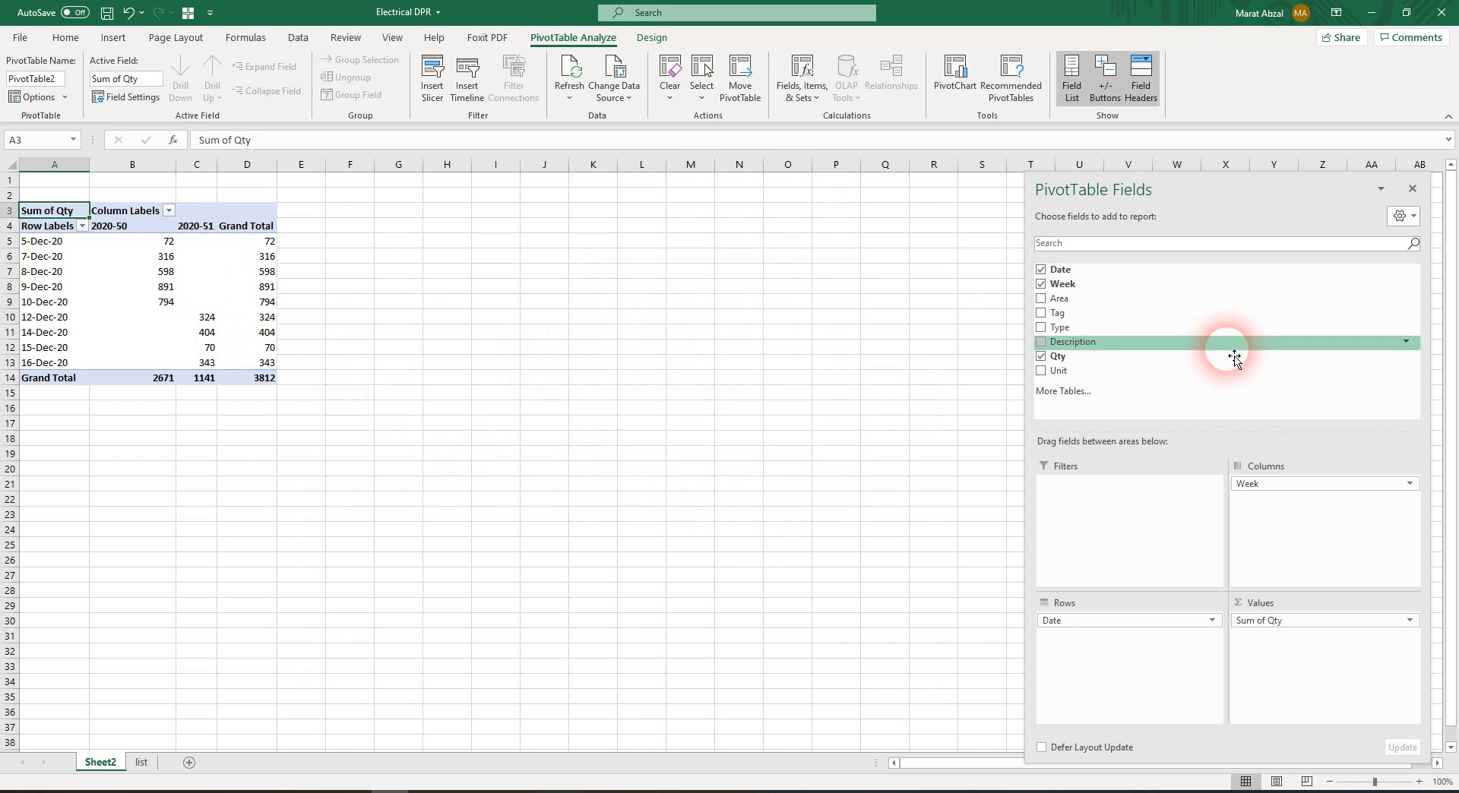
Add Type, Area and Unit to the PivotTable rows, ordered Date, Area, Unit, Type
{"action": "left_click_drag", "start_coordinate": [1066, 334], "coordinate": [1130, 647]}
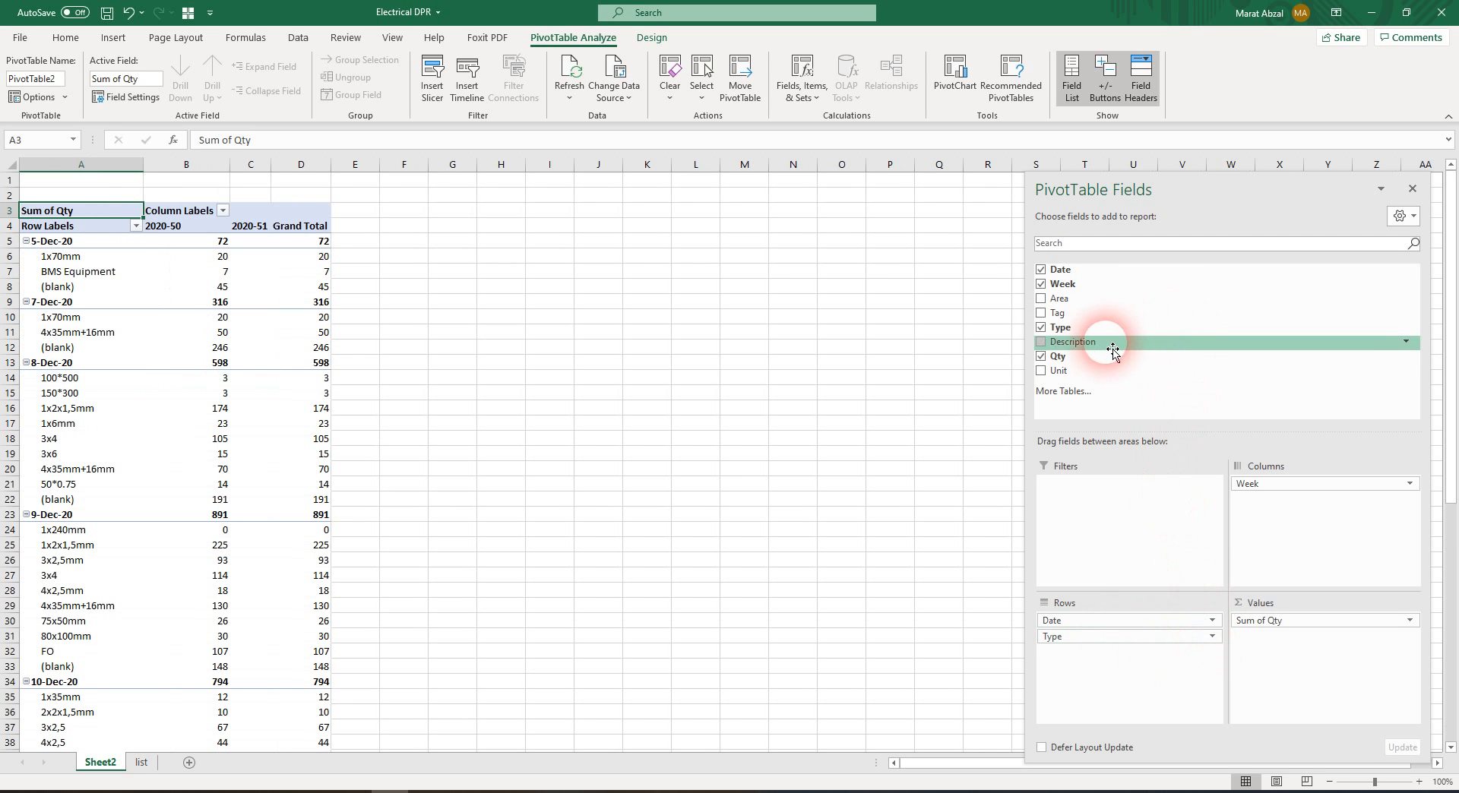
{"action": "left_click_drag", "start_coordinate": [1068, 312], "coordinate": [1134, 638]}
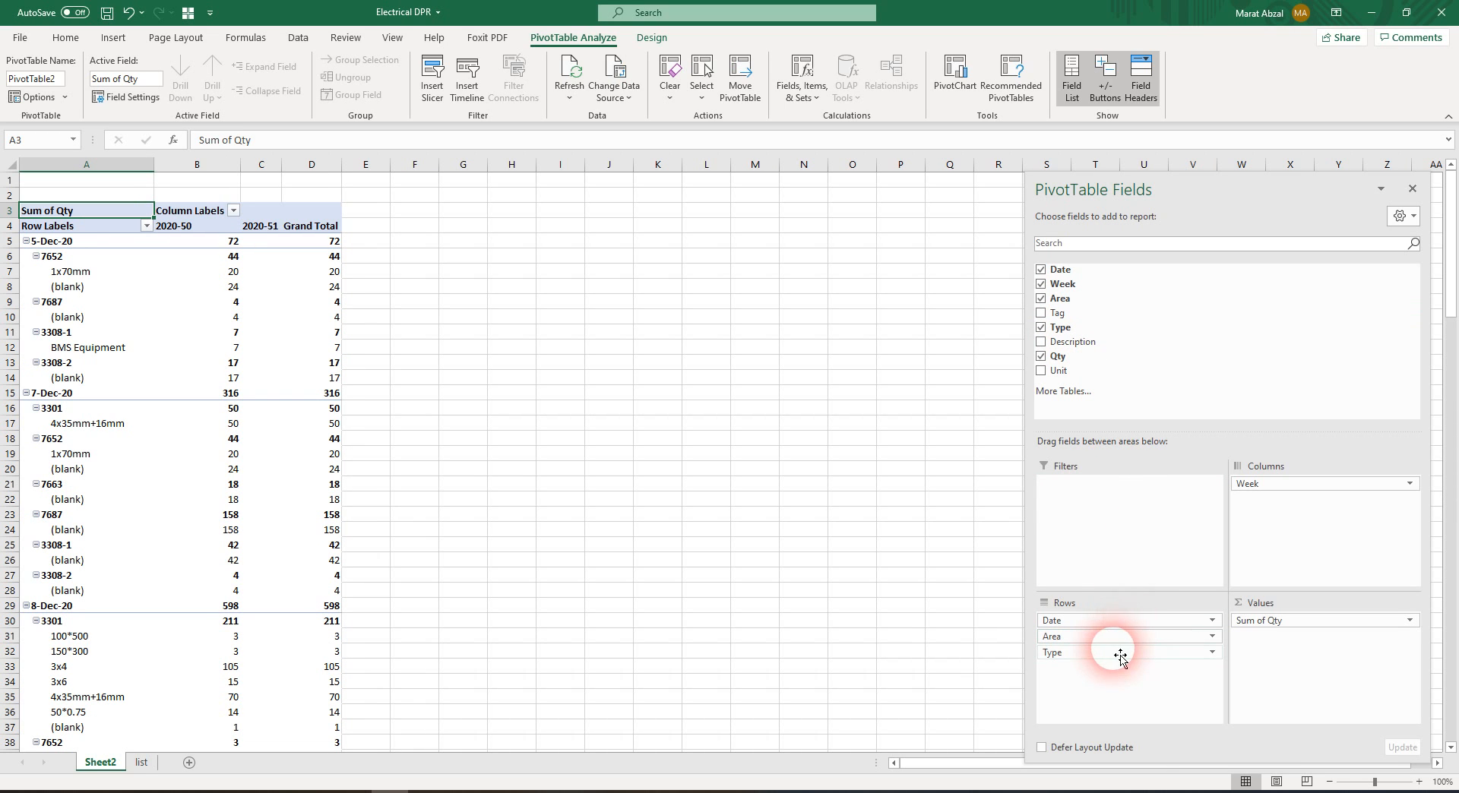
{"action": "left_click", "coordinate": [72, 247]}
{"action": "left_click", "coordinate": [82, 258]}
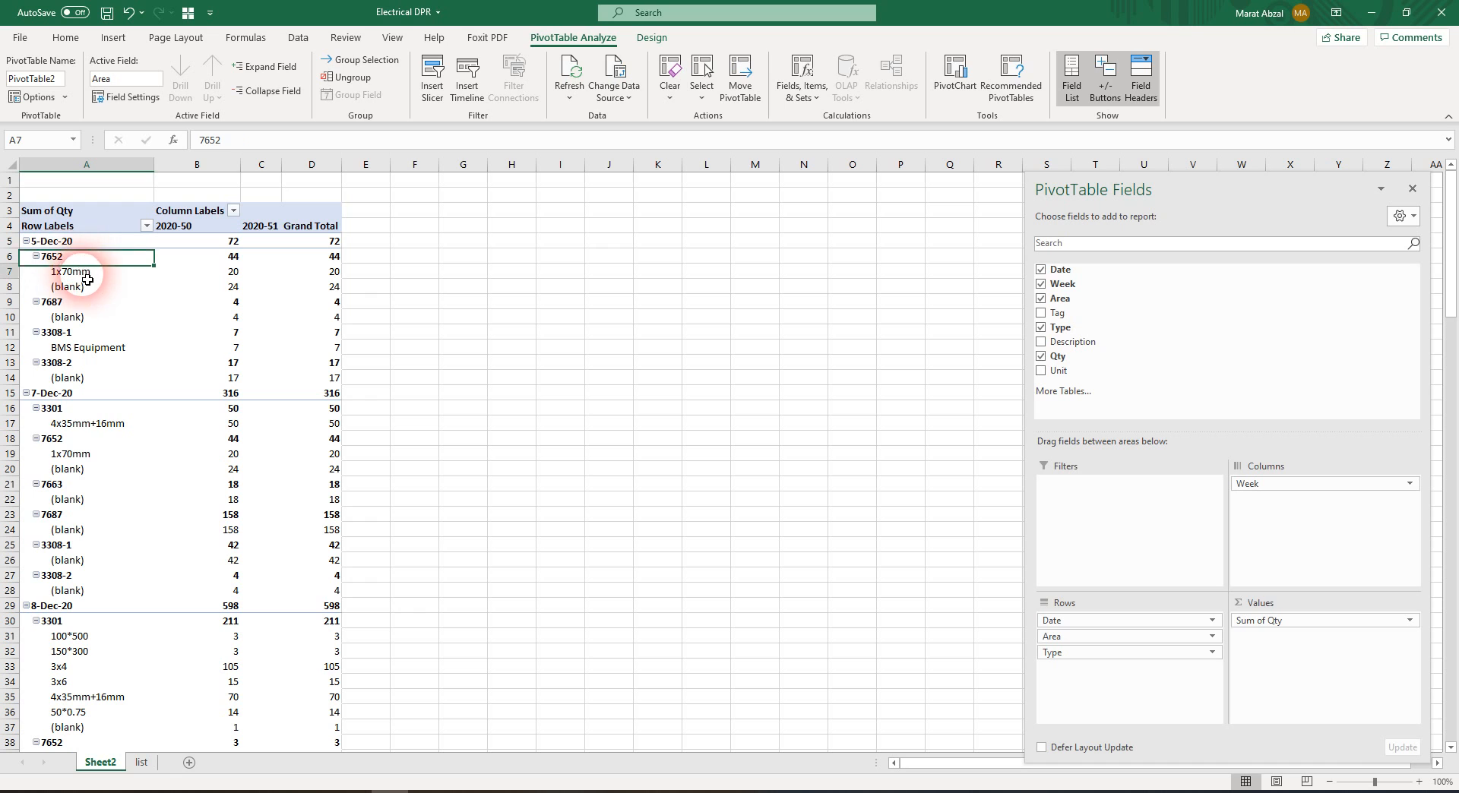
{"action": "left_click", "coordinate": [220, 272]}
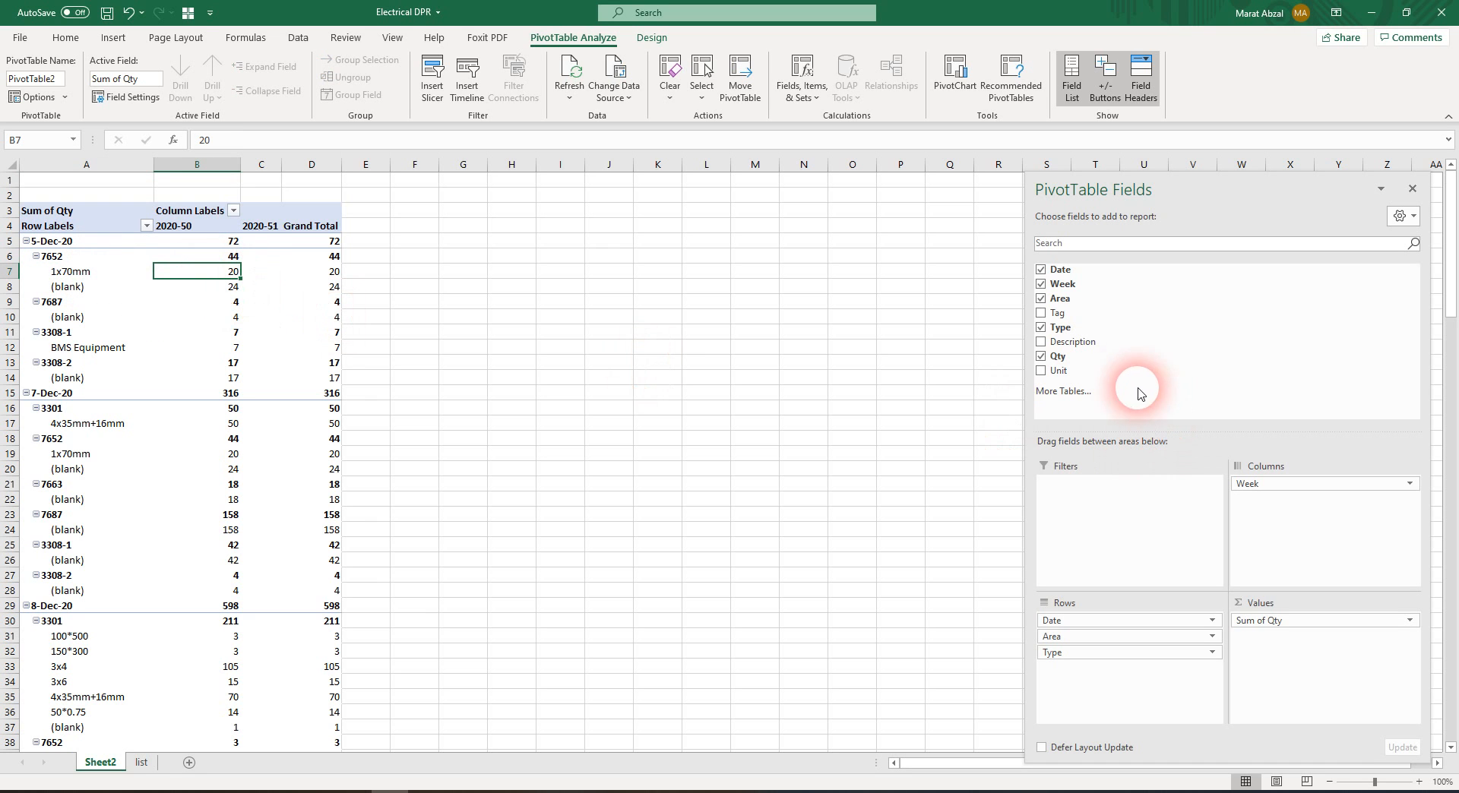
{"action": "left_click_drag", "start_coordinate": [1072, 371], "coordinate": [1169, 650]}
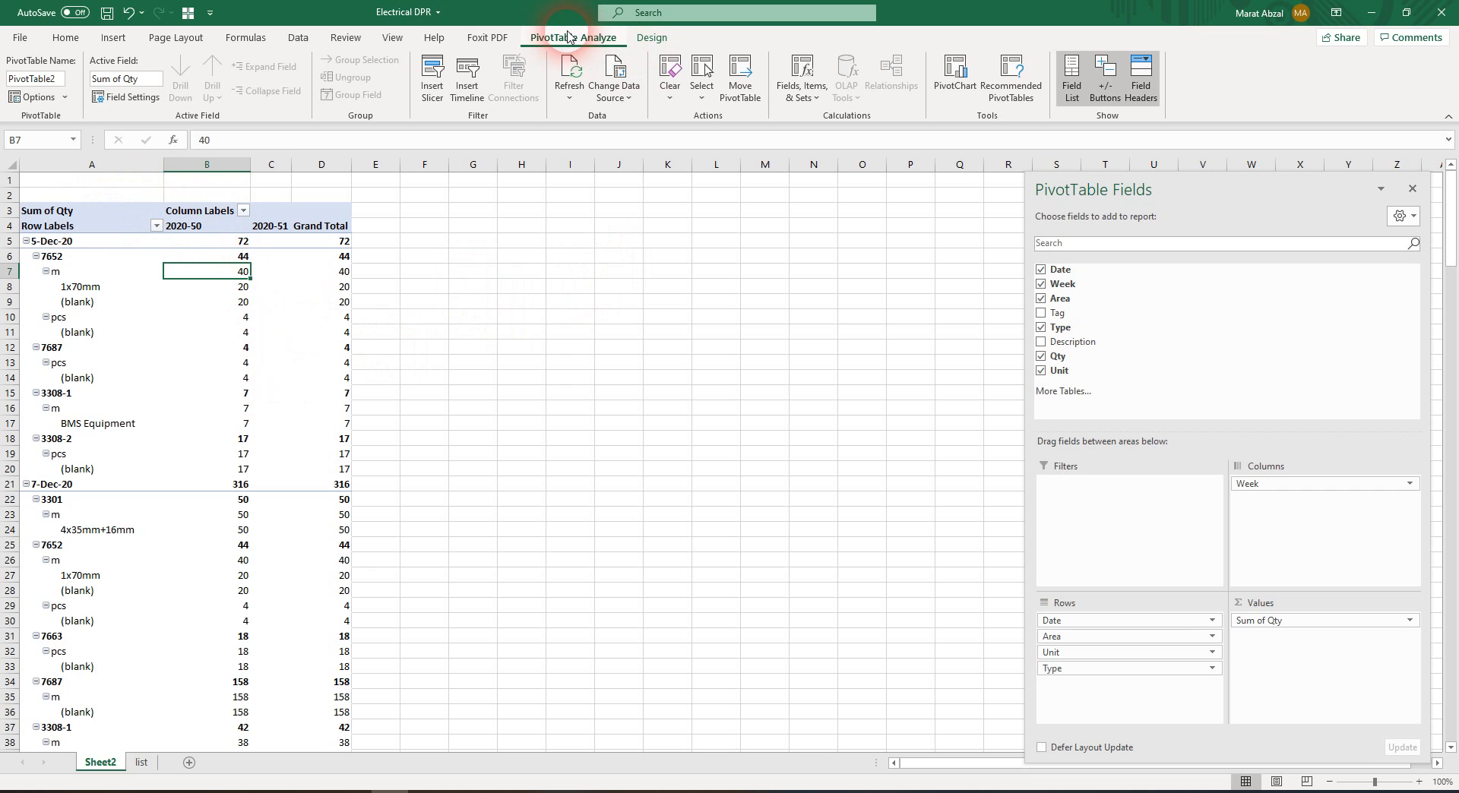
Show the PivotTable report layout in Outline Form
{"action": "left_click", "coordinate": [652, 37]}
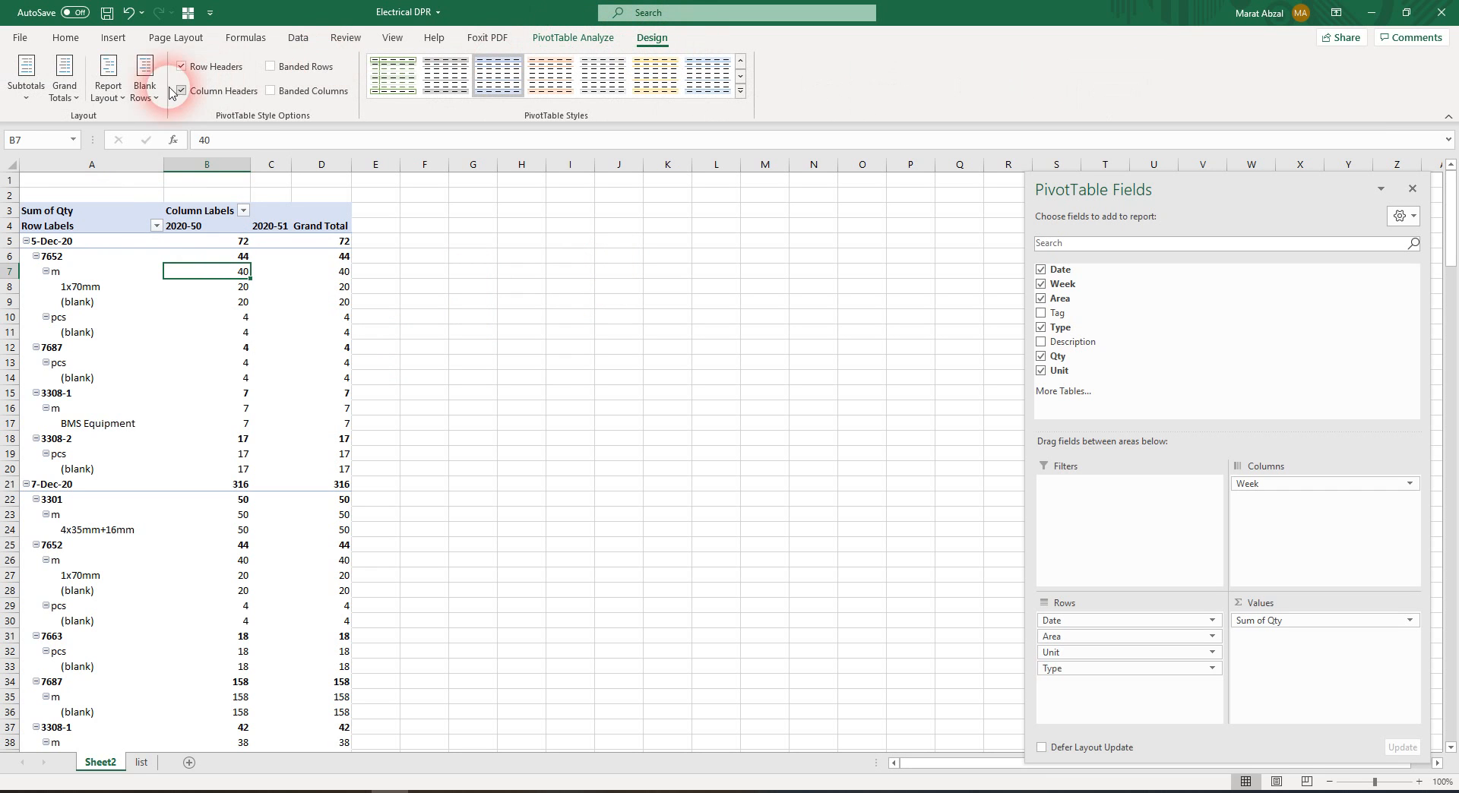
{"action": "left_click", "coordinate": [108, 90]}
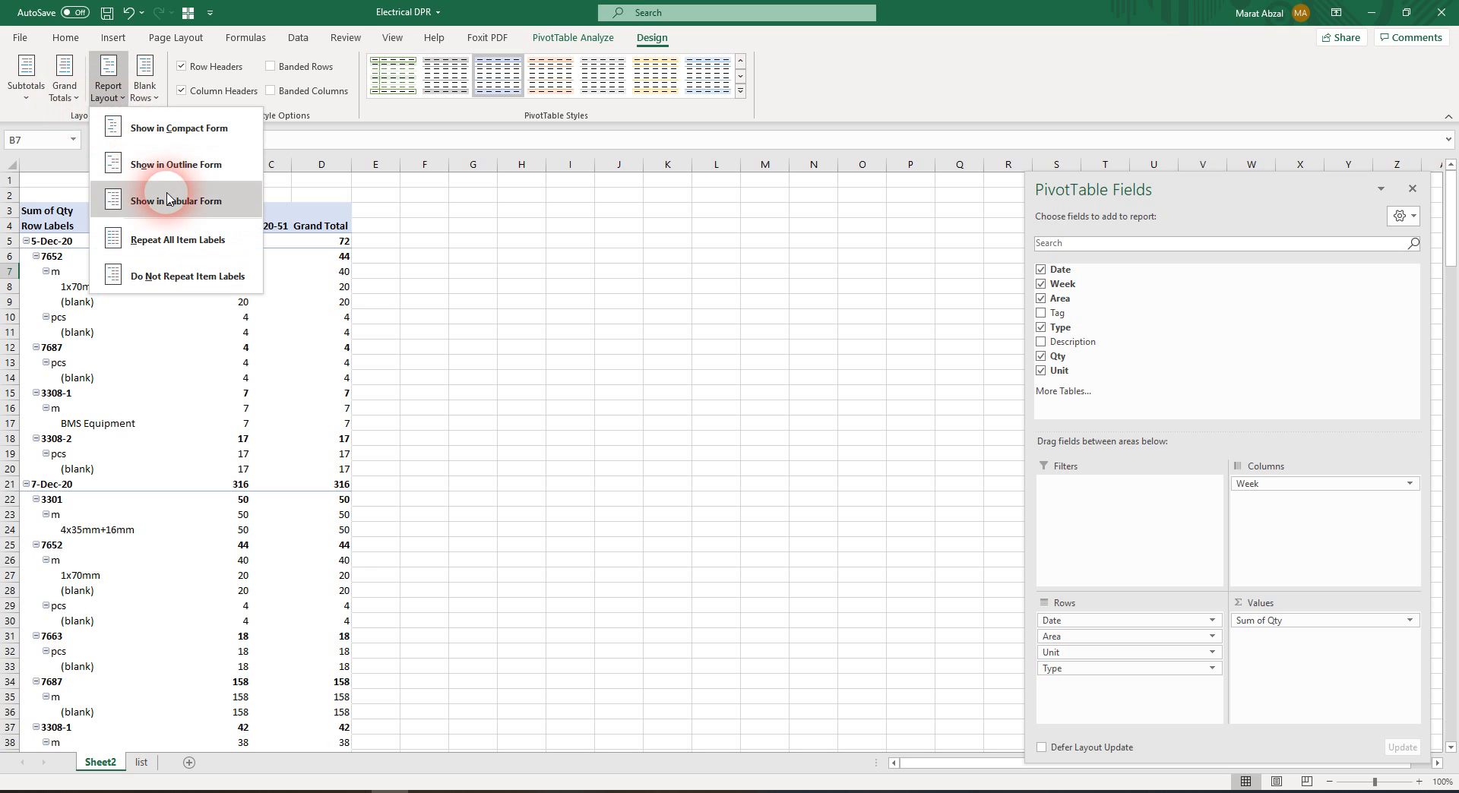
{"action": "left_click", "coordinate": [171, 164]}
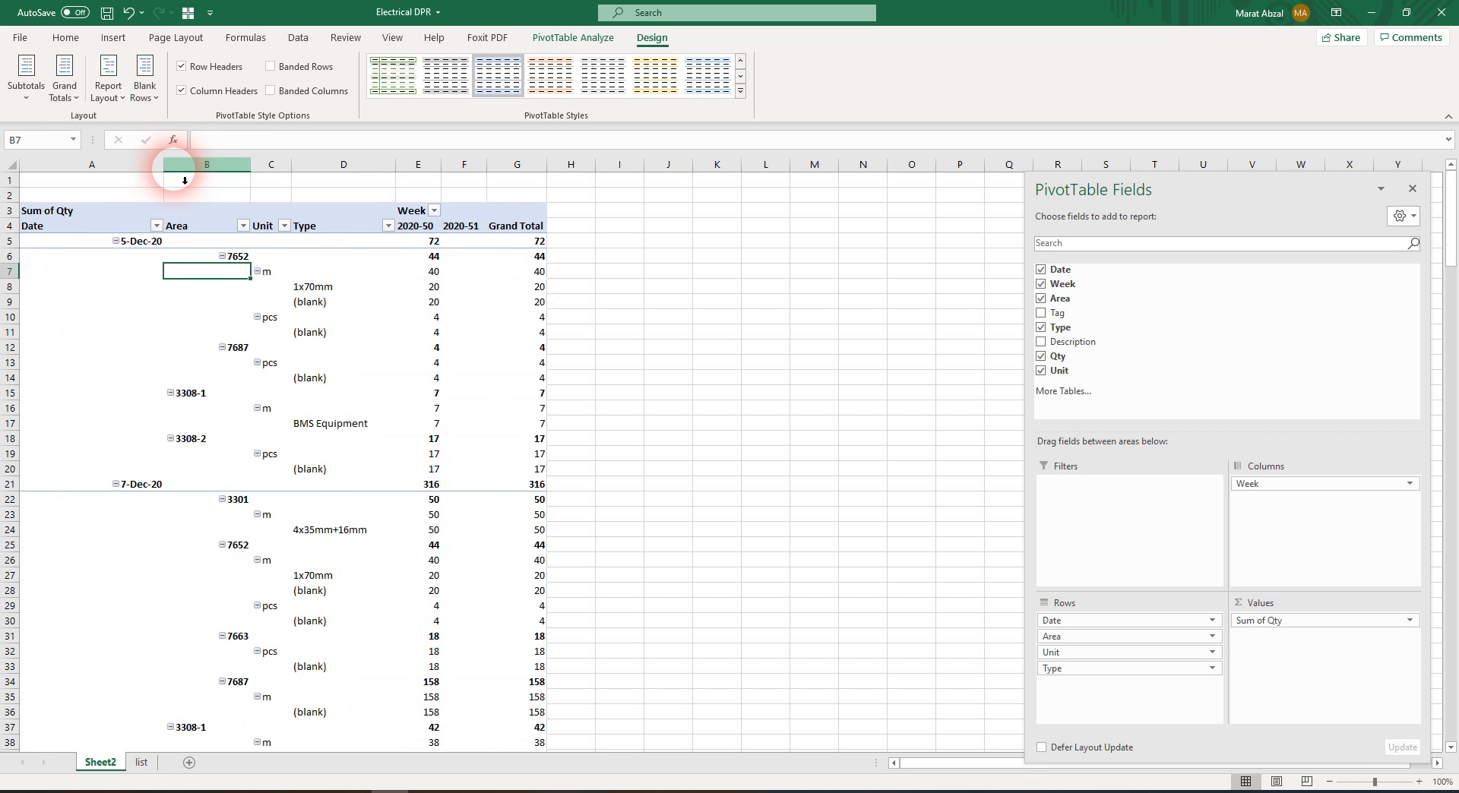
Auto-fit the widths of the PivotTable's columns to their contents
{"action": "left_click", "coordinate": [114, 165]}
{"action": "left_click_drag", "start_coordinate": [108, 167], "coordinate": [508, 177]}
{"action": "double_click", "coordinate": [492, 167]}
{"action": "left_click", "coordinate": [302, 317]}
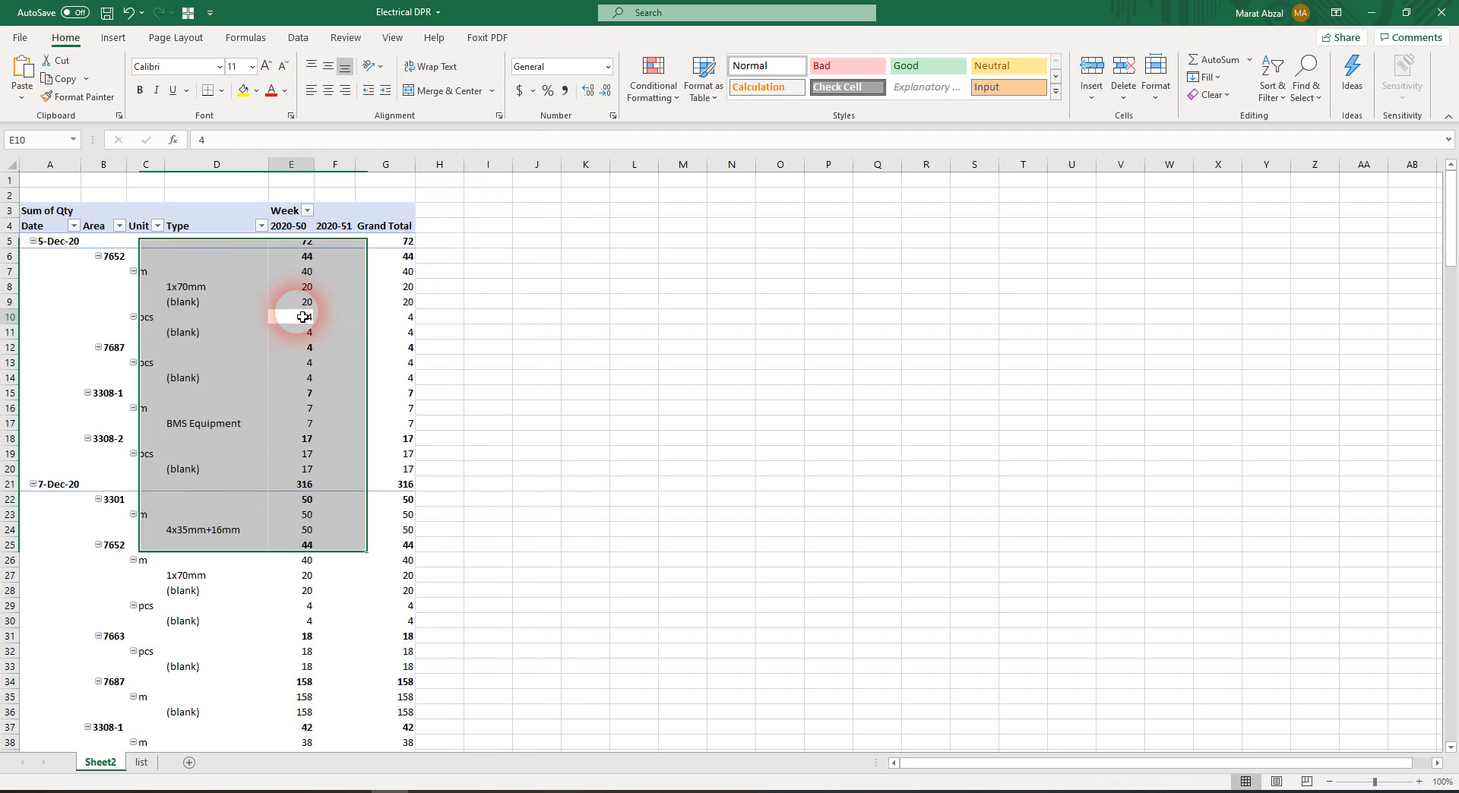
Apply the orange style from the first row of the Medium PivotTable styles
{"action": "left_click", "coordinate": [173, 275]}
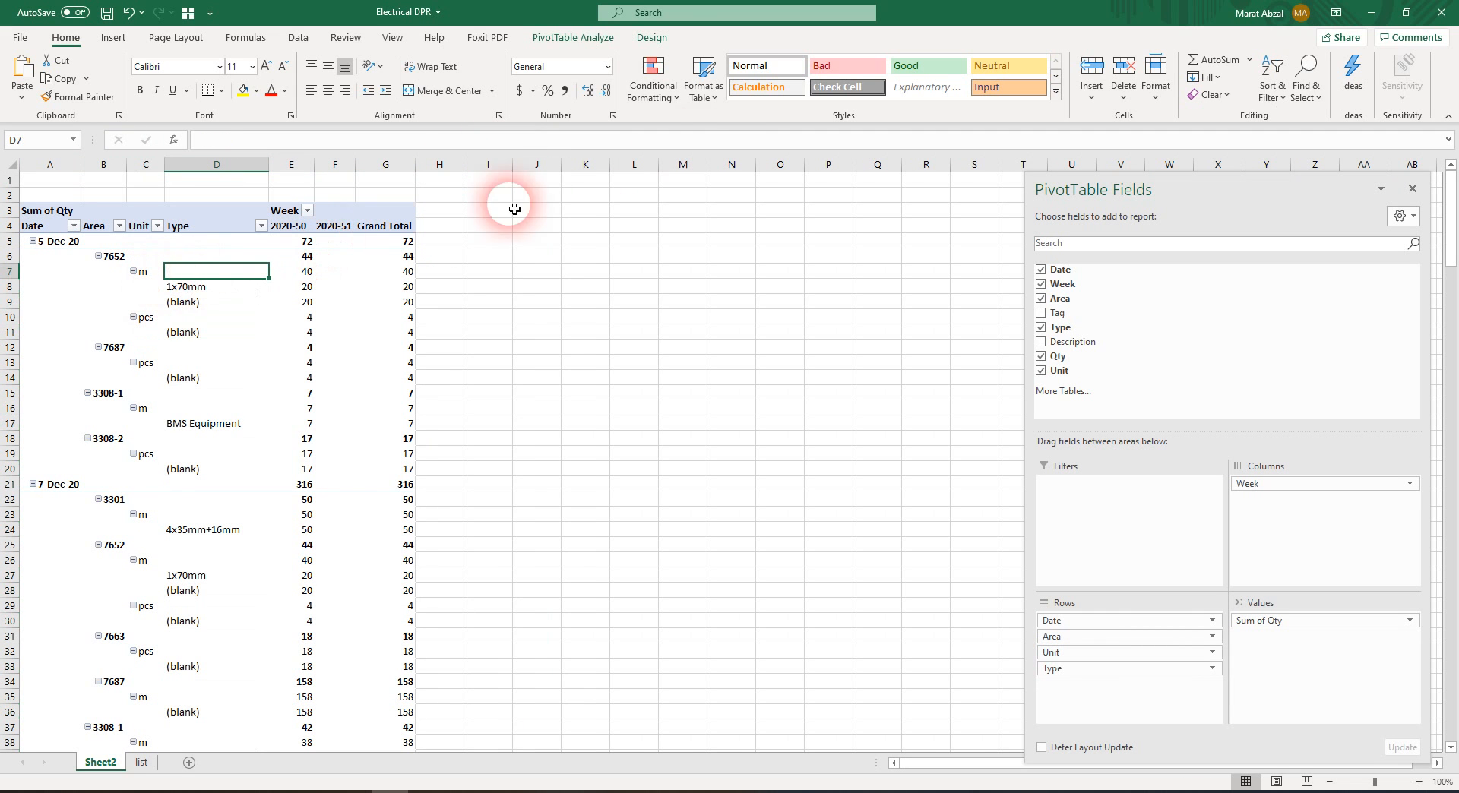
{"action": "left_click", "coordinate": [261, 296]}
{"action": "left_click", "coordinate": [667, 38]}
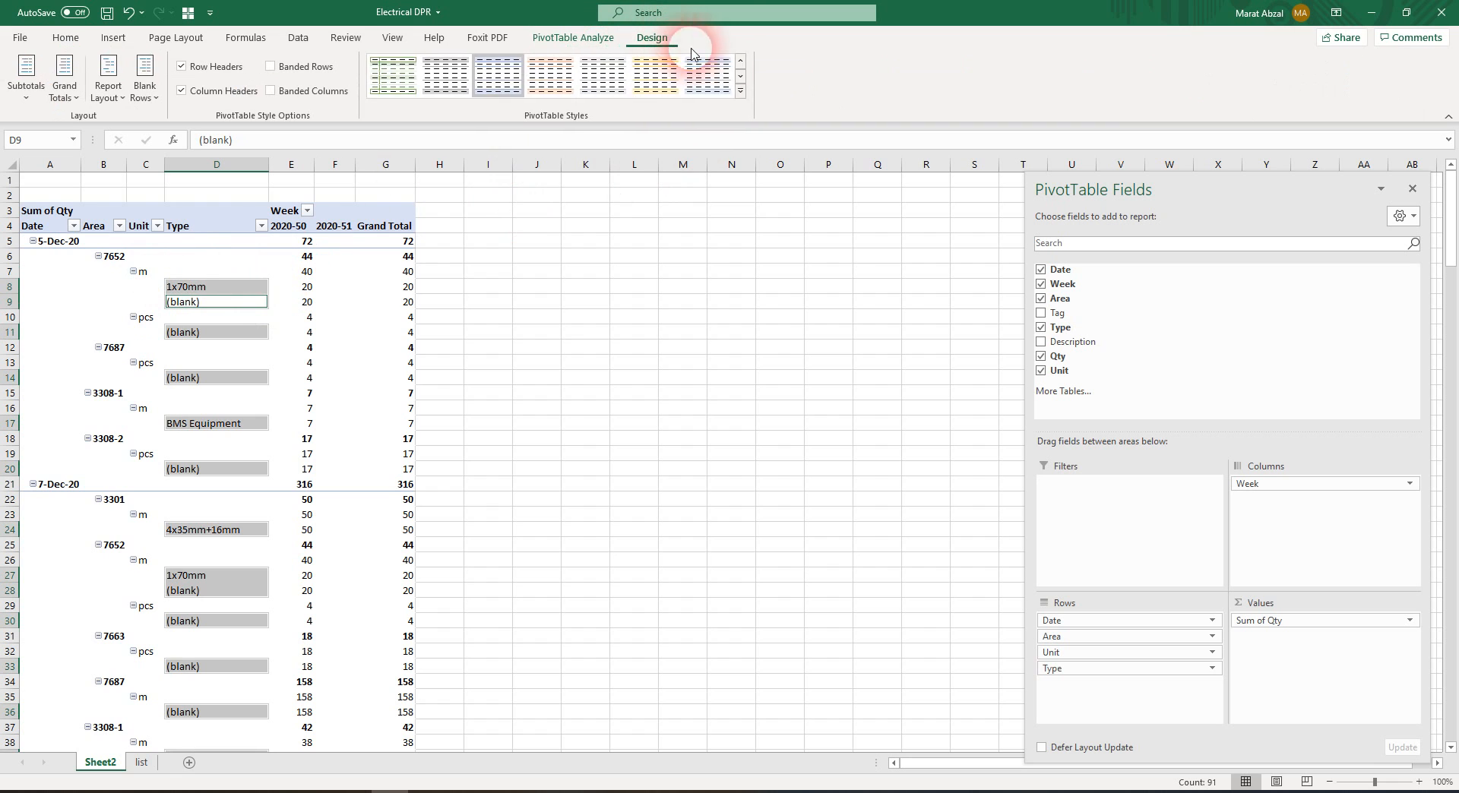
{"action": "left_click", "coordinate": [741, 92]}
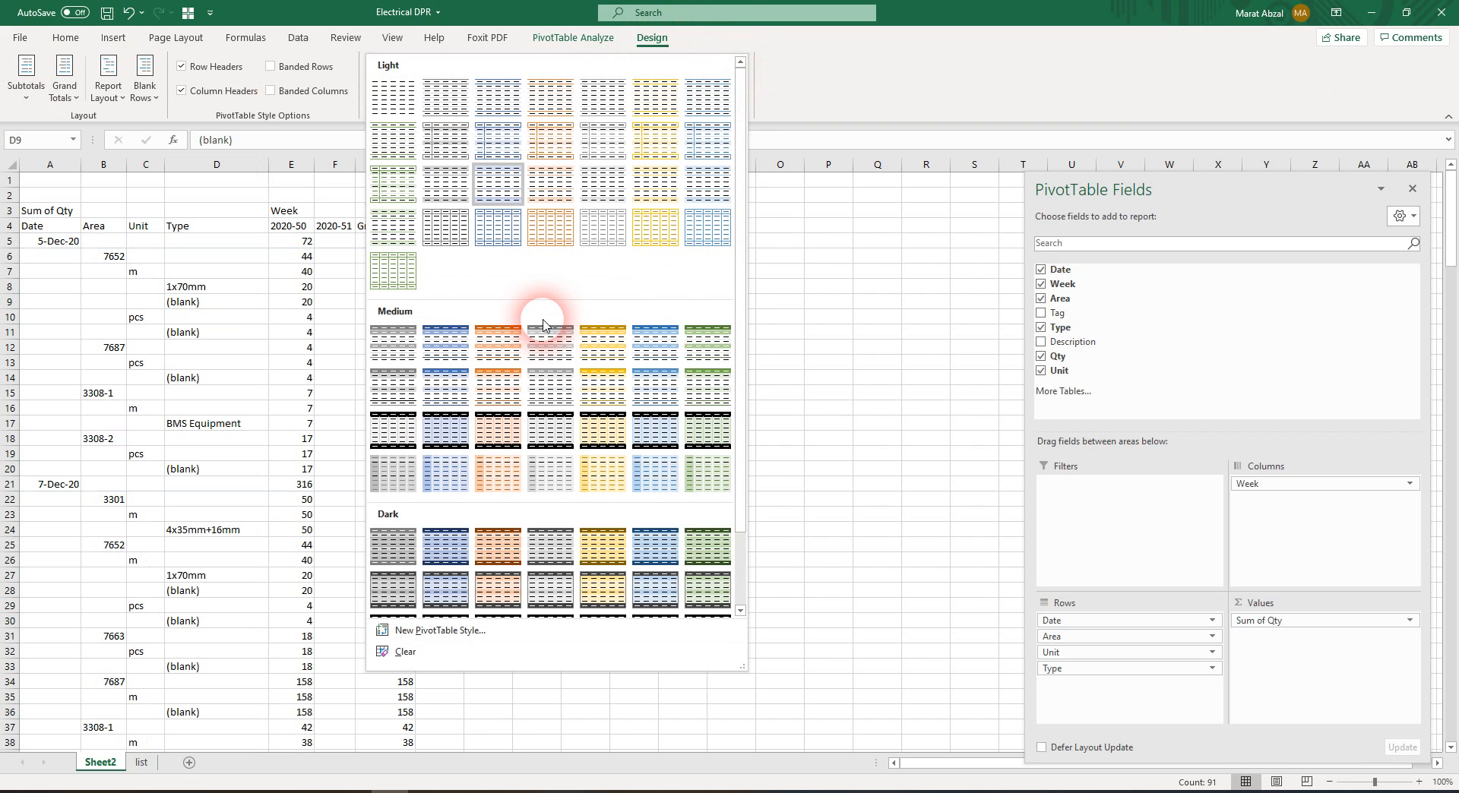
{"action": "left_click", "coordinate": [500, 338]}
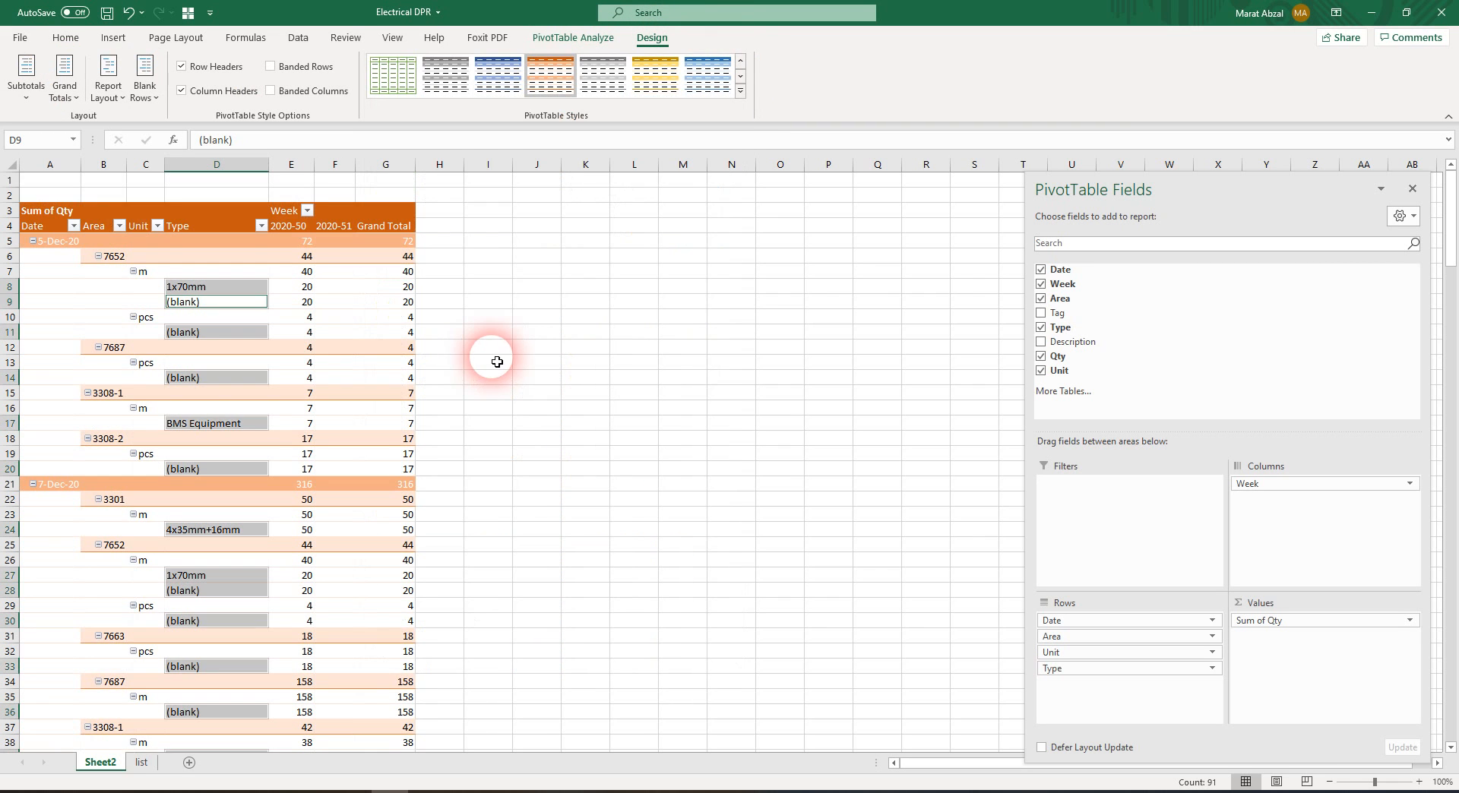
{"action": "left_click", "coordinate": [617, 294]}
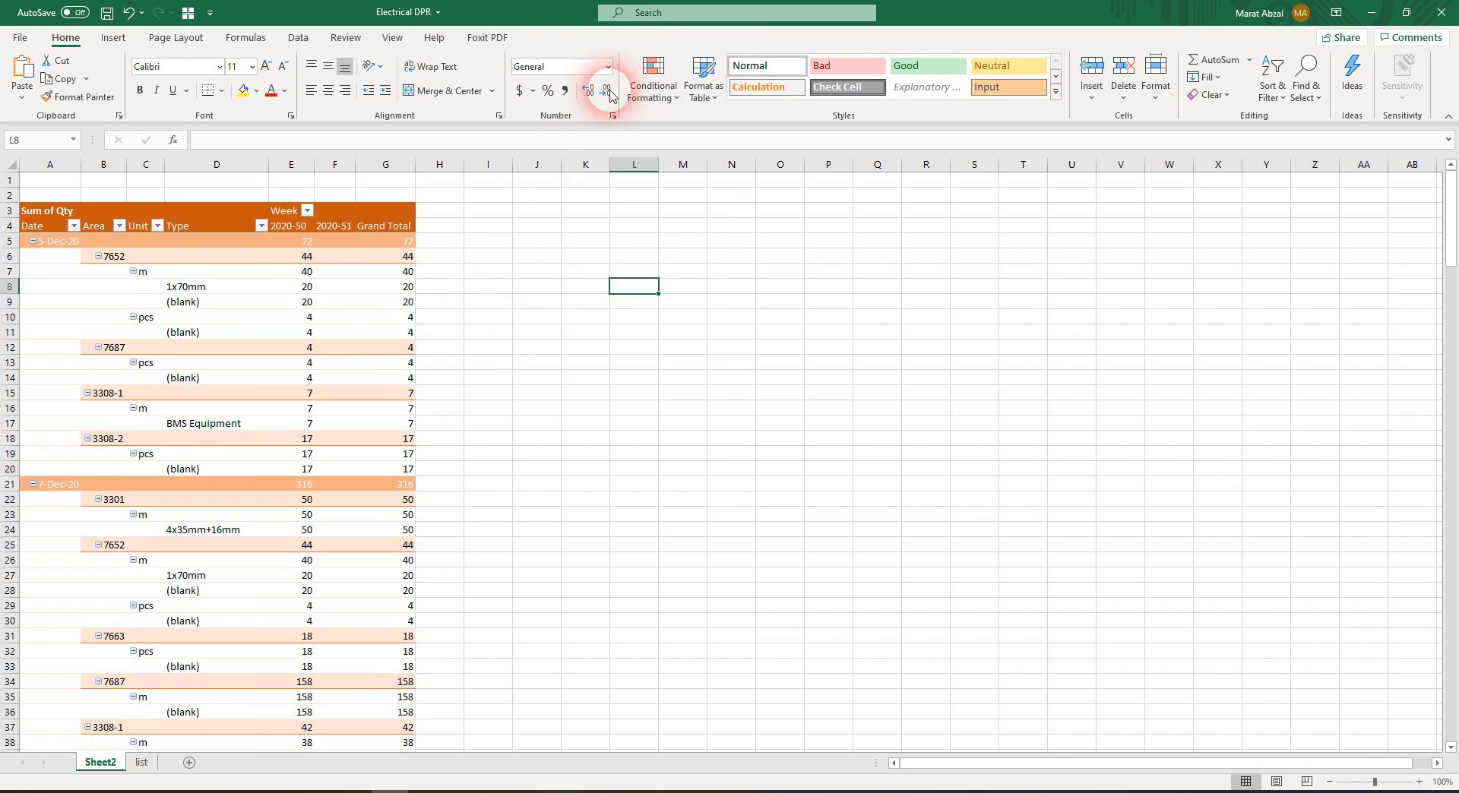
Apply the first gray style from the first row of the Medium PivotTable styles
{"action": "left_click", "coordinate": [196, 304]}
{"action": "left_click", "coordinate": [651, 38]}
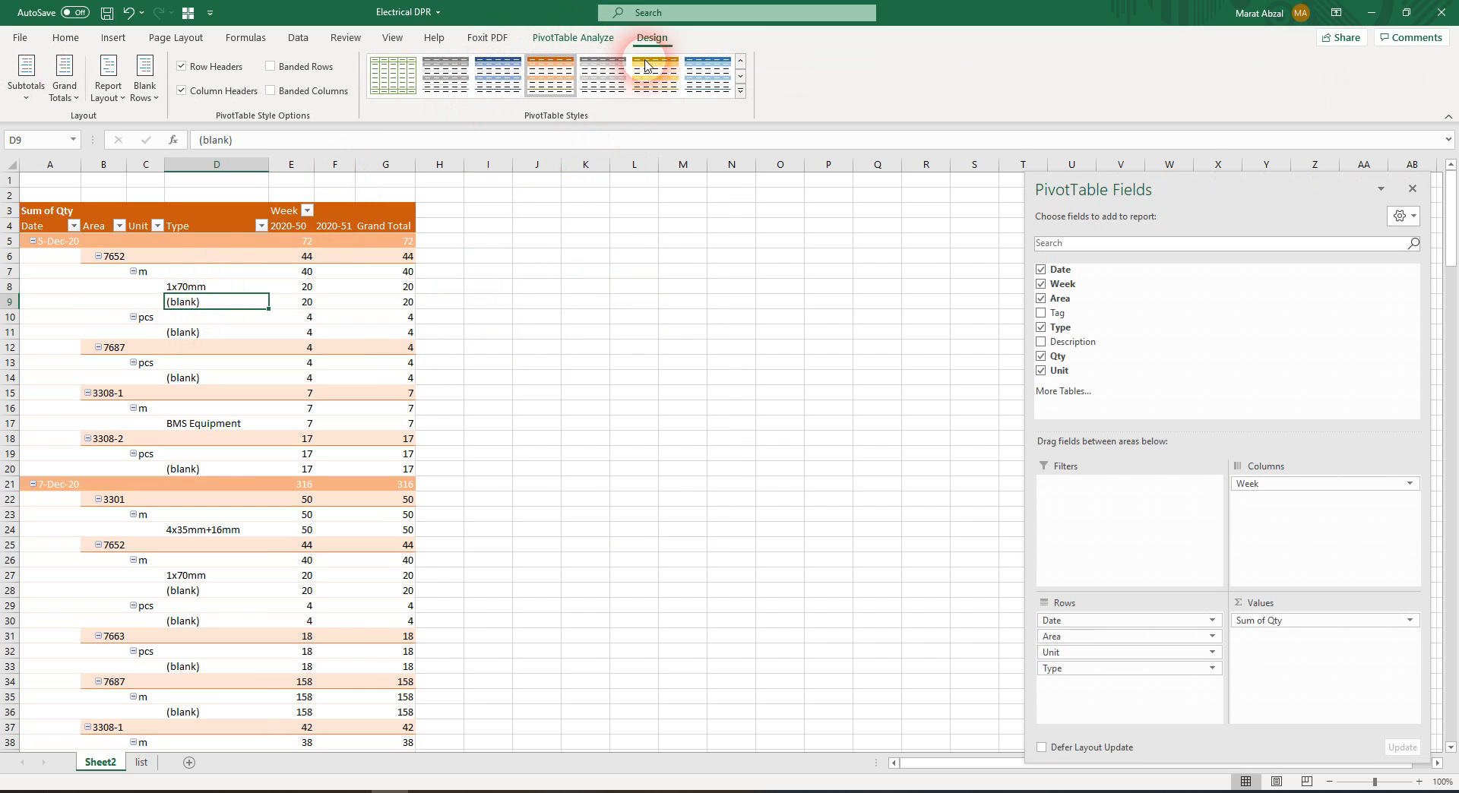
{"action": "left_click", "coordinate": [741, 97]}
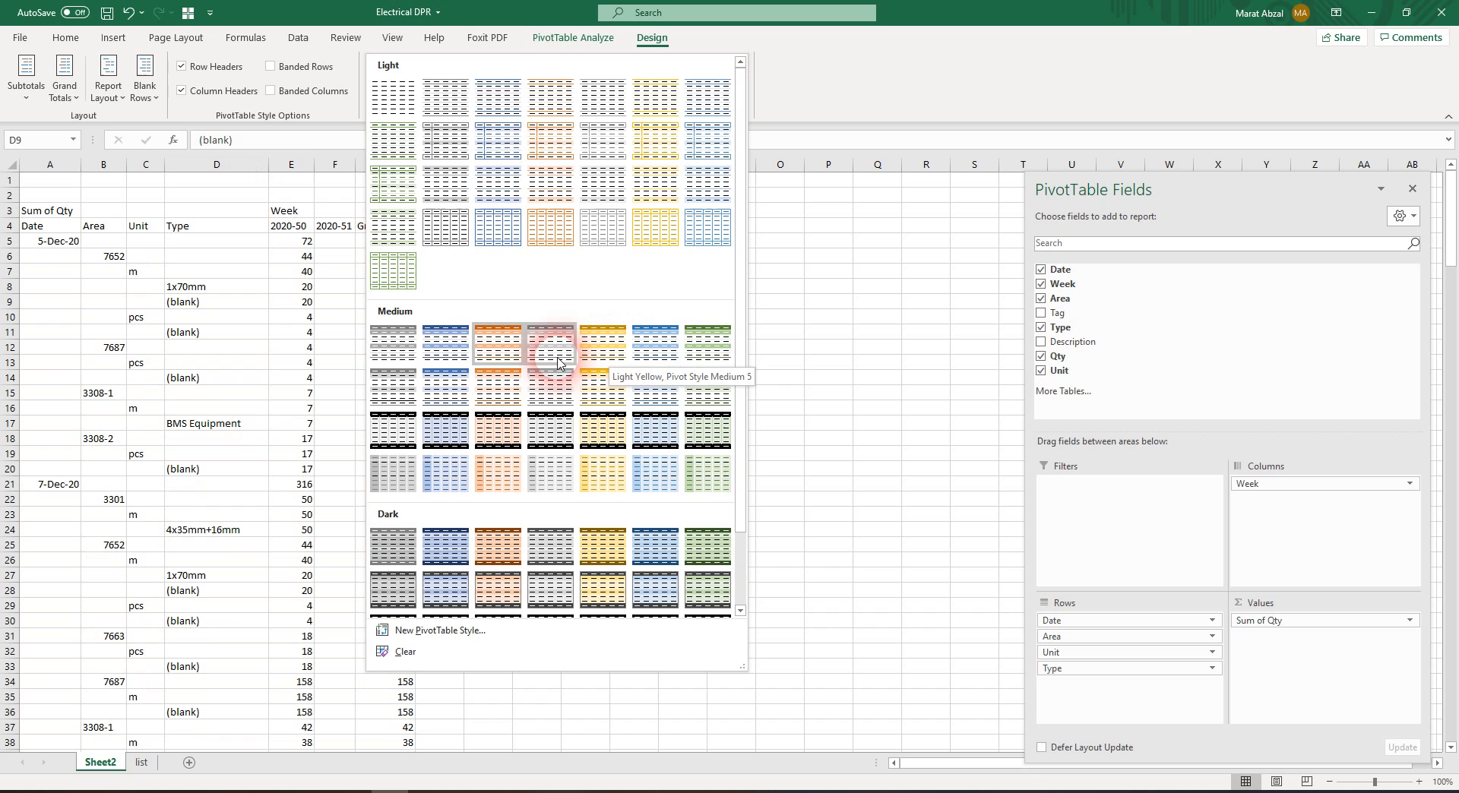
{"action": "left_click", "coordinate": [388, 352]}
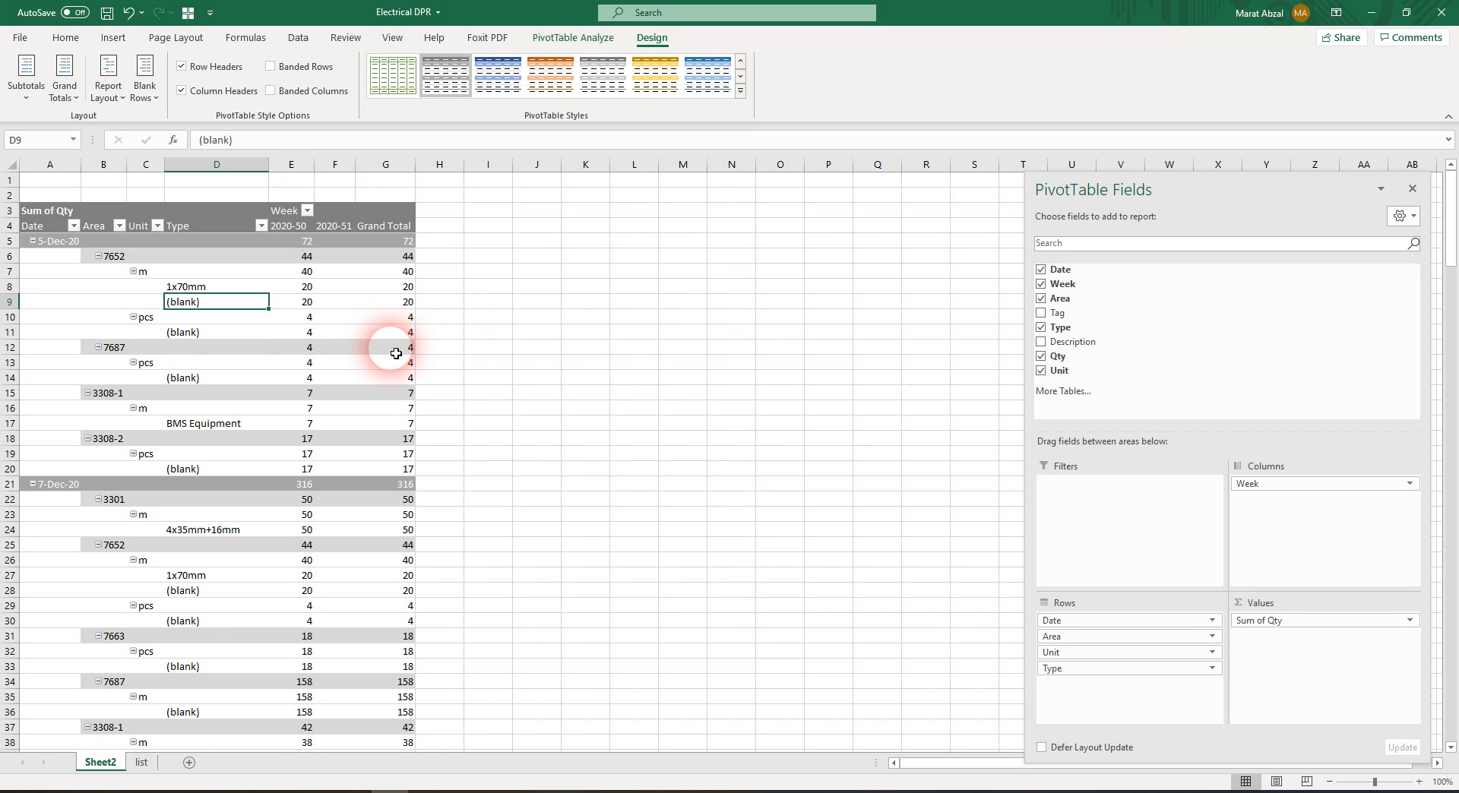
{"action": "left_click", "coordinate": [334, 317]}
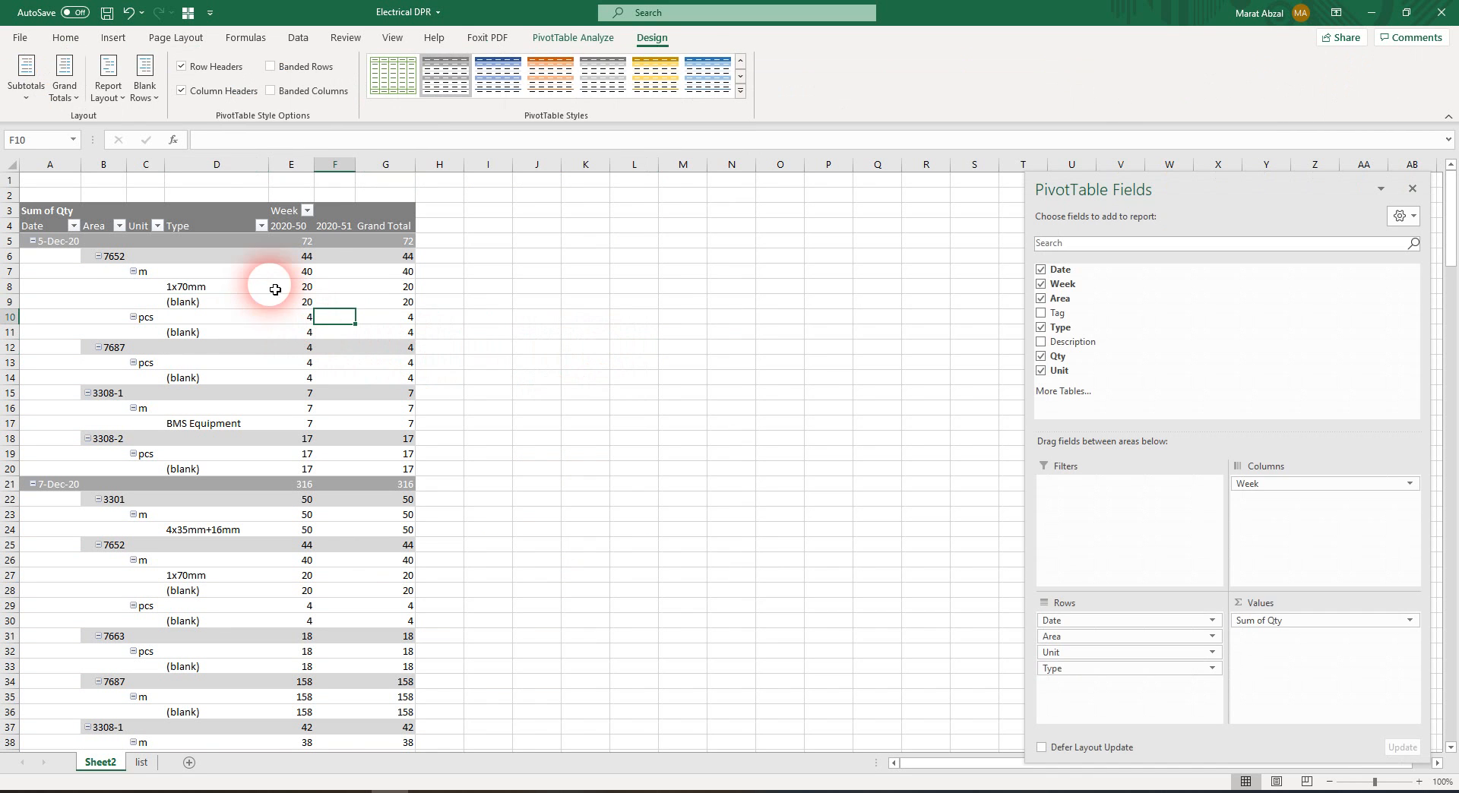
{"action": "left_click", "coordinate": [299, 287]}
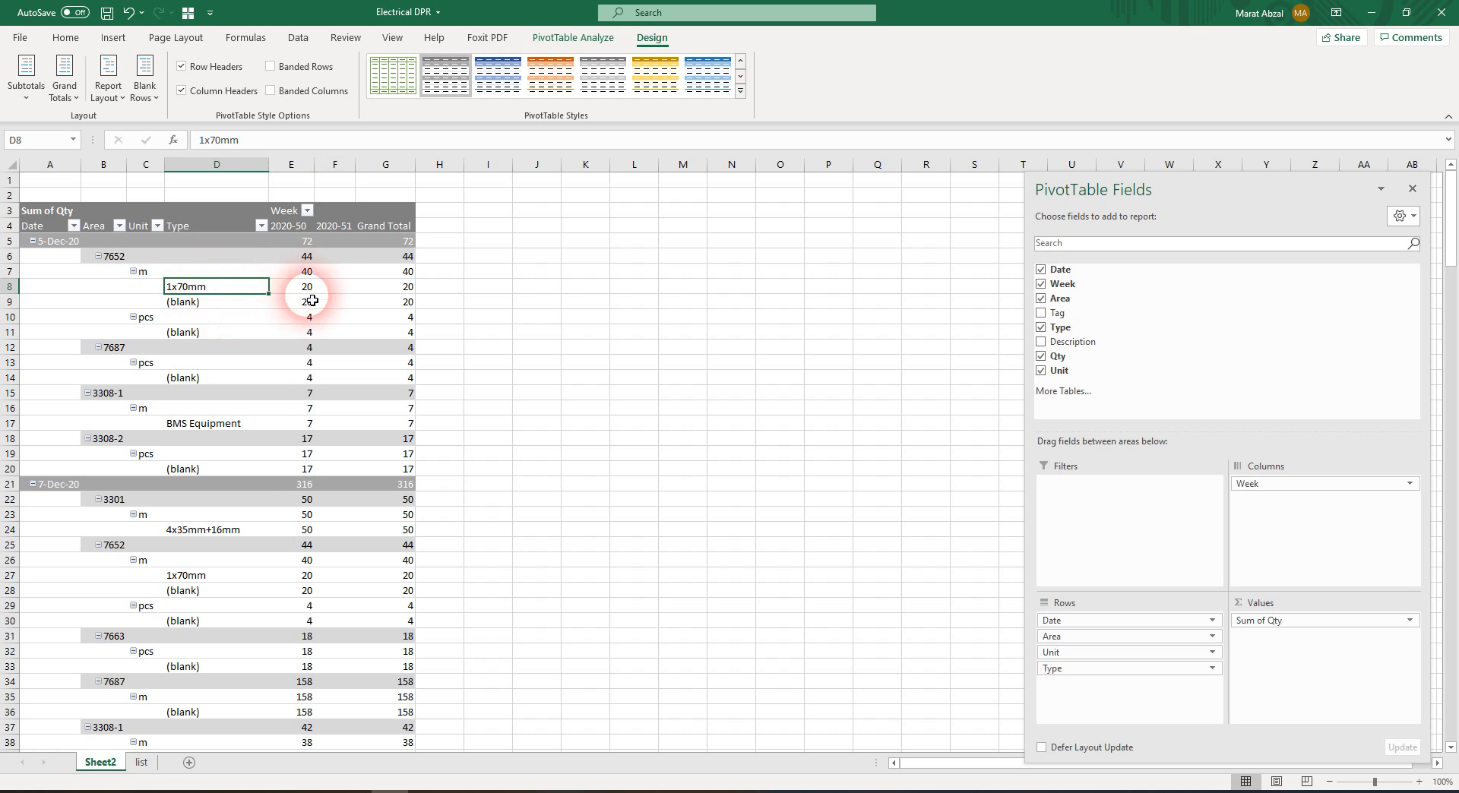
{"action": "left_click", "coordinate": [198, 287]}
{"action": "left_click", "coordinate": [303, 257]}
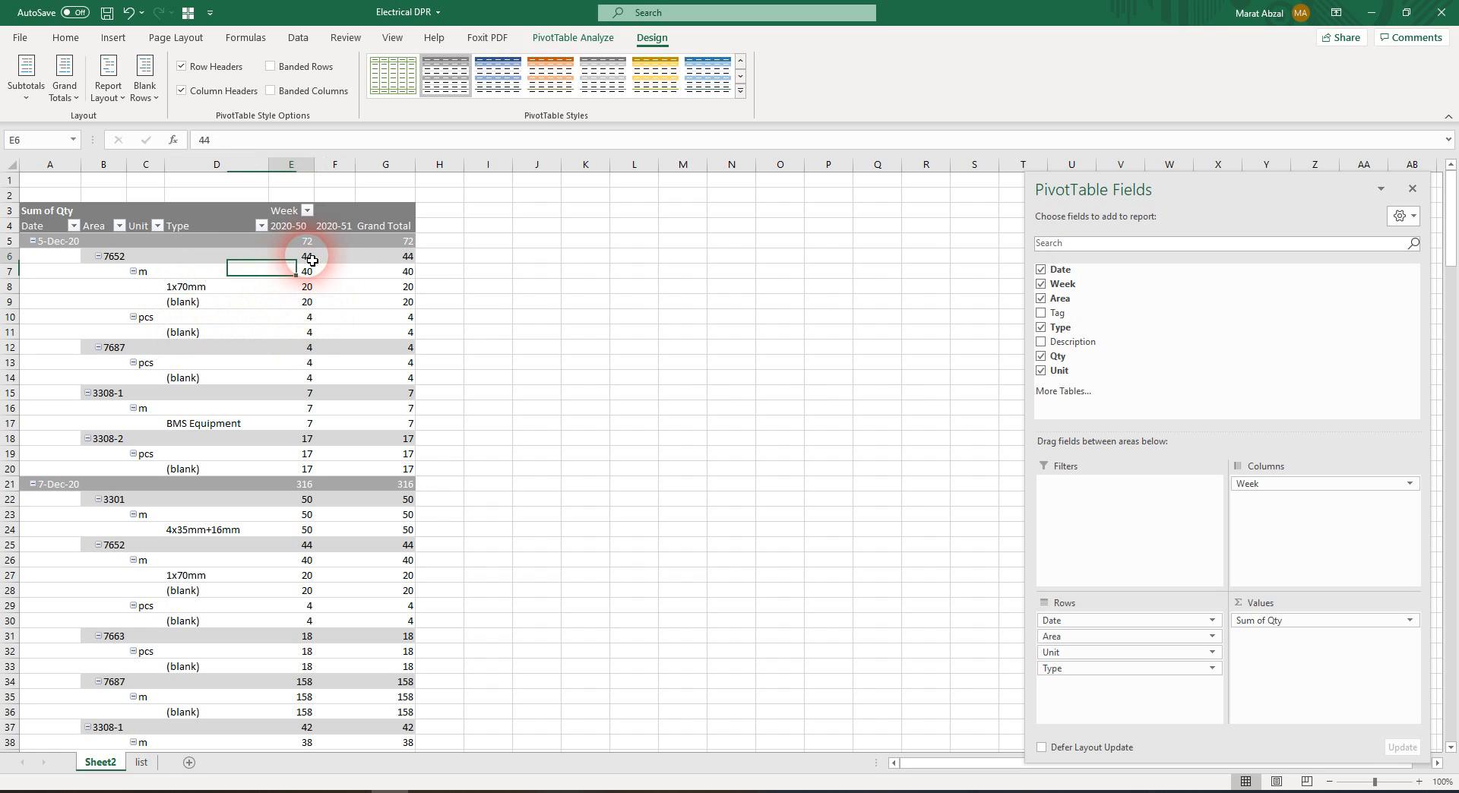
Hide all subtotals in the PivotTable
{"action": "left_click", "coordinate": [397, 257]}
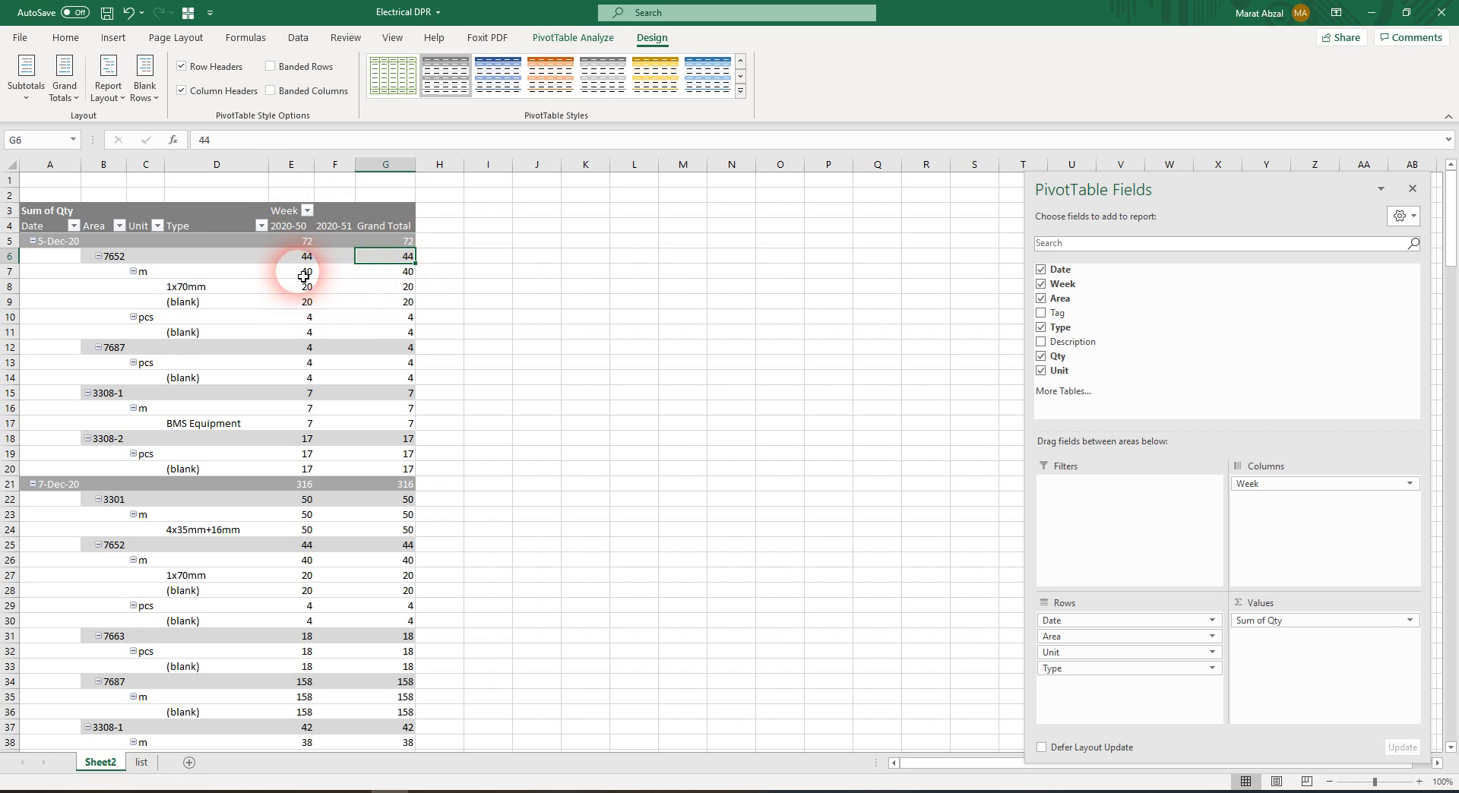
{"action": "left_click", "coordinate": [27, 85]}
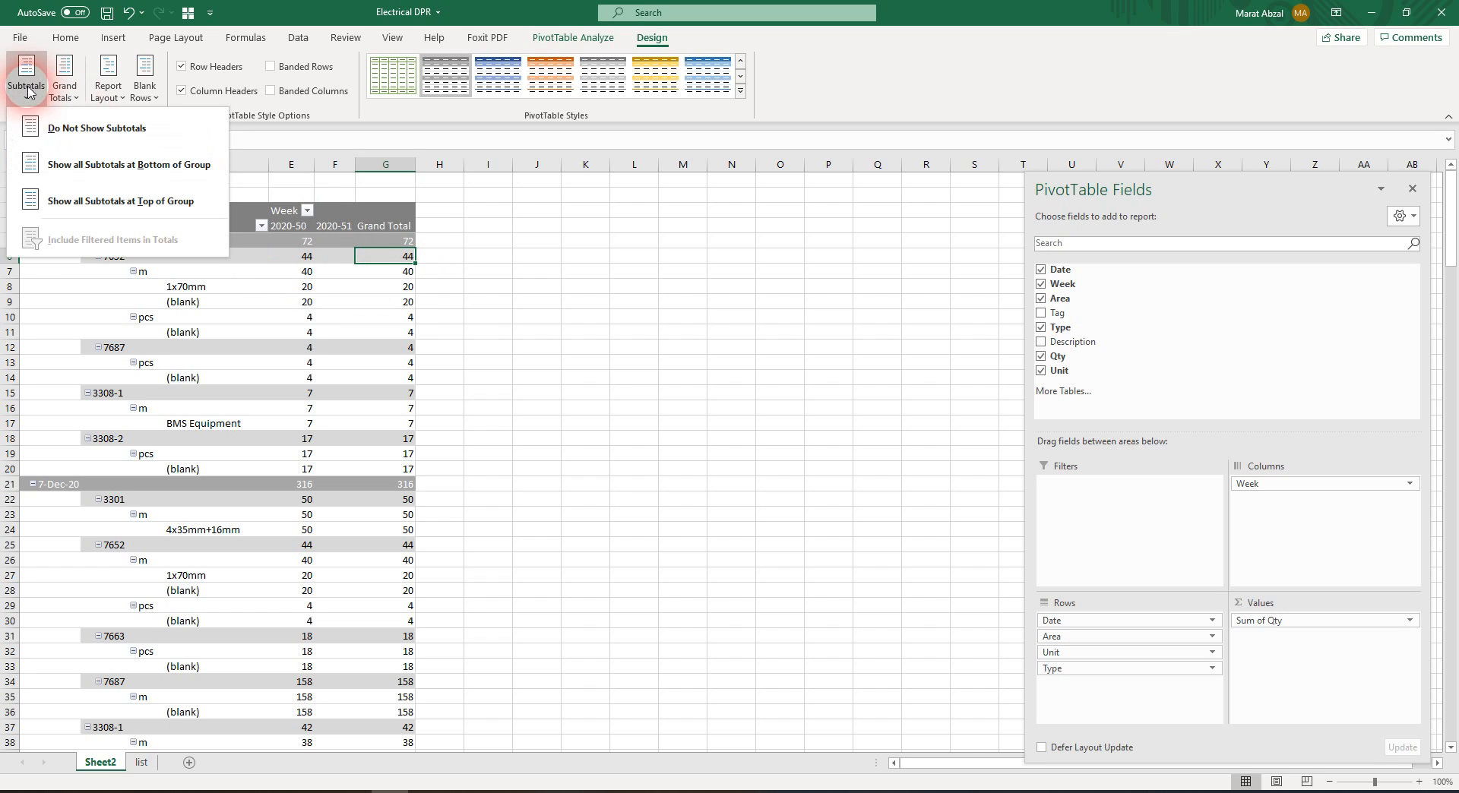
{"action": "left_click", "coordinate": [76, 128]}
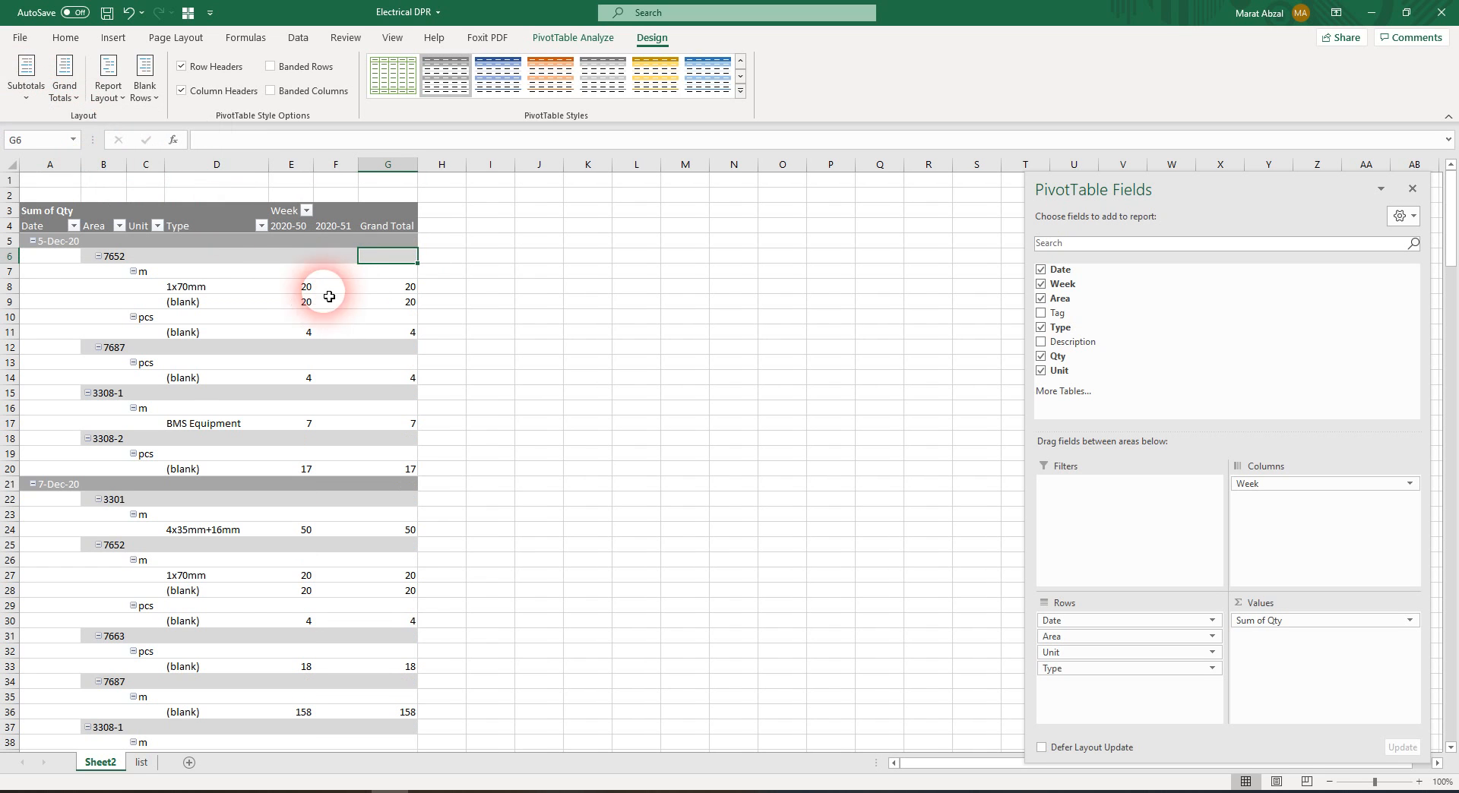
Try showing all subtotals at the bottom of each group, and switch back to no subtotals
{"action": "left_click", "coordinate": [27, 85]}
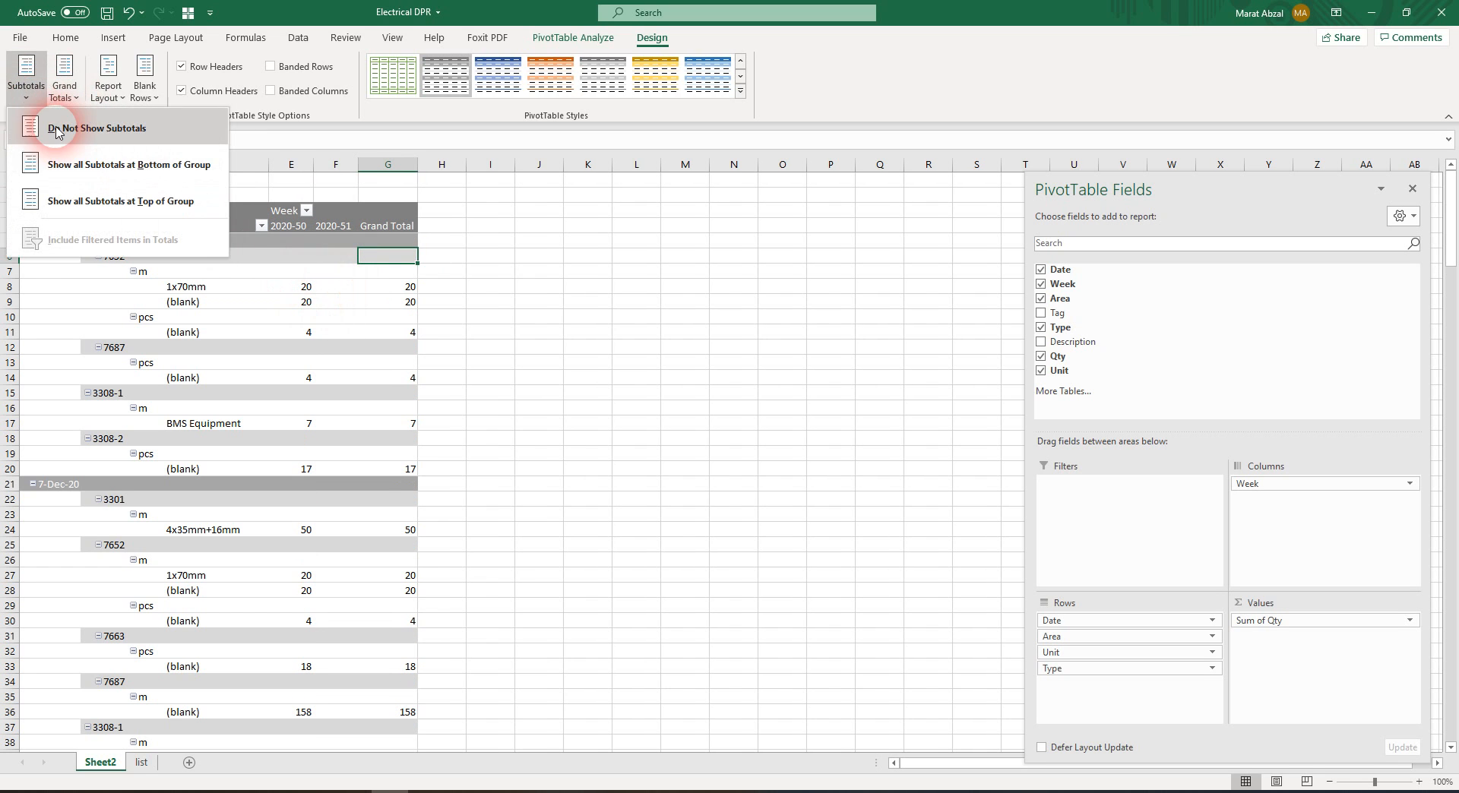
{"action": "left_click", "coordinate": [76, 164]}
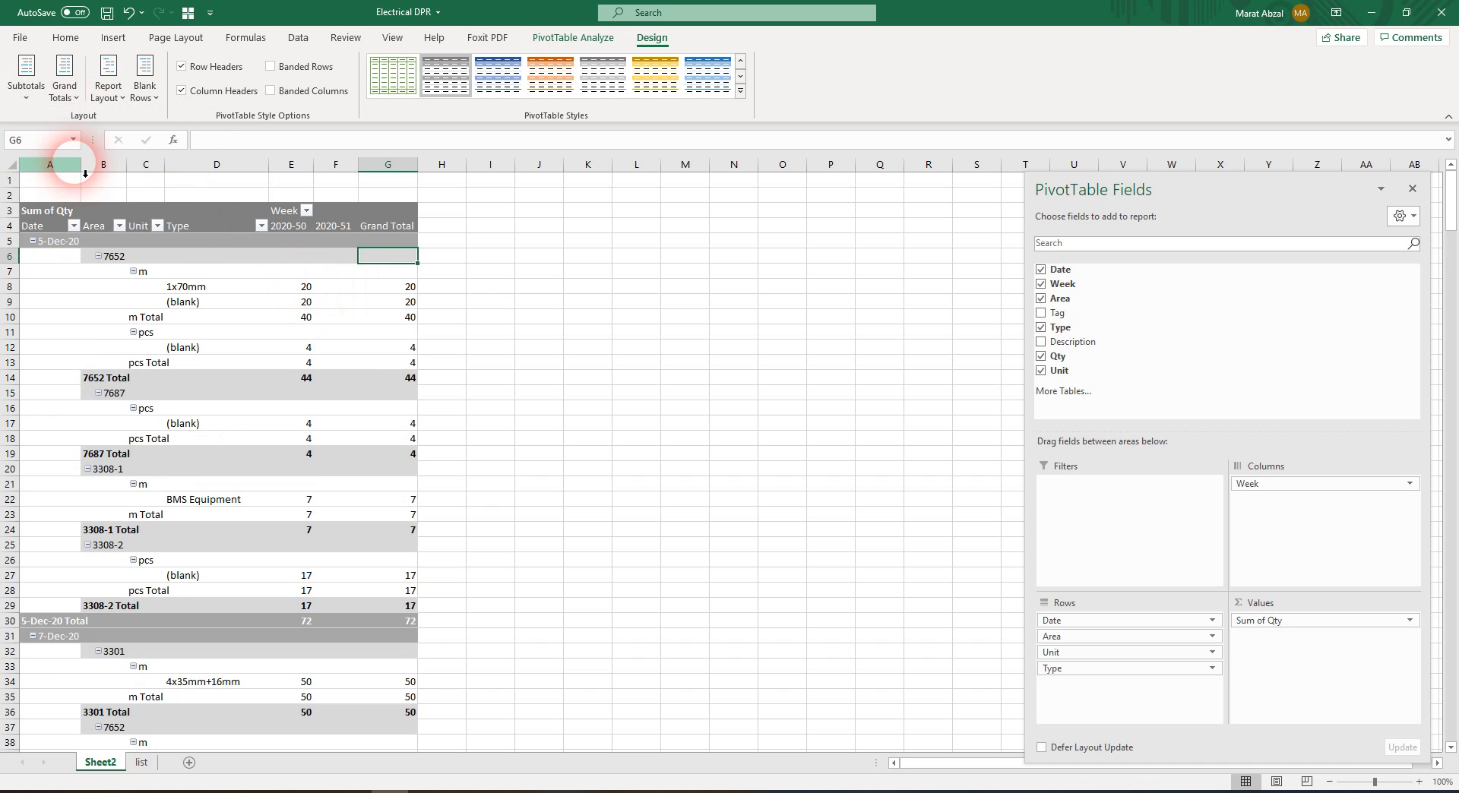
{"action": "left_click", "coordinate": [39, 97]}
{"action": "left_click", "coordinate": [60, 129]}
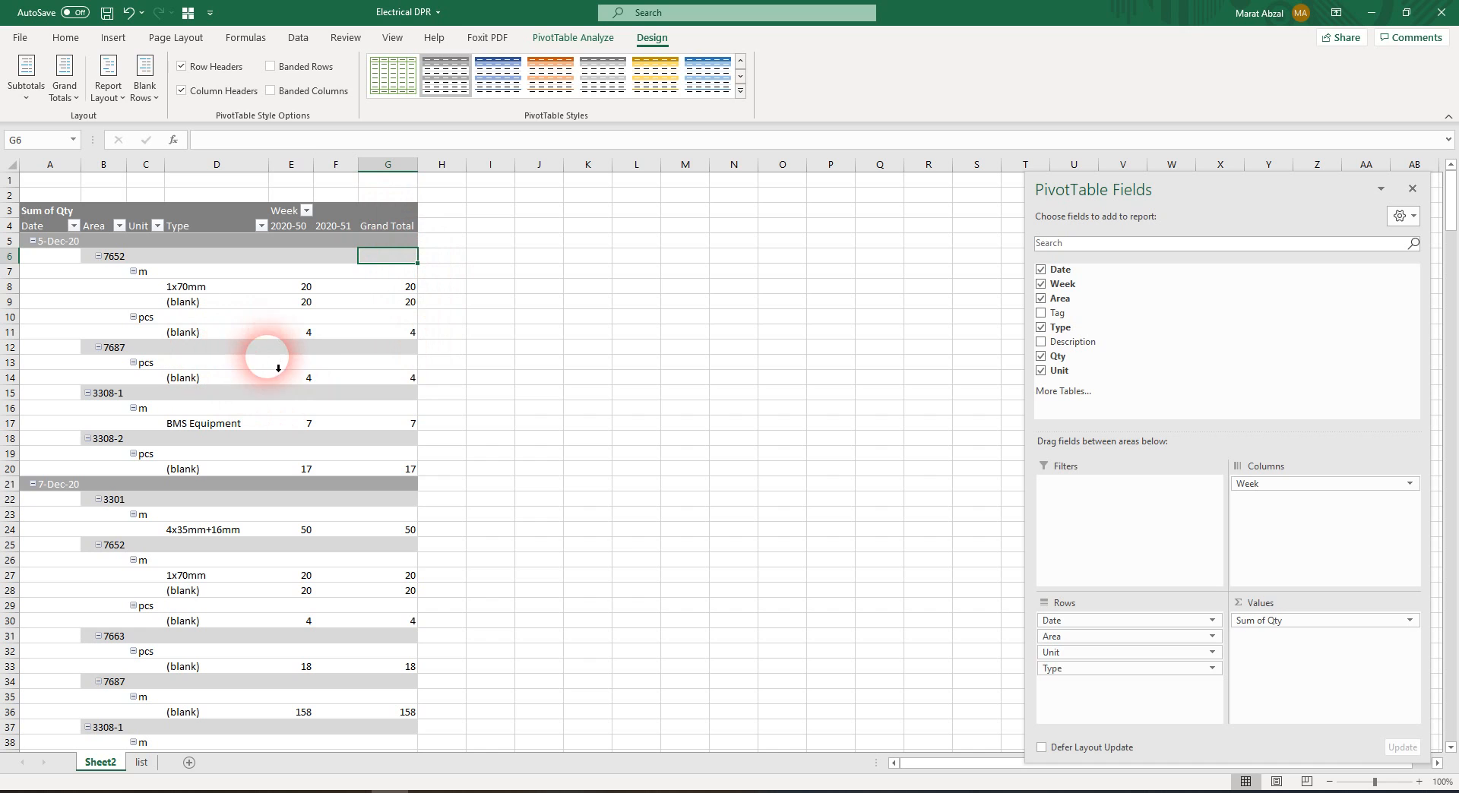
Turn off the PivotTable's grand totals for both rows and columns
{"action": "left_click", "coordinate": [273, 338]}
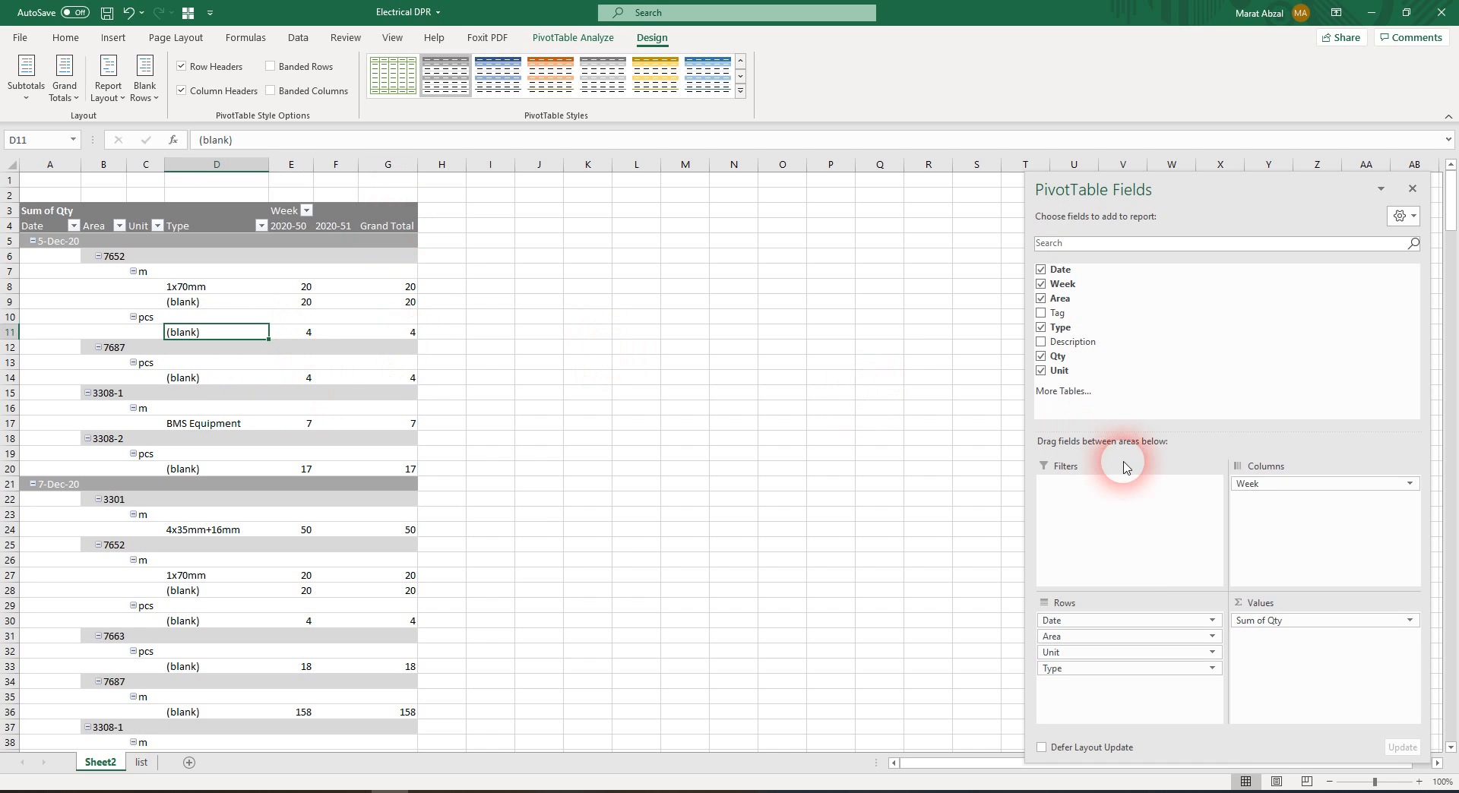
{"action": "left_click", "coordinate": [387, 233]}
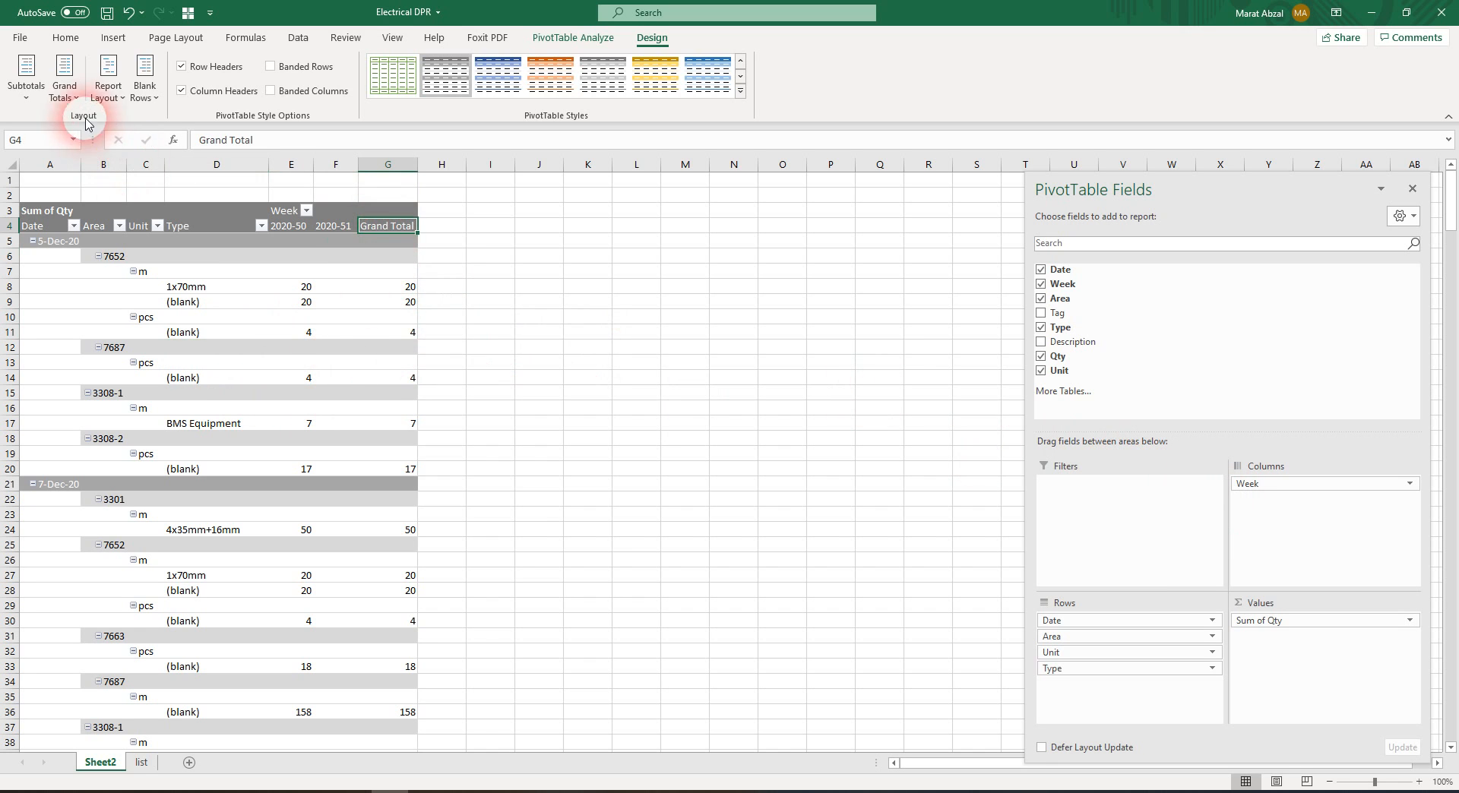
{"action": "left_click", "coordinate": [64, 89]}
{"action": "left_click", "coordinate": [86, 128]}
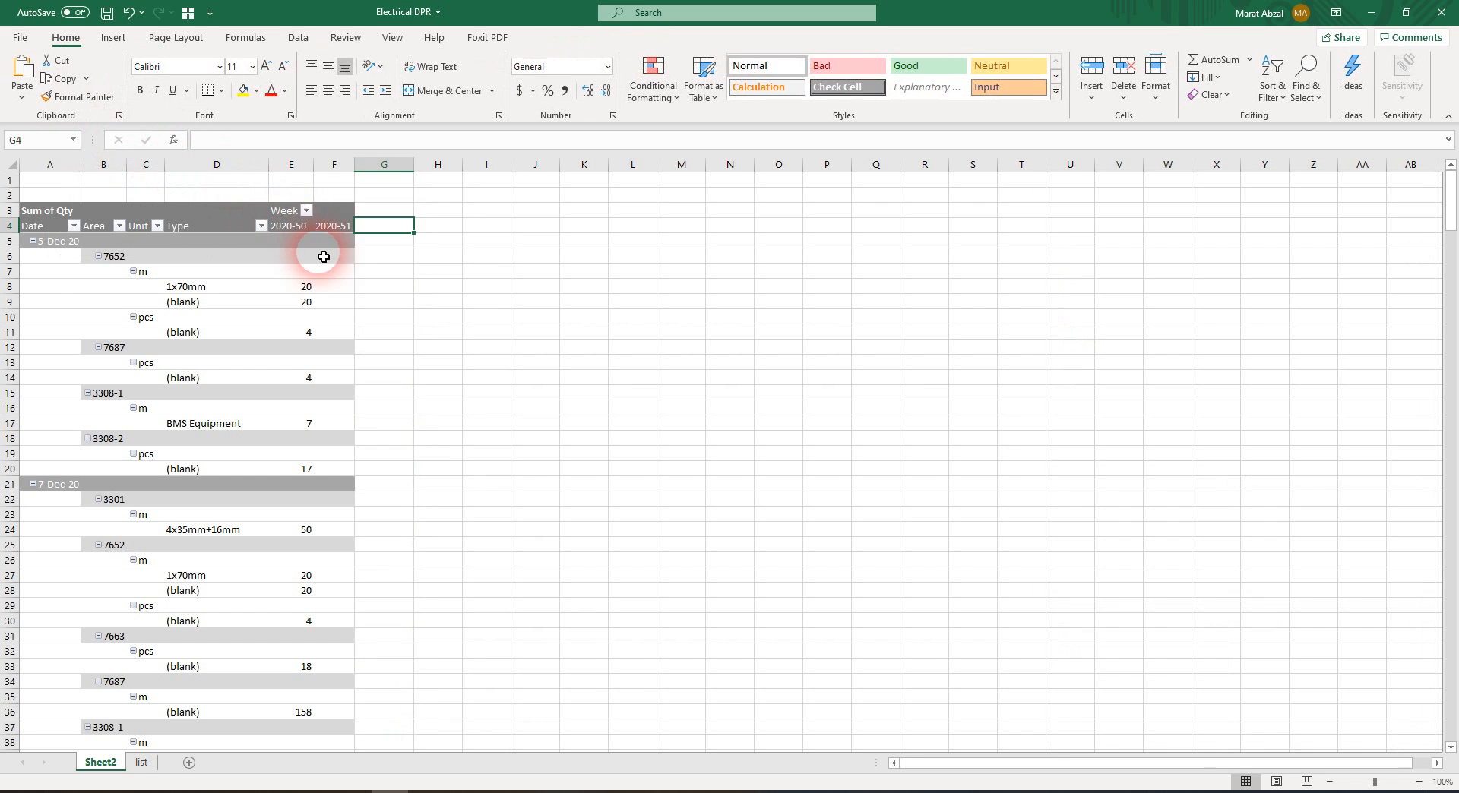
Move the Week field from the PivotTable's columns to its report filters
{"action": "left_click", "coordinate": [289, 273]}
{"action": "left_click", "coordinate": [144, 317]}
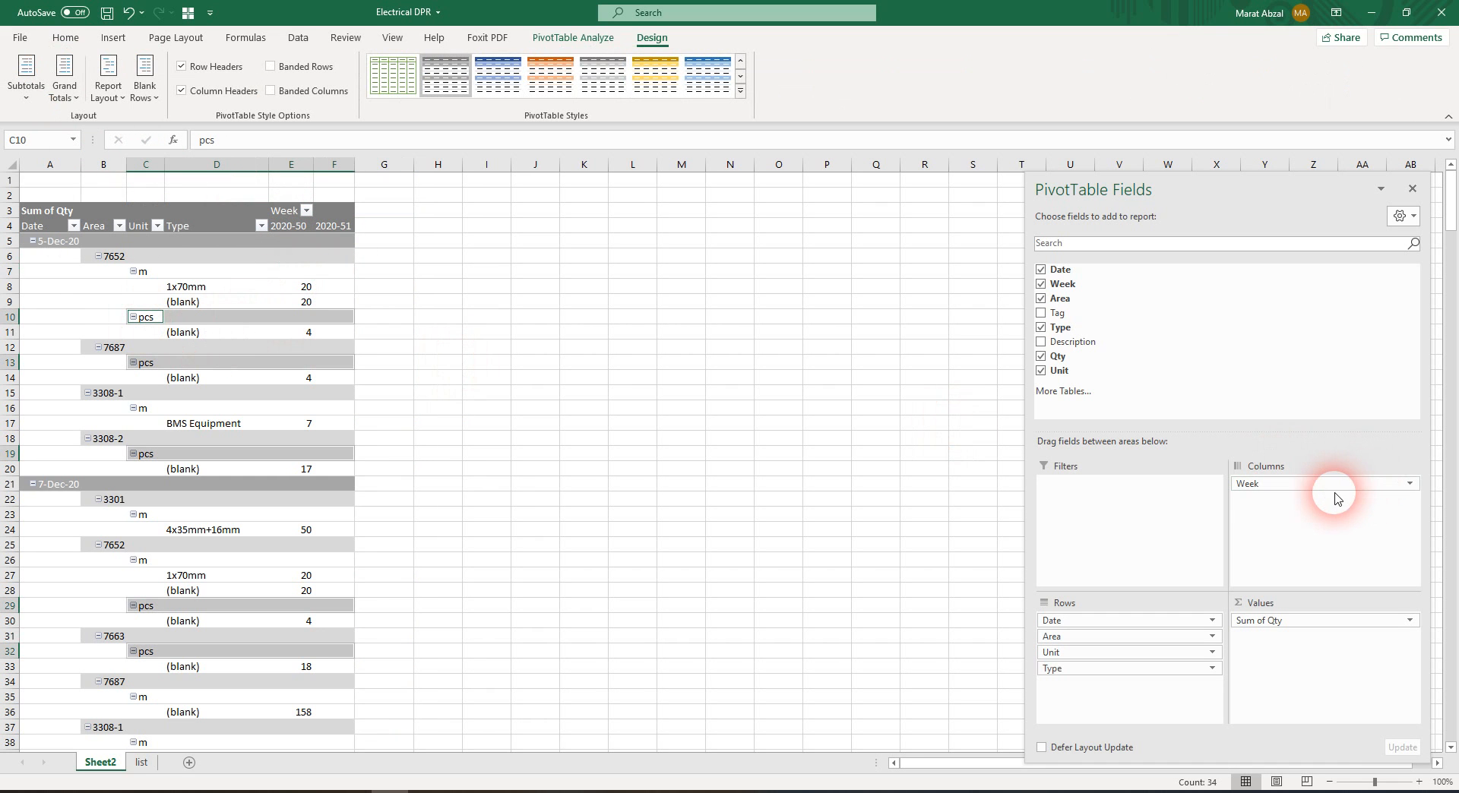
{"action": "left_click_drag", "start_coordinate": [1339, 495], "coordinate": [1140, 511]}
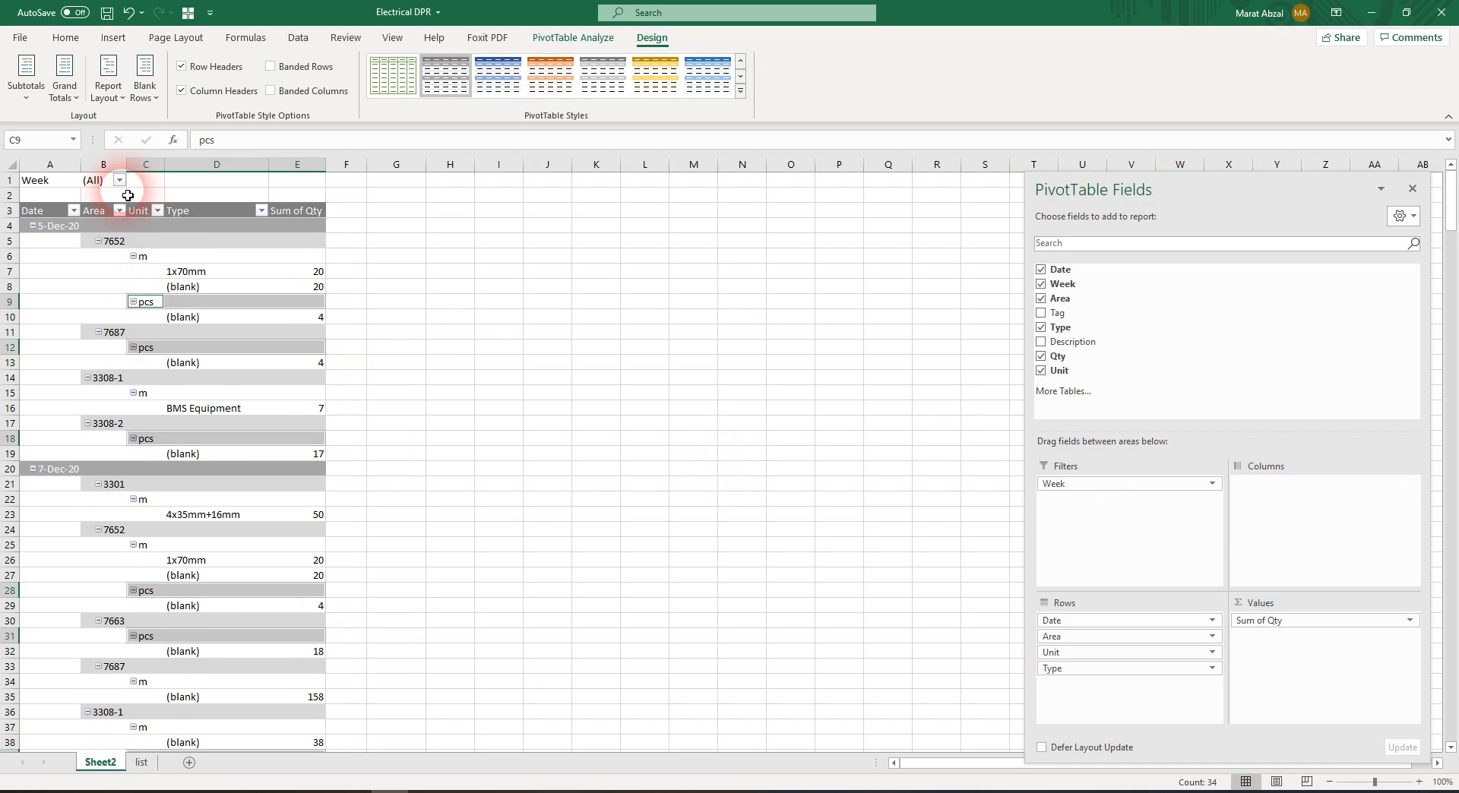
Filter the PivotTable to week 2020-50 only, with multiple item selection enabled in the Week filter
{"action": "left_click", "coordinate": [33, 351]}
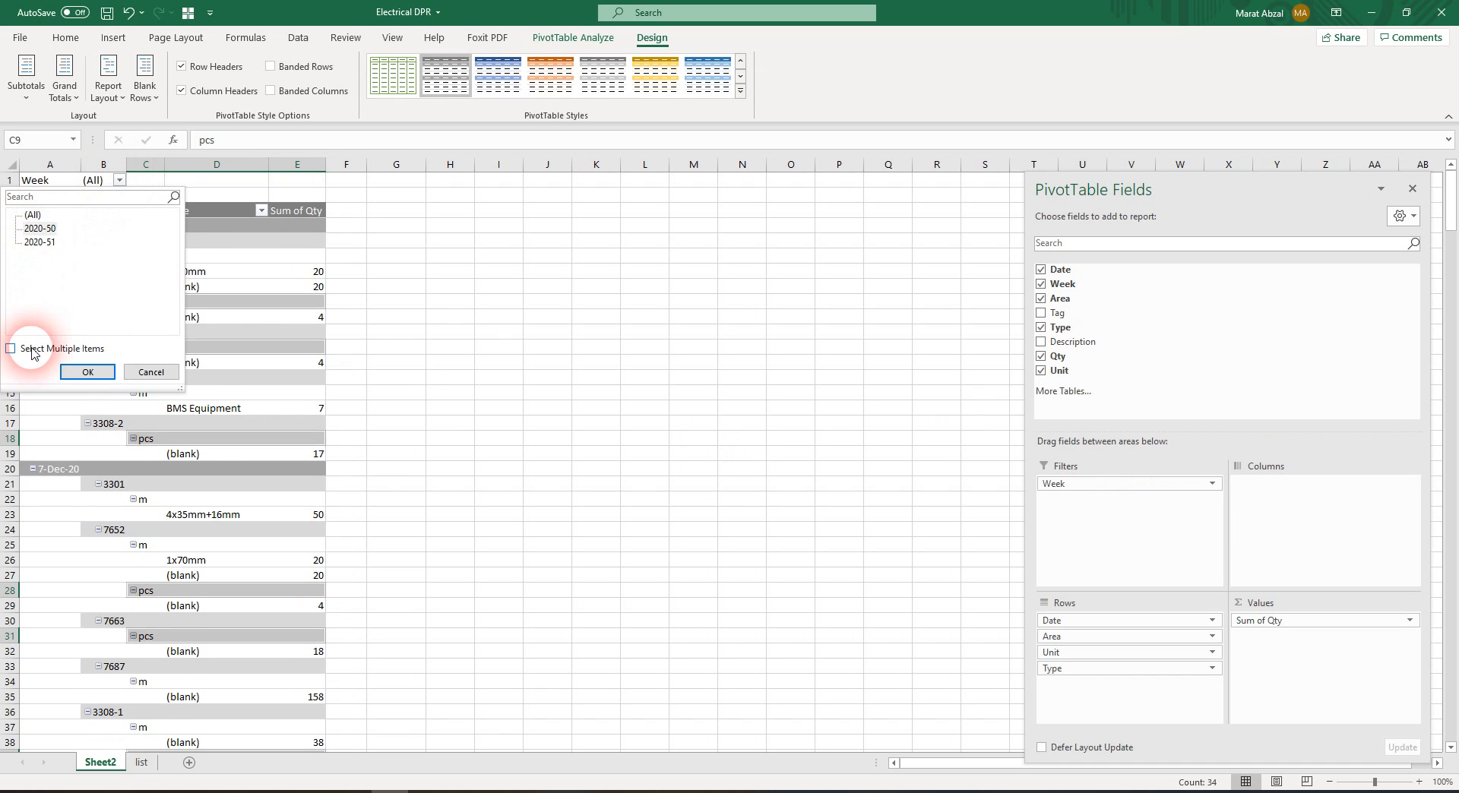
{"action": "left_click", "coordinate": [53, 232]}
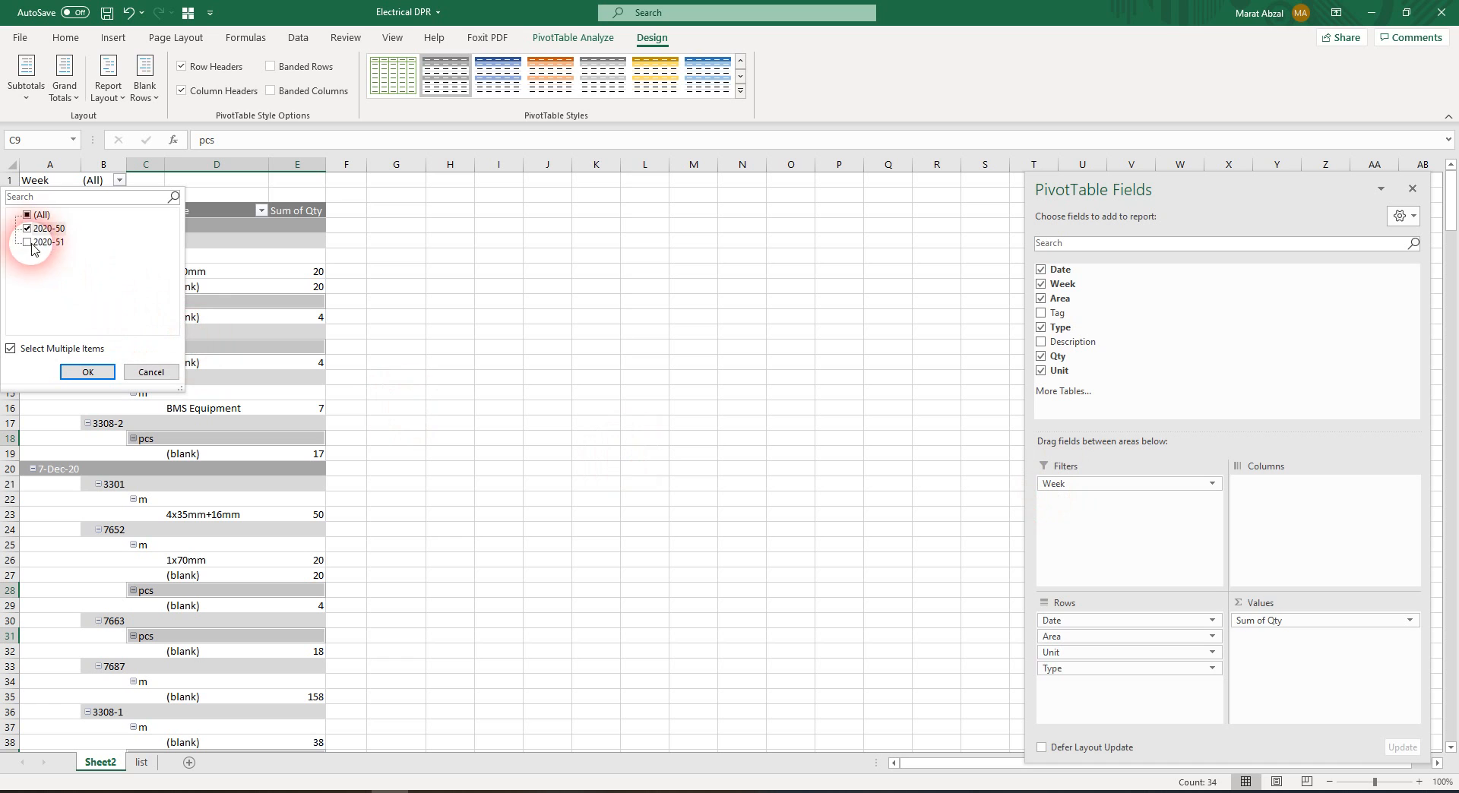
{"action": "left_click", "coordinate": [89, 372]}
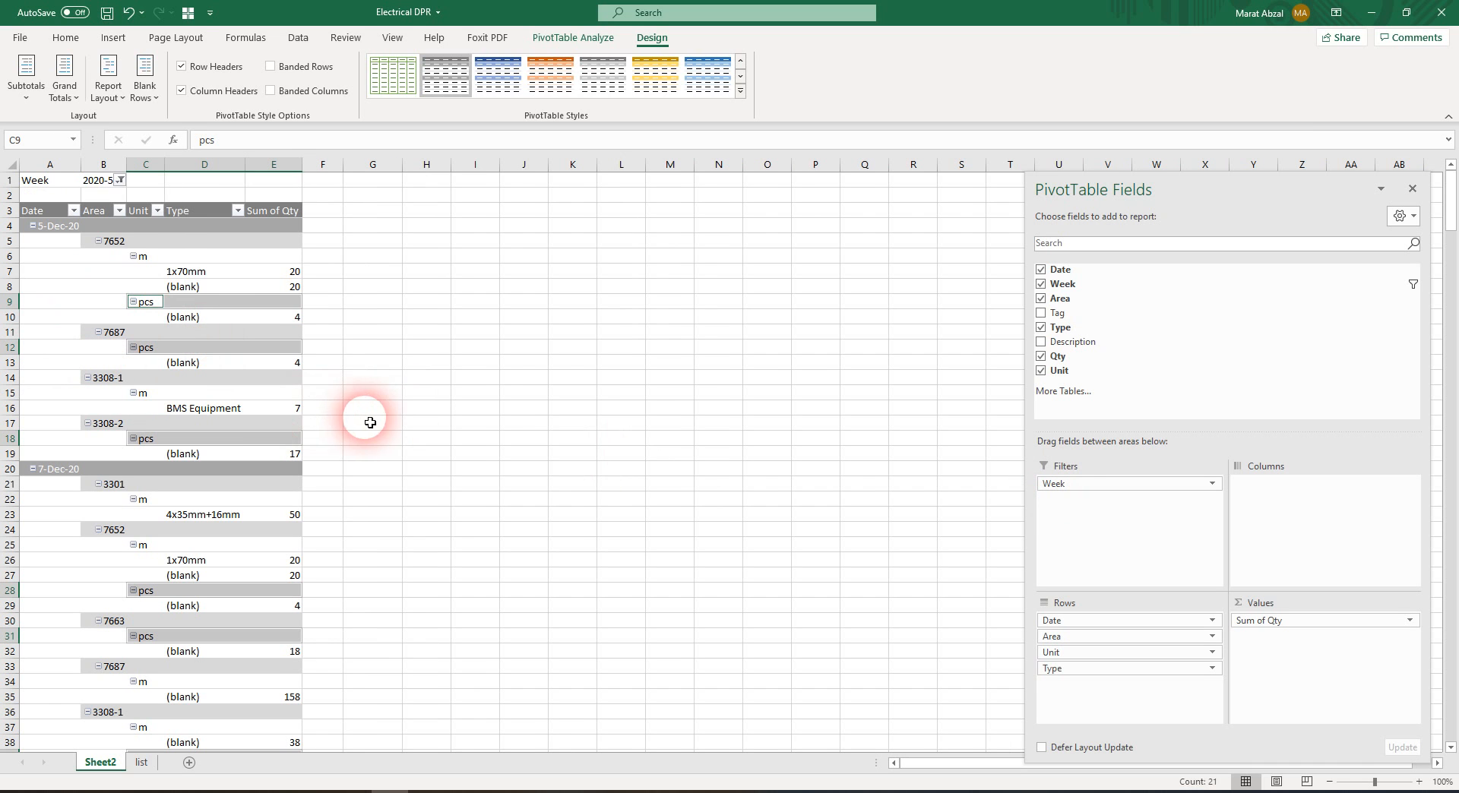
{"action": "scroll", "coordinate": [423, 572], "scroll_direction": "down", "scroll_amount": 9}
{"action": "scroll", "coordinate": [423, 563], "scroll_direction": "up", "scroll_amount": 9}
{"action": "left_click", "coordinate": [449, 365]}
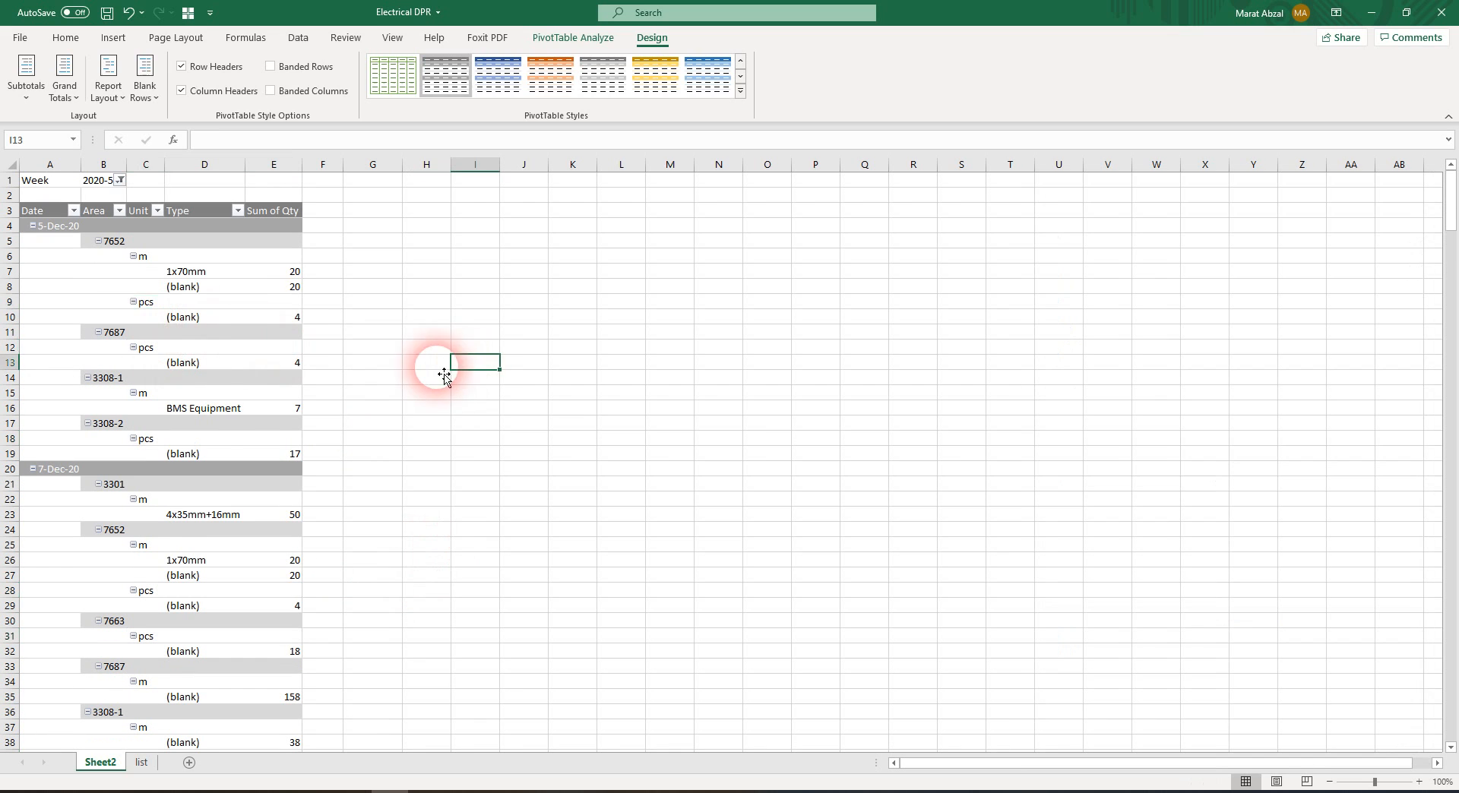
Try to group the Area field from area 7652 under 5-Dec-20
{"action": "right_click", "coordinate": [147, 307]}
{"action": "left_click", "coordinate": [112, 247]}
{"action": "right_click", "coordinate": [111, 247]}
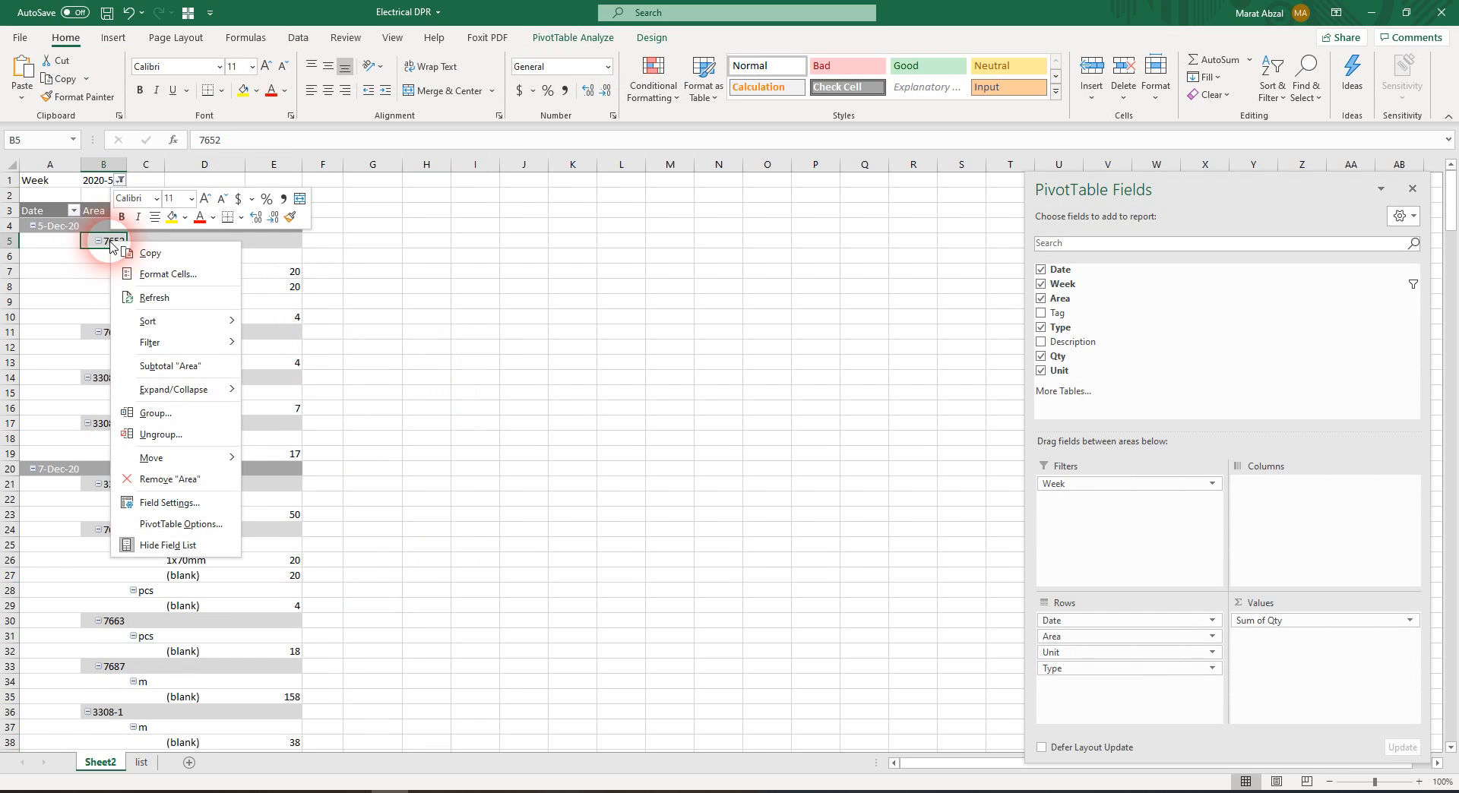
{"action": "left_click", "coordinate": [200, 416]}
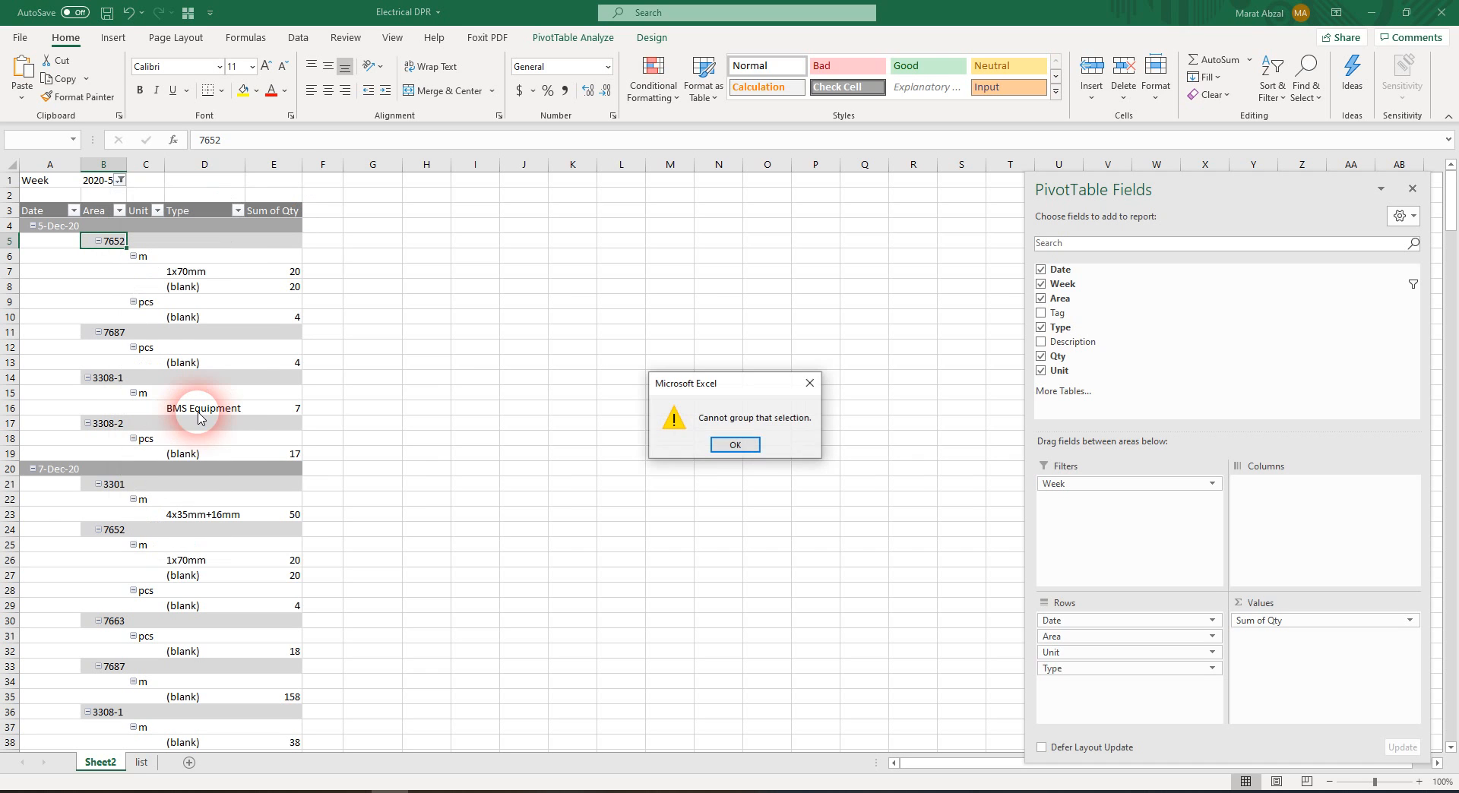
{"action": "left_click", "coordinate": [734, 446]}
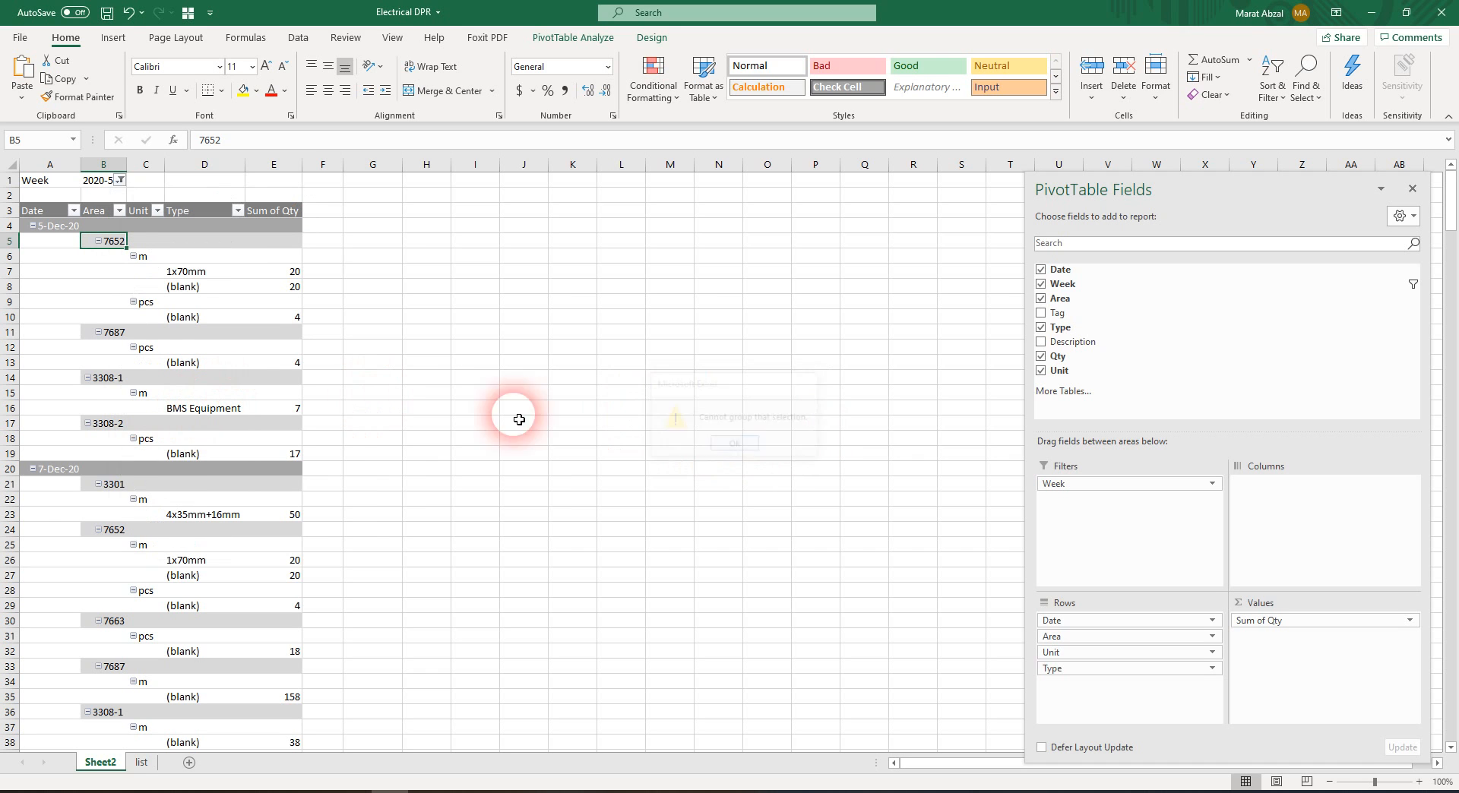
Collapse the entire Area field so that Unit and Type details are hidden
{"action": "right_click", "coordinate": [109, 248]}
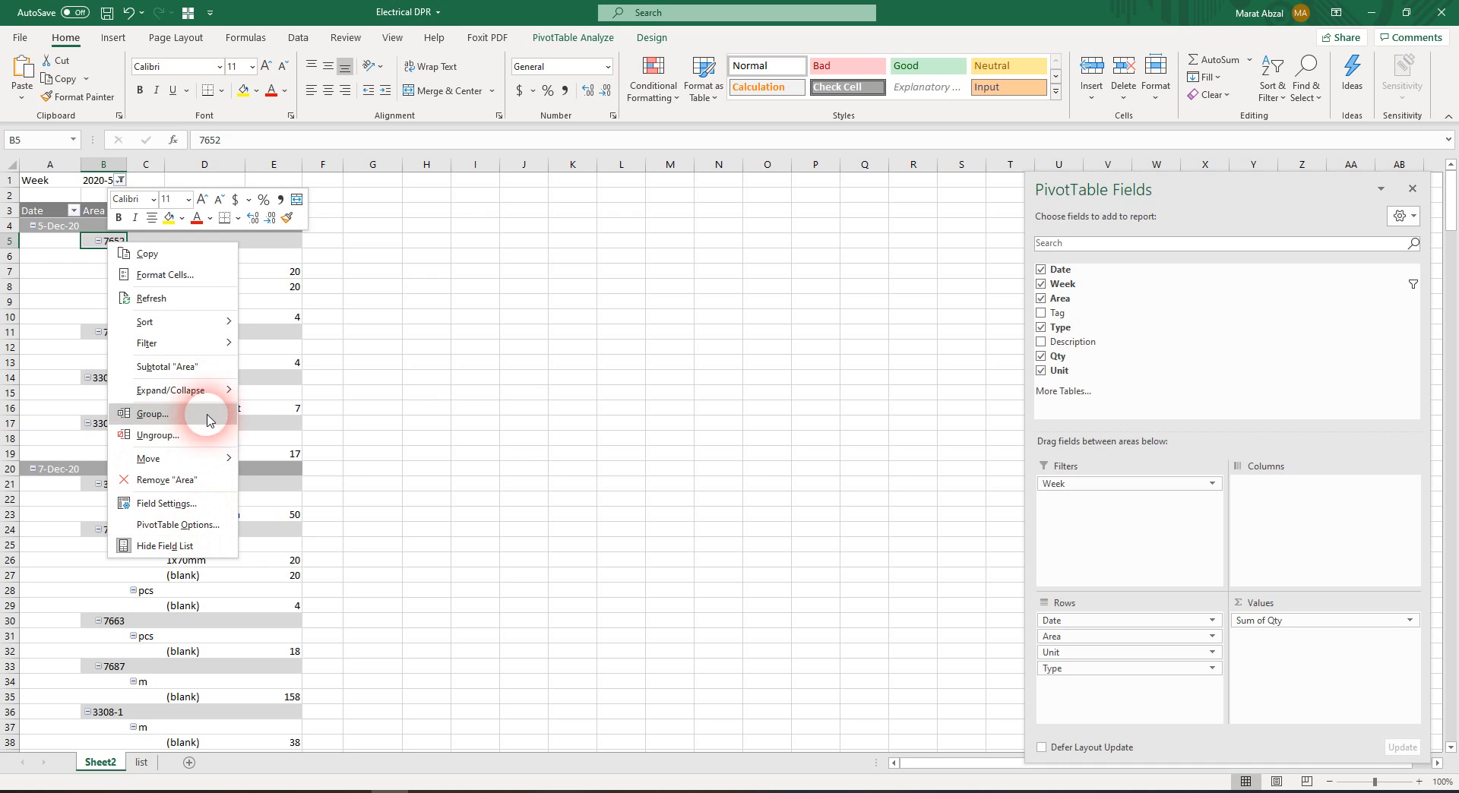
{"action": "mouse_move", "coordinate": [217, 395]}
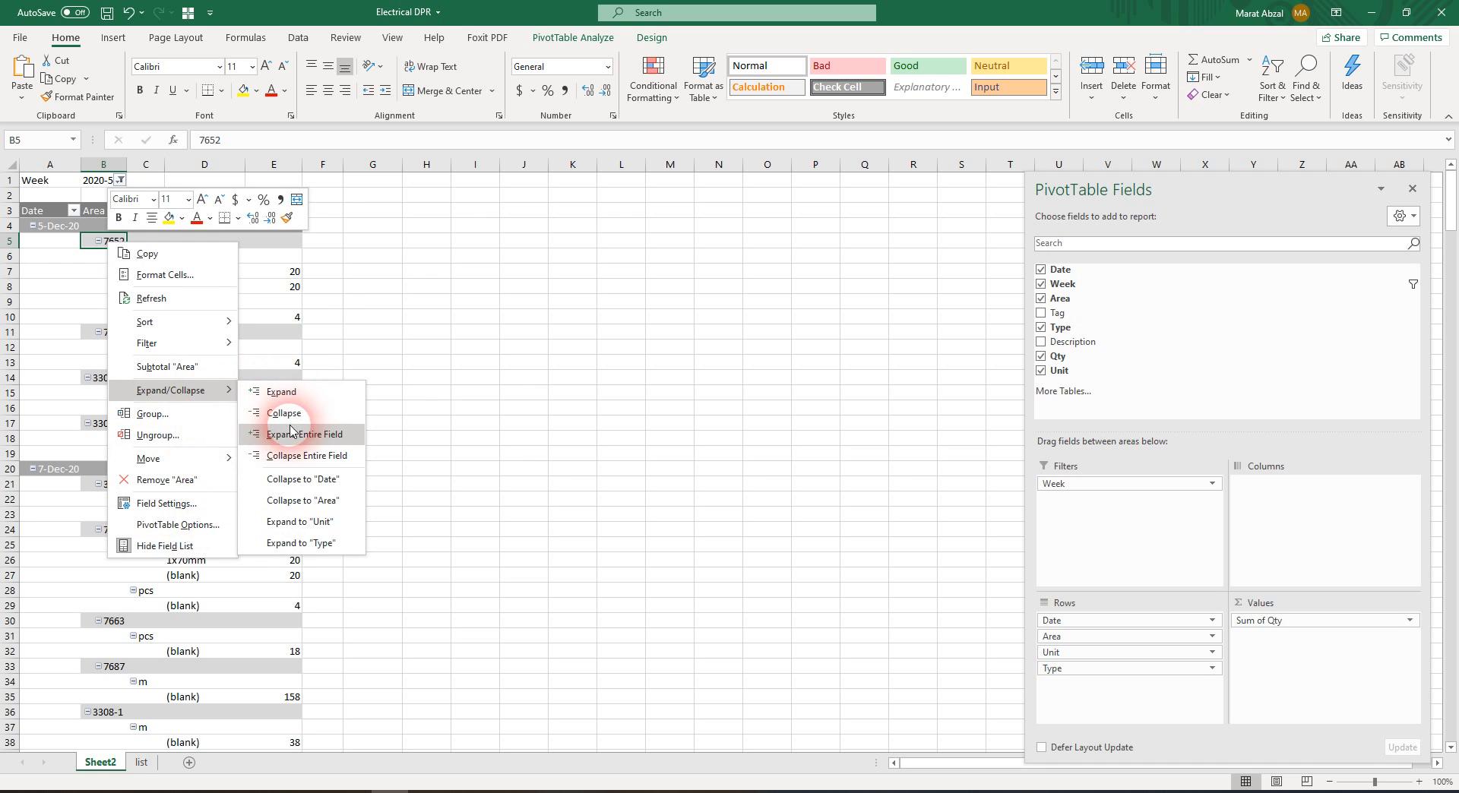
{"action": "left_click", "coordinate": [295, 455]}
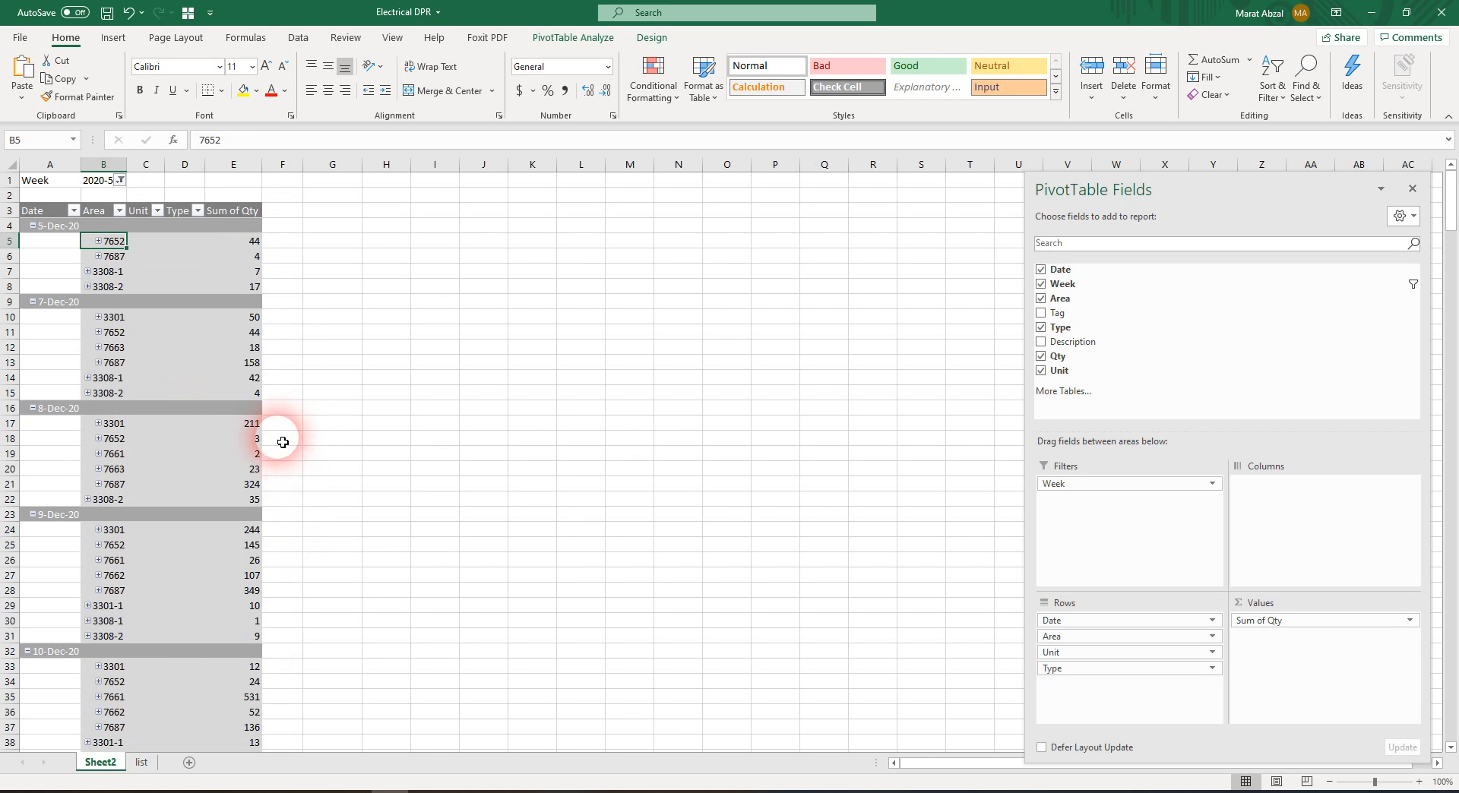
{"action": "left_click", "coordinate": [160, 333]}
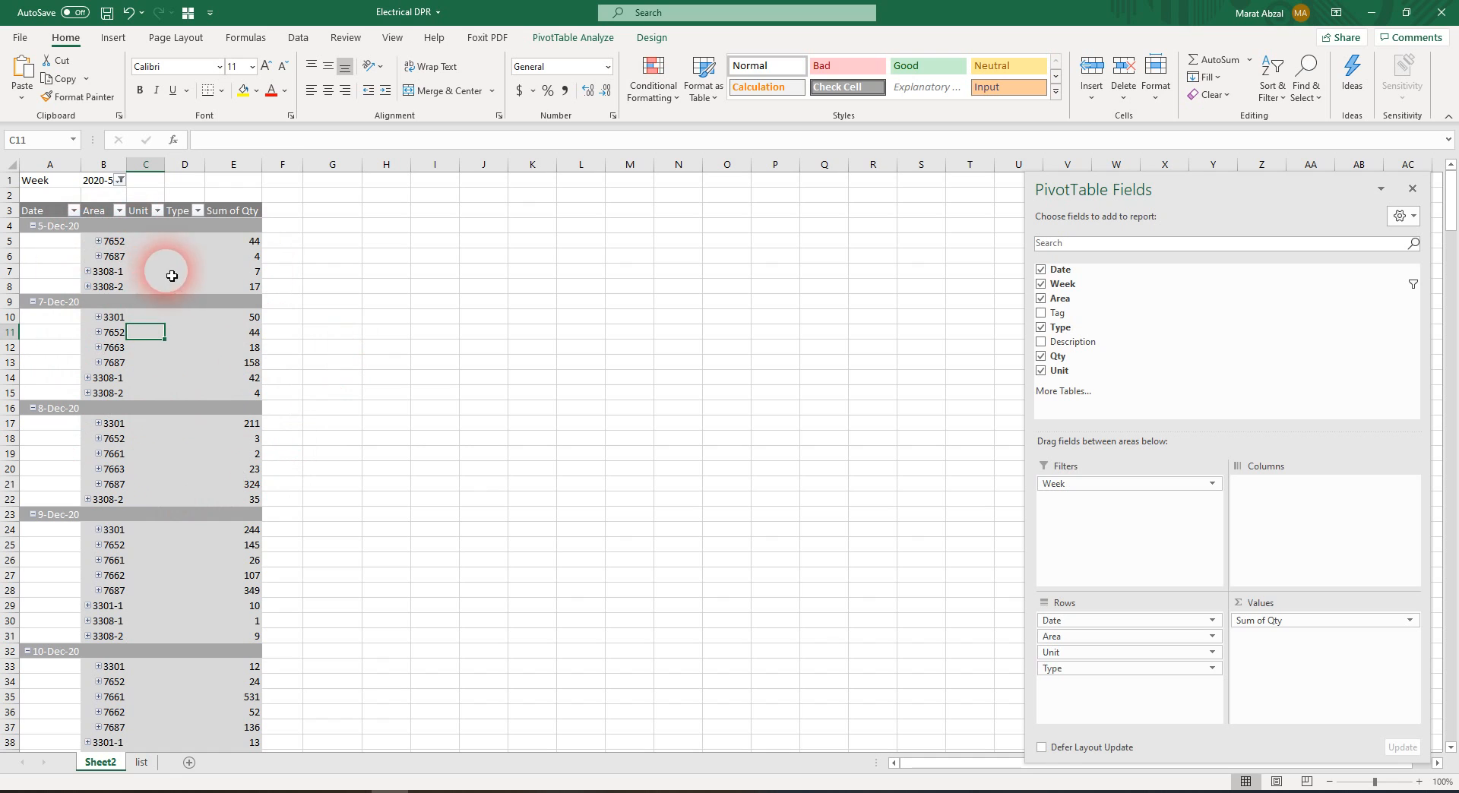
Collapse the 5-Dec-20 date group, and expand the entire Date field again
{"action": "right_click", "coordinate": [58, 232]}
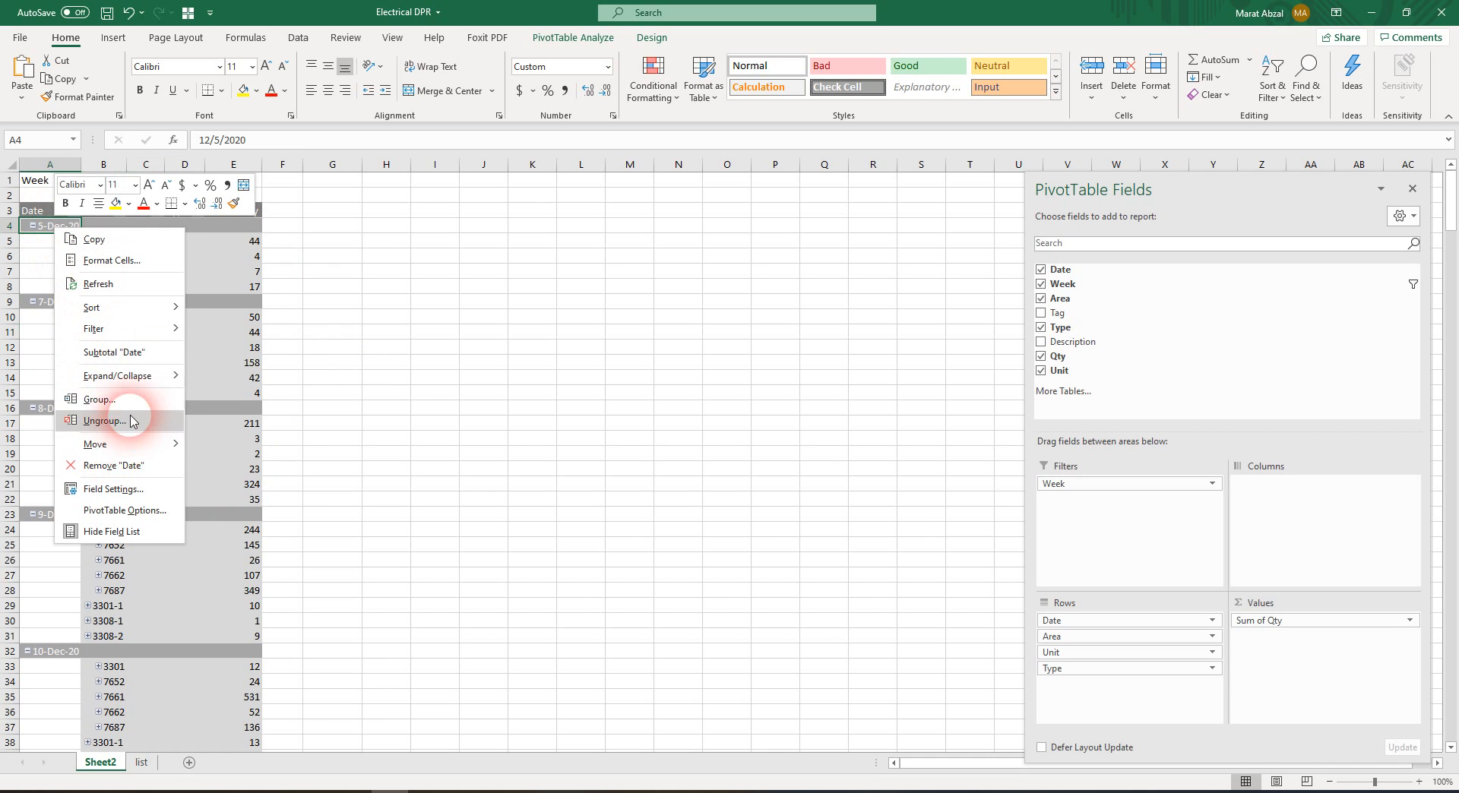
{"action": "mouse_move", "coordinate": [166, 377]}
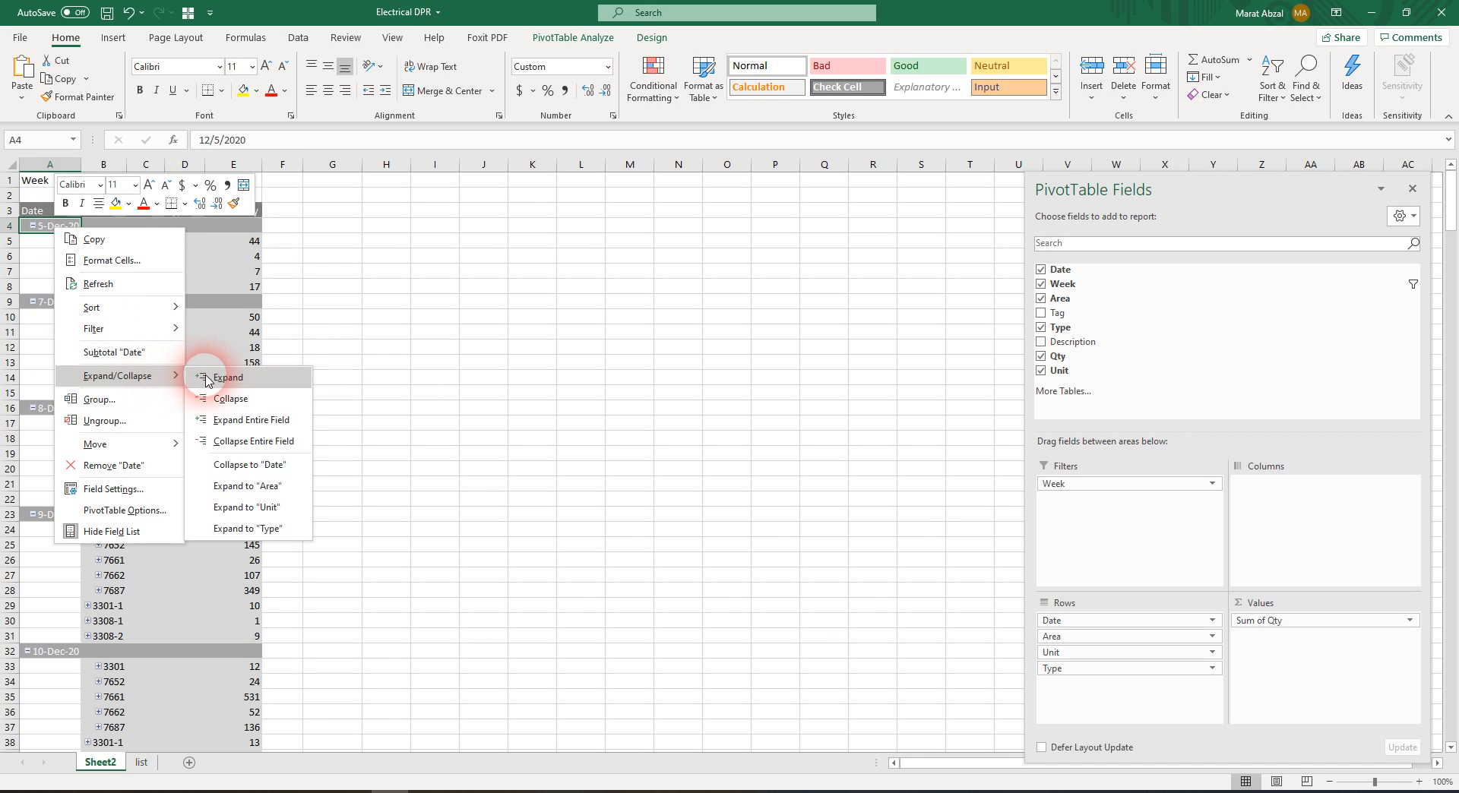
{"action": "left_click", "coordinate": [230, 399]}
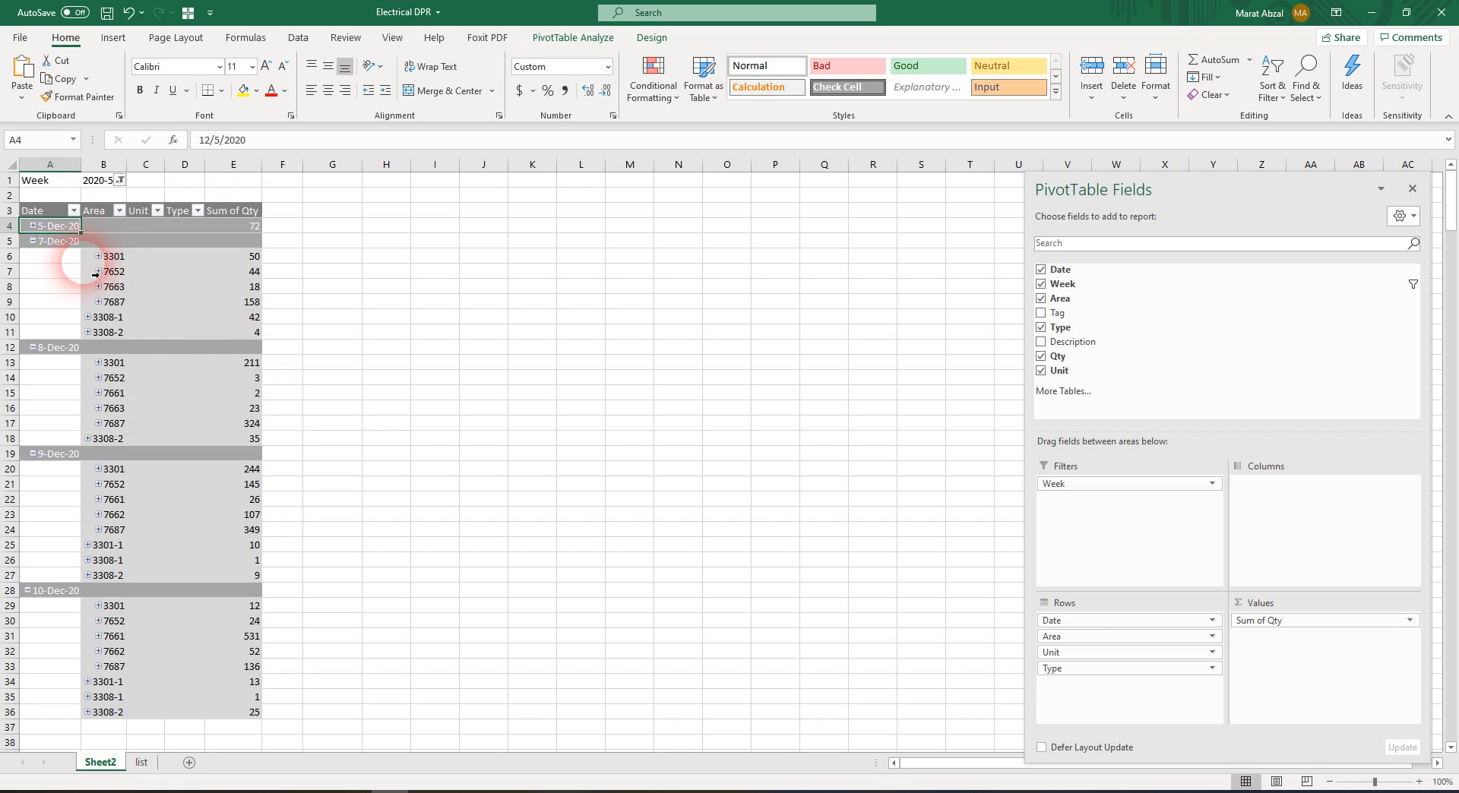
{"action": "right_click", "coordinate": [45, 242]}
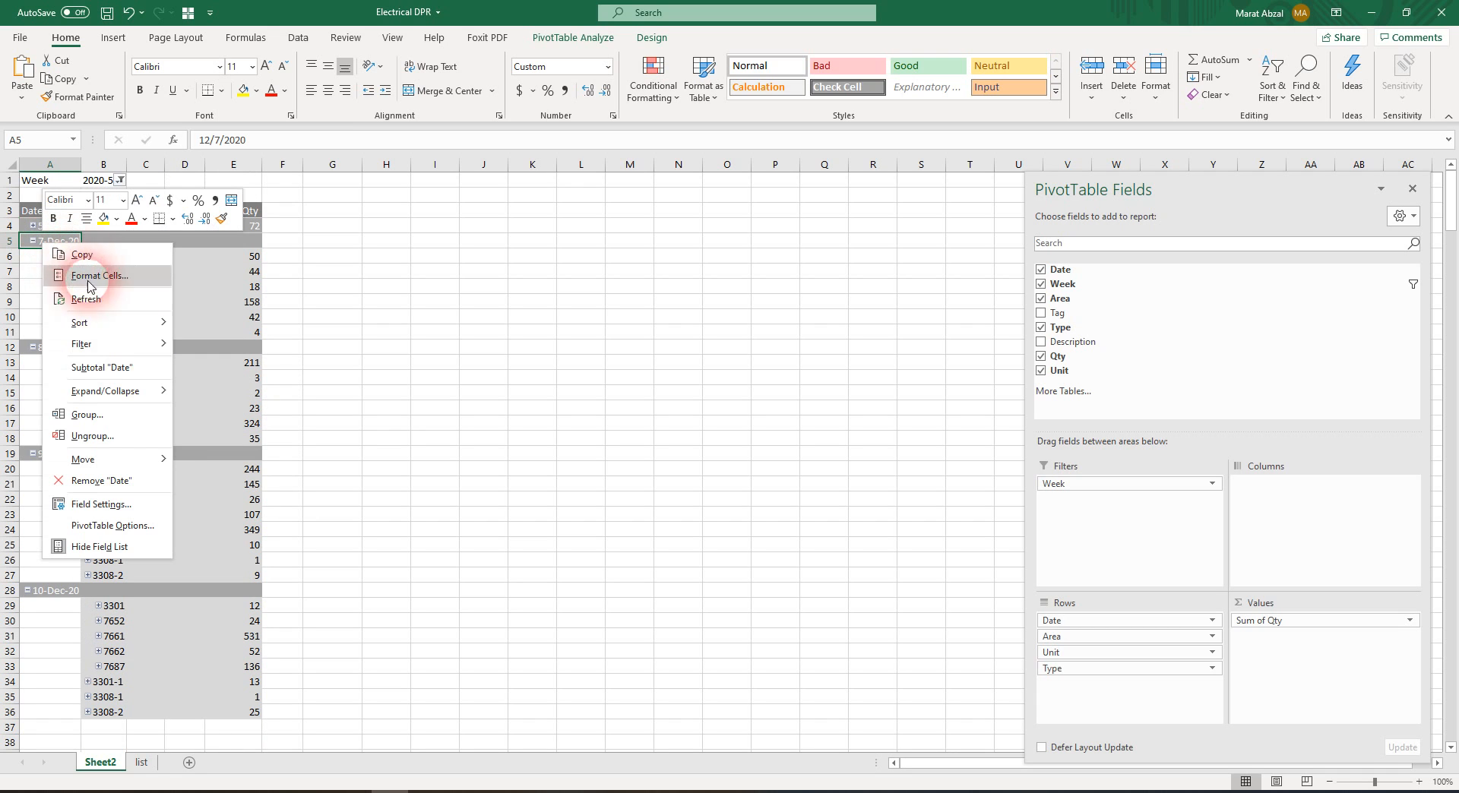
{"action": "mouse_move", "coordinate": [133, 399]}
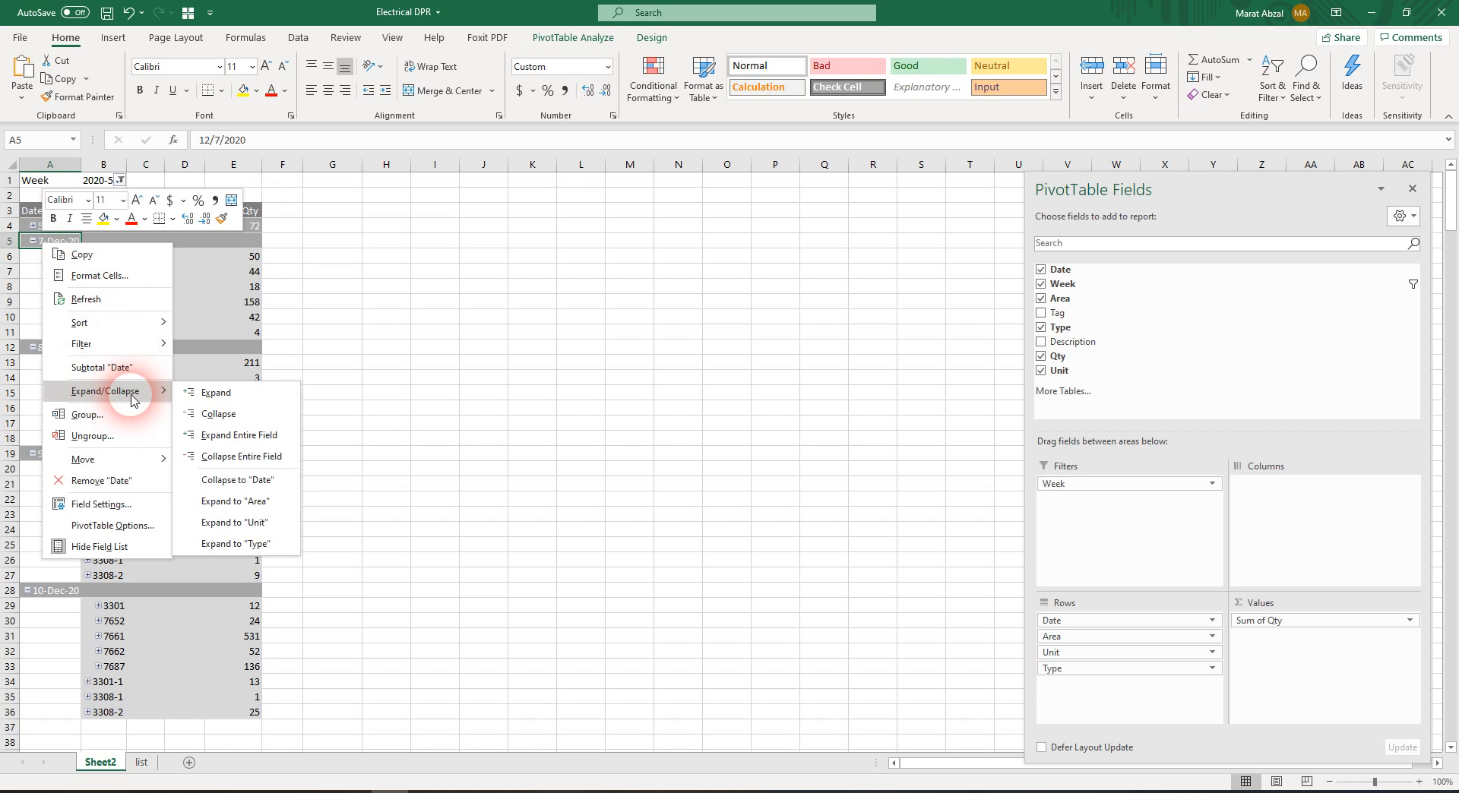
{"action": "left_click", "coordinate": [239, 434]}
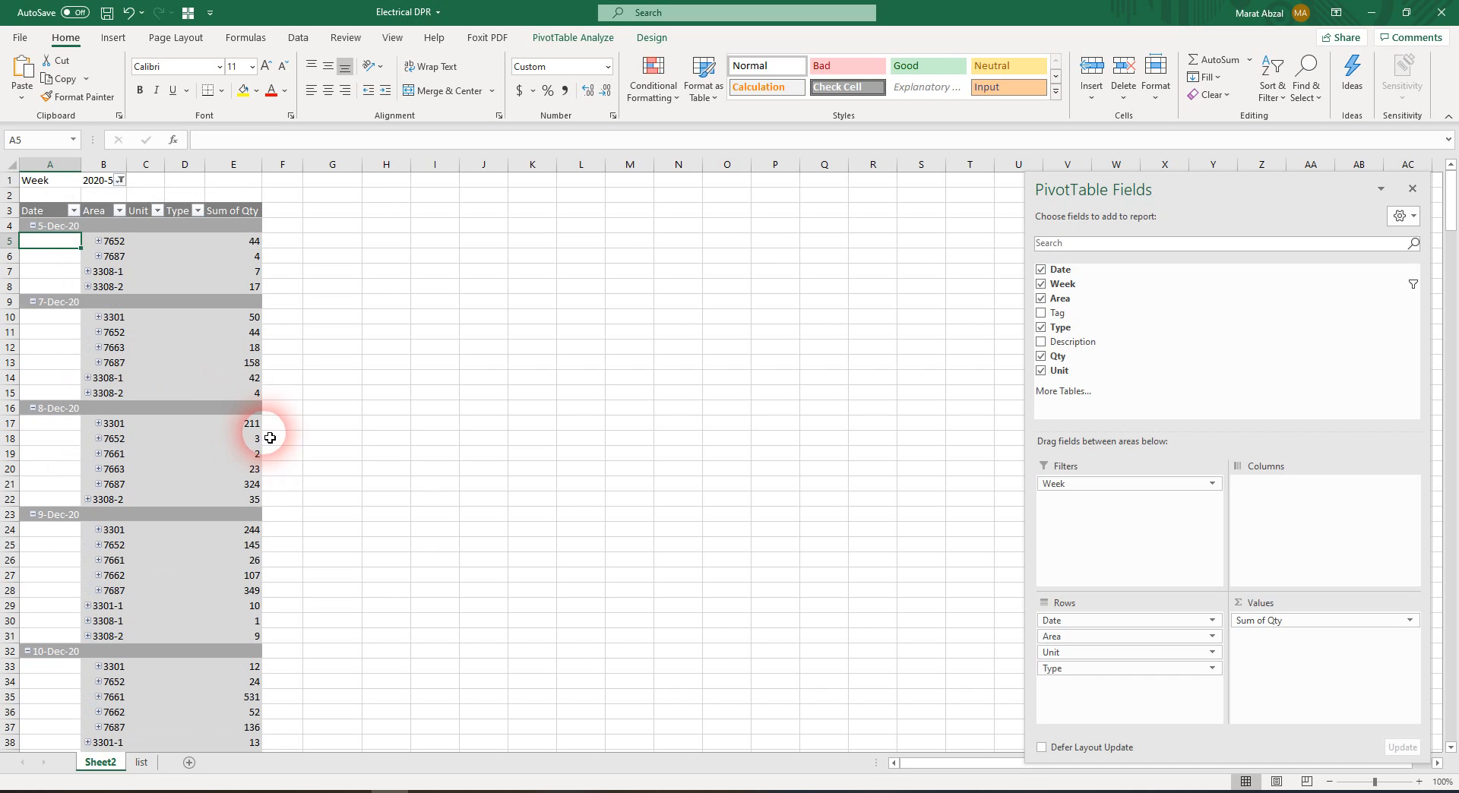
Collapse the entire Date field, and expand only 5-Dec-20 and area 7652 within it
{"action": "right_click", "coordinate": [61, 226]}
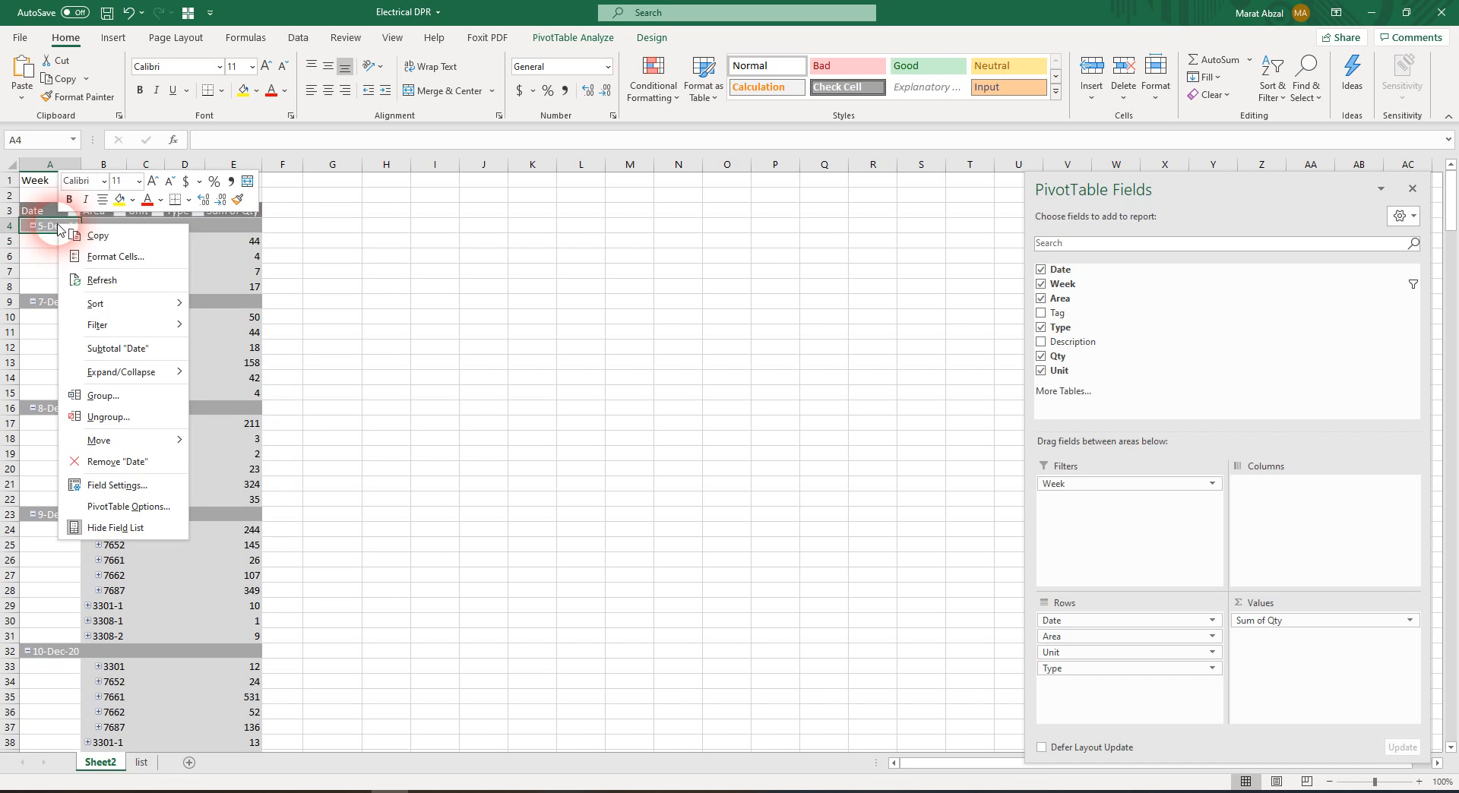
{"action": "mouse_move", "coordinate": [156, 377]}
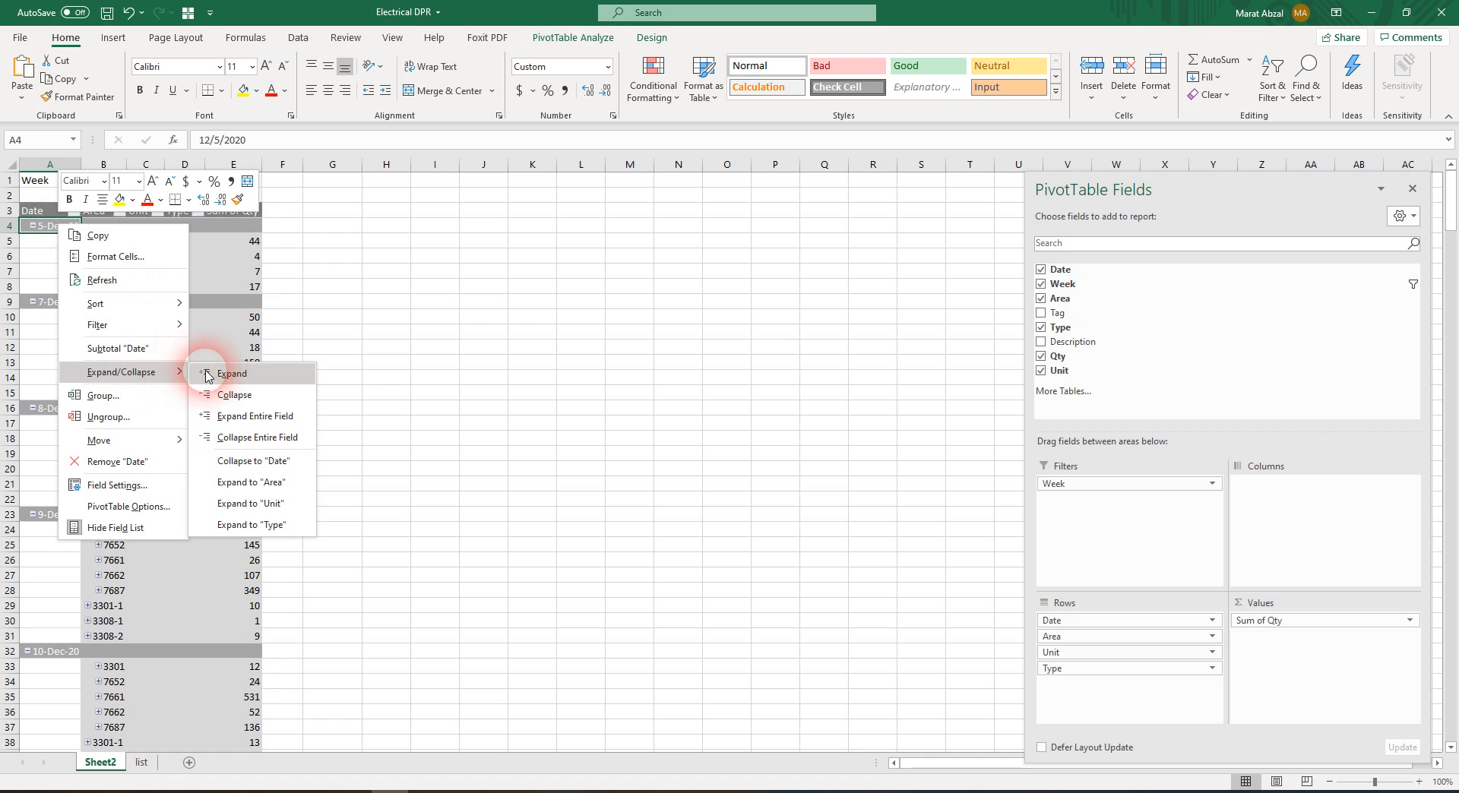
{"action": "left_click", "coordinate": [277, 439]}
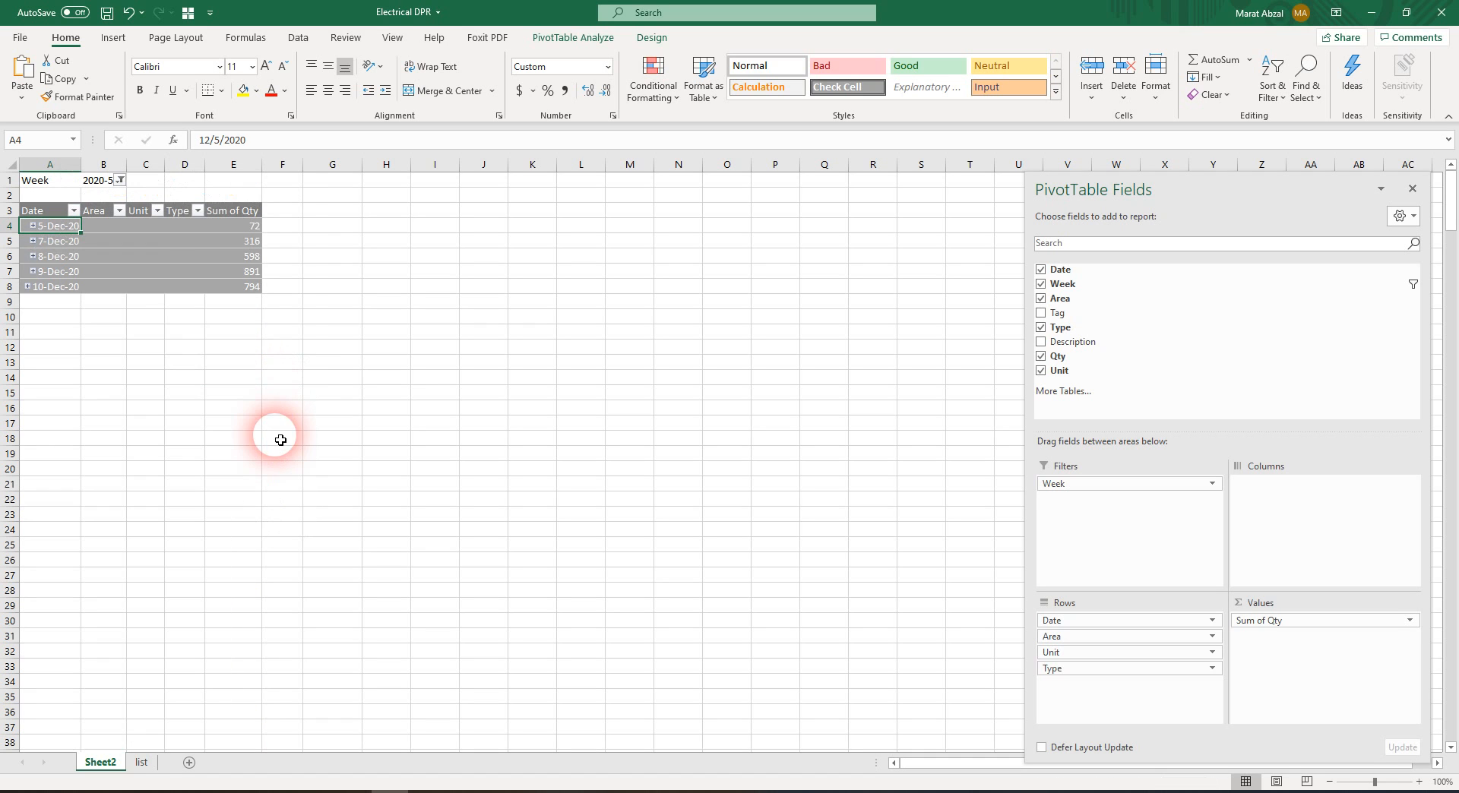
{"action": "left_click", "coordinate": [64, 273]}
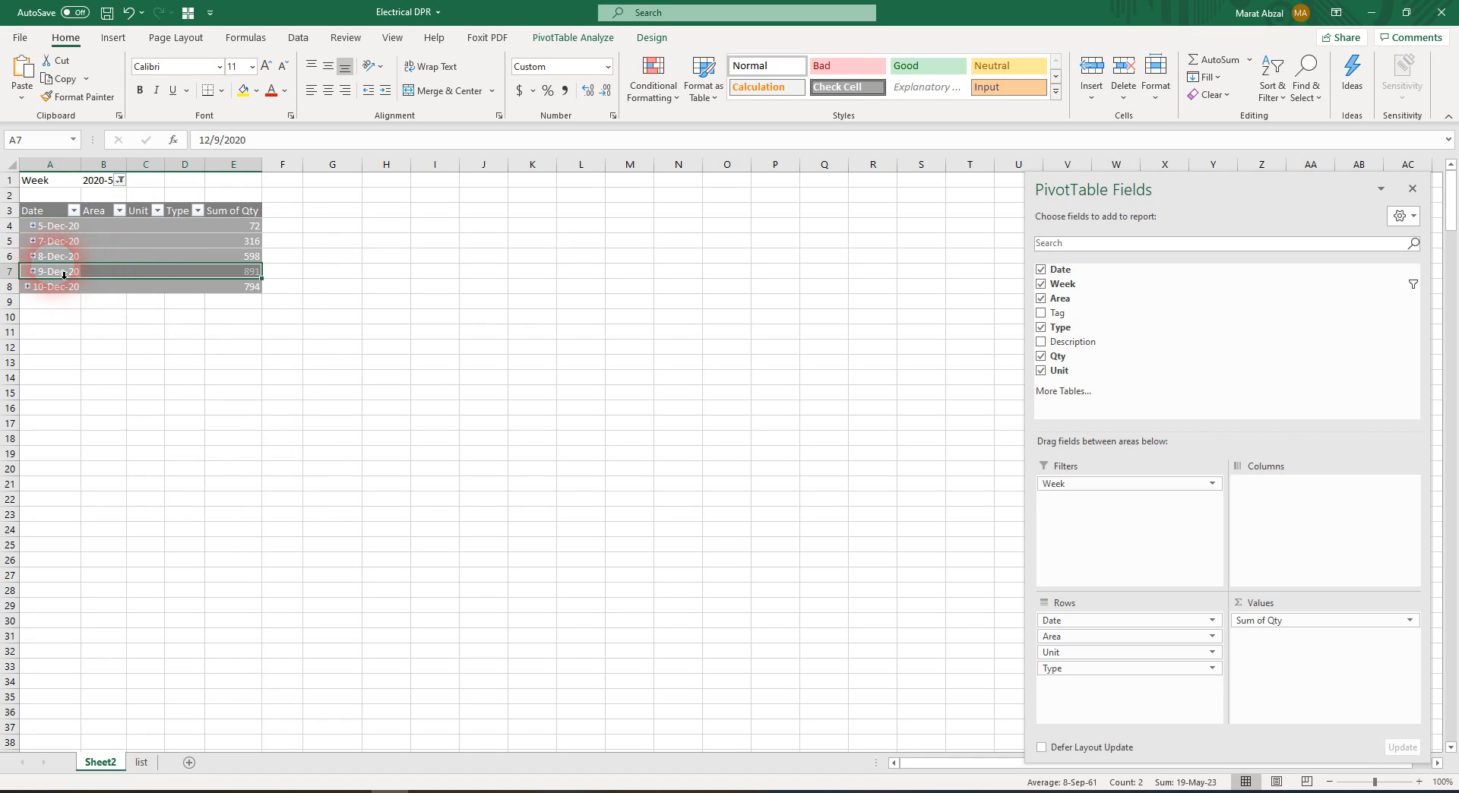
{"action": "left_click", "coordinate": [34, 227]}
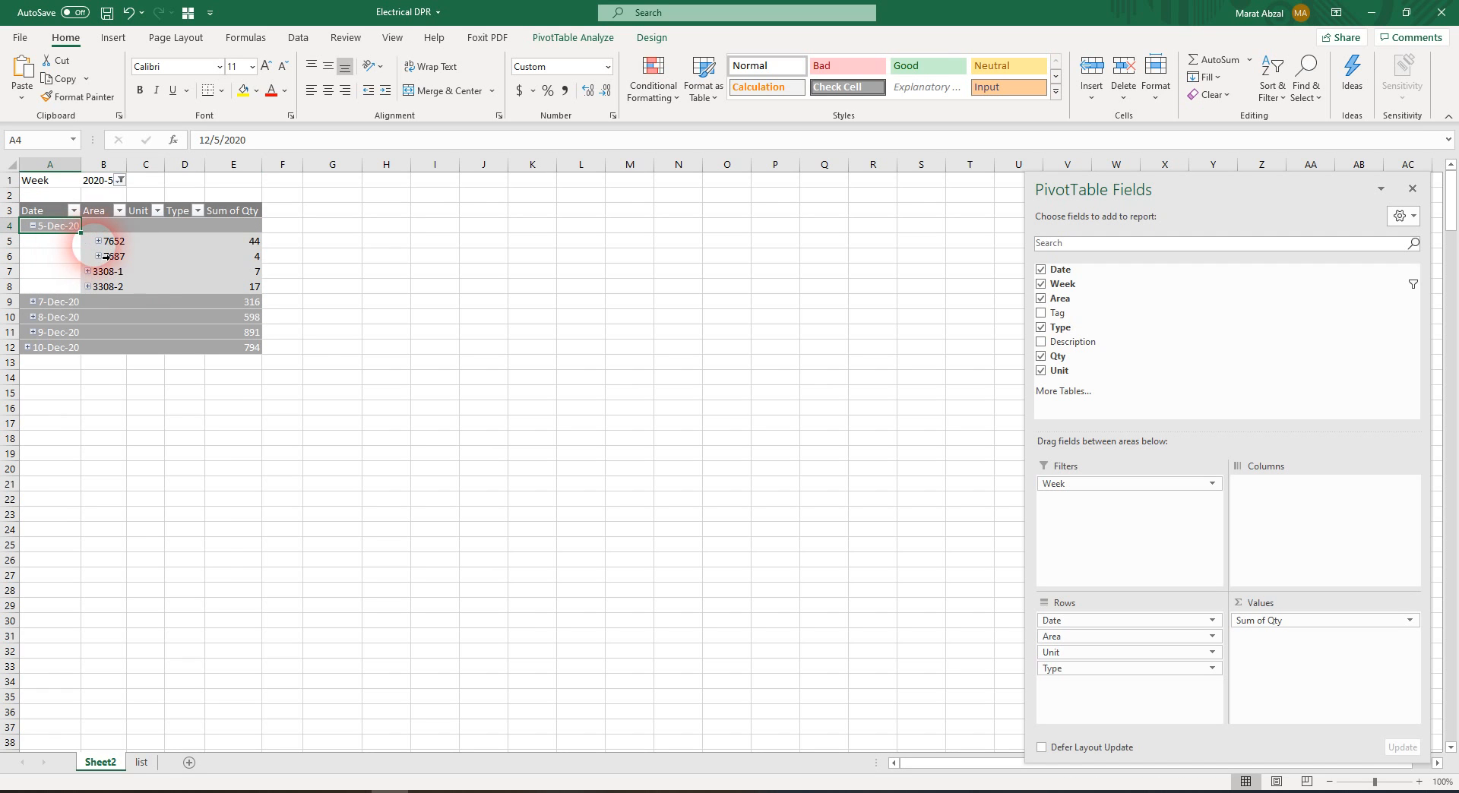
{"action": "left_click", "coordinate": [99, 242]}
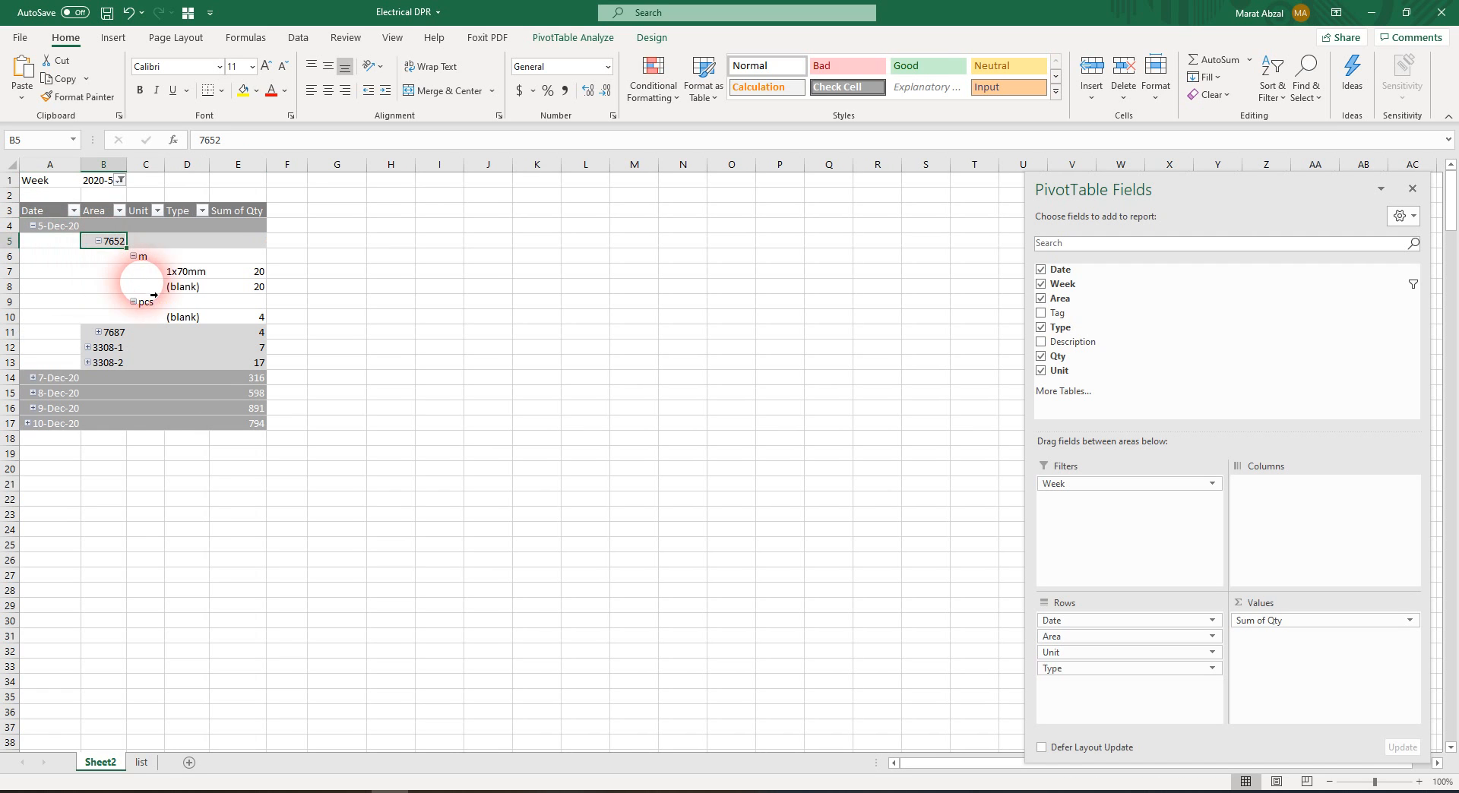
Expand the entire Date field and collapse the entire Area field, leaving each date broken down to areas only
{"action": "right_click", "coordinate": [55, 229]}
{"action": "mouse_move", "coordinate": [126, 373]}
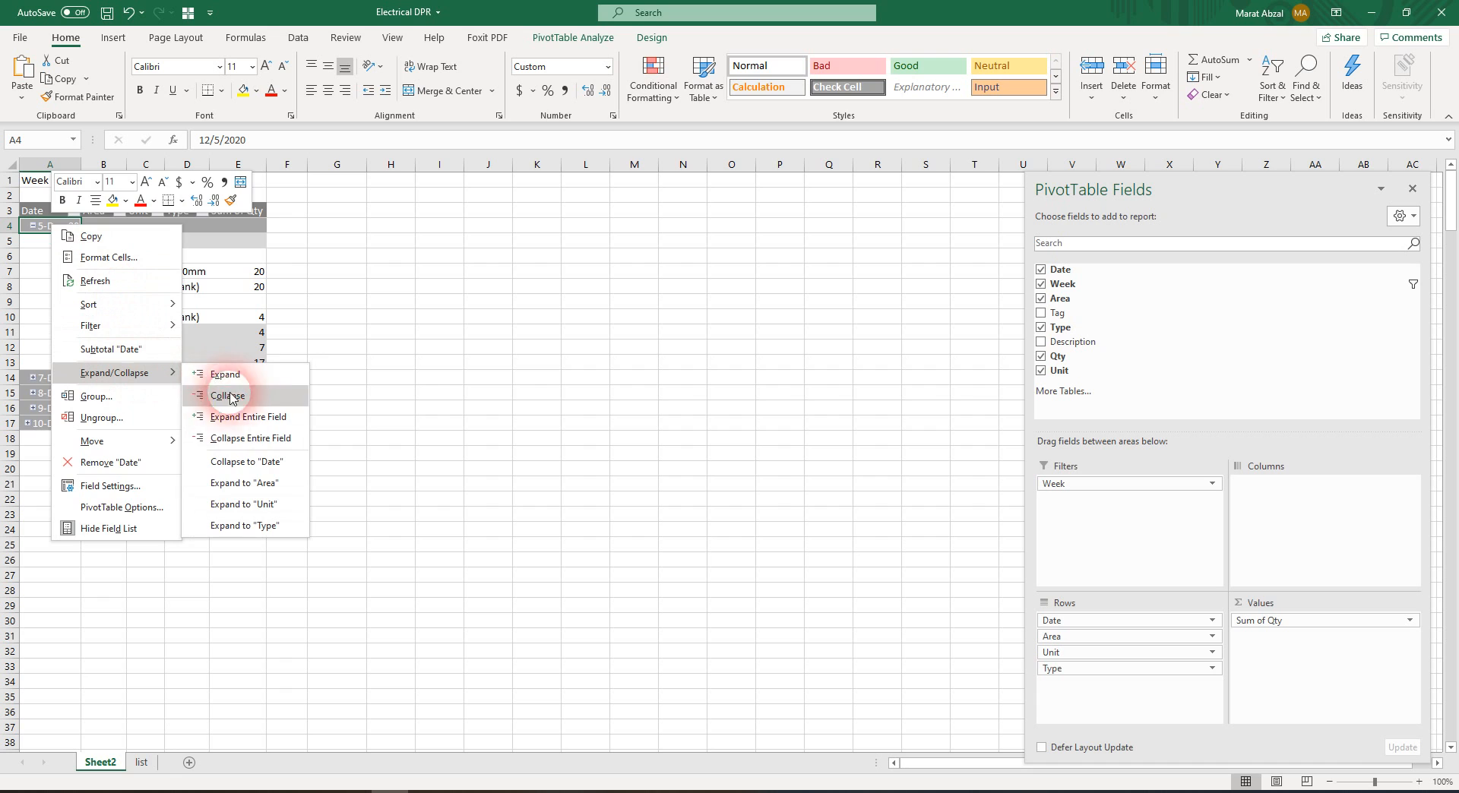
{"action": "left_click", "coordinate": [239, 418]}
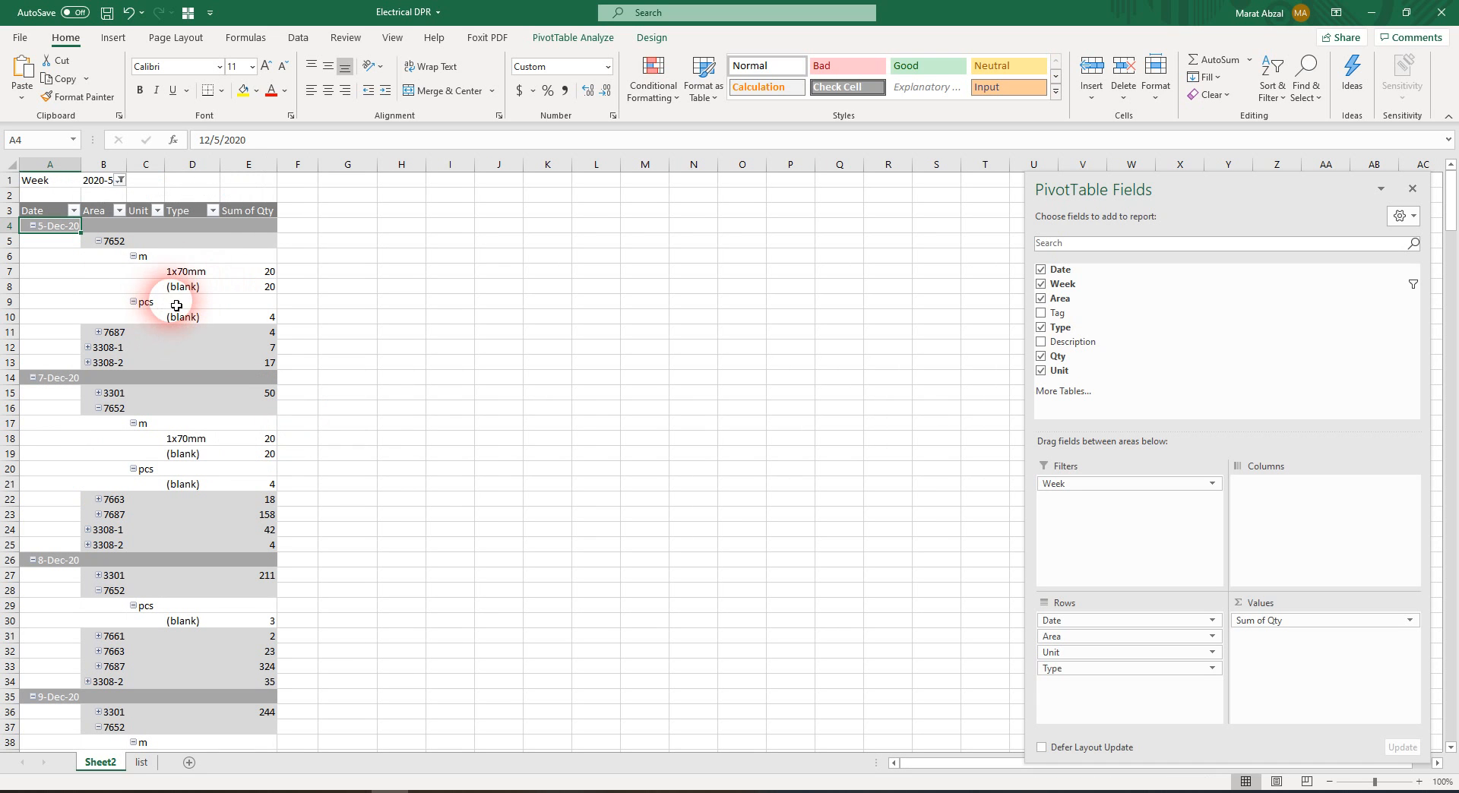
{"action": "right_click", "coordinate": [107, 240]}
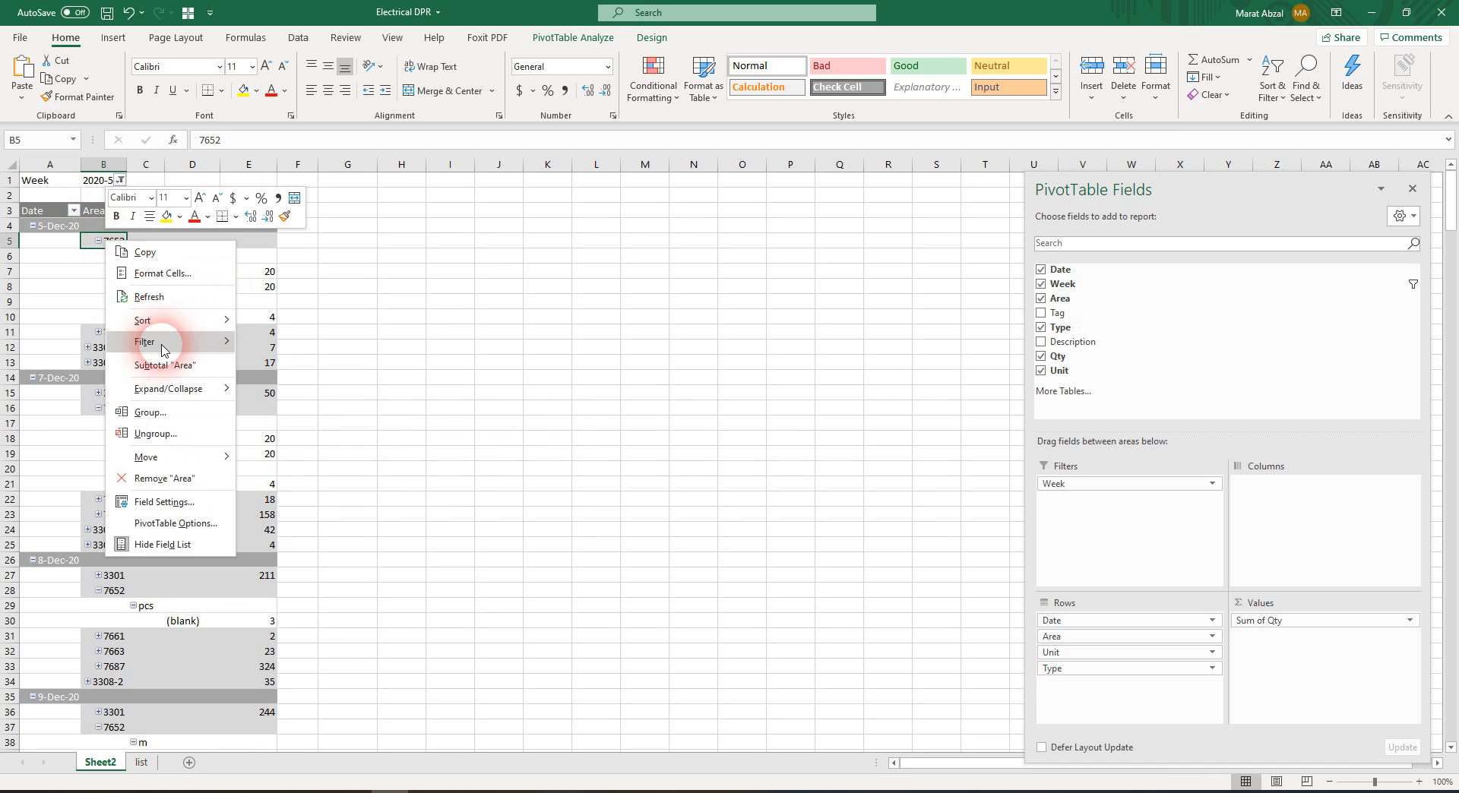
{"action": "mouse_move", "coordinate": [215, 389]}
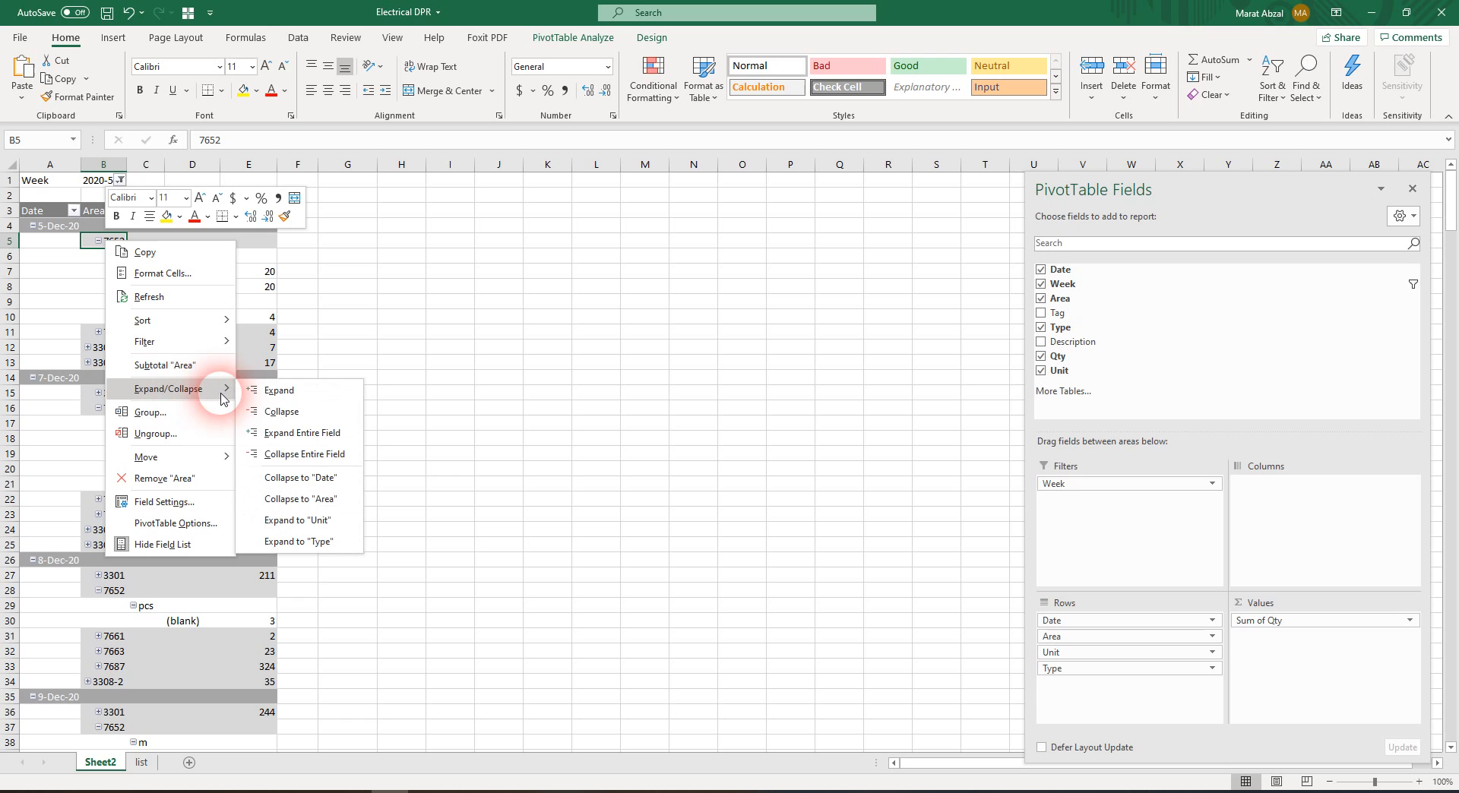
{"action": "left_click", "coordinate": [332, 456]}
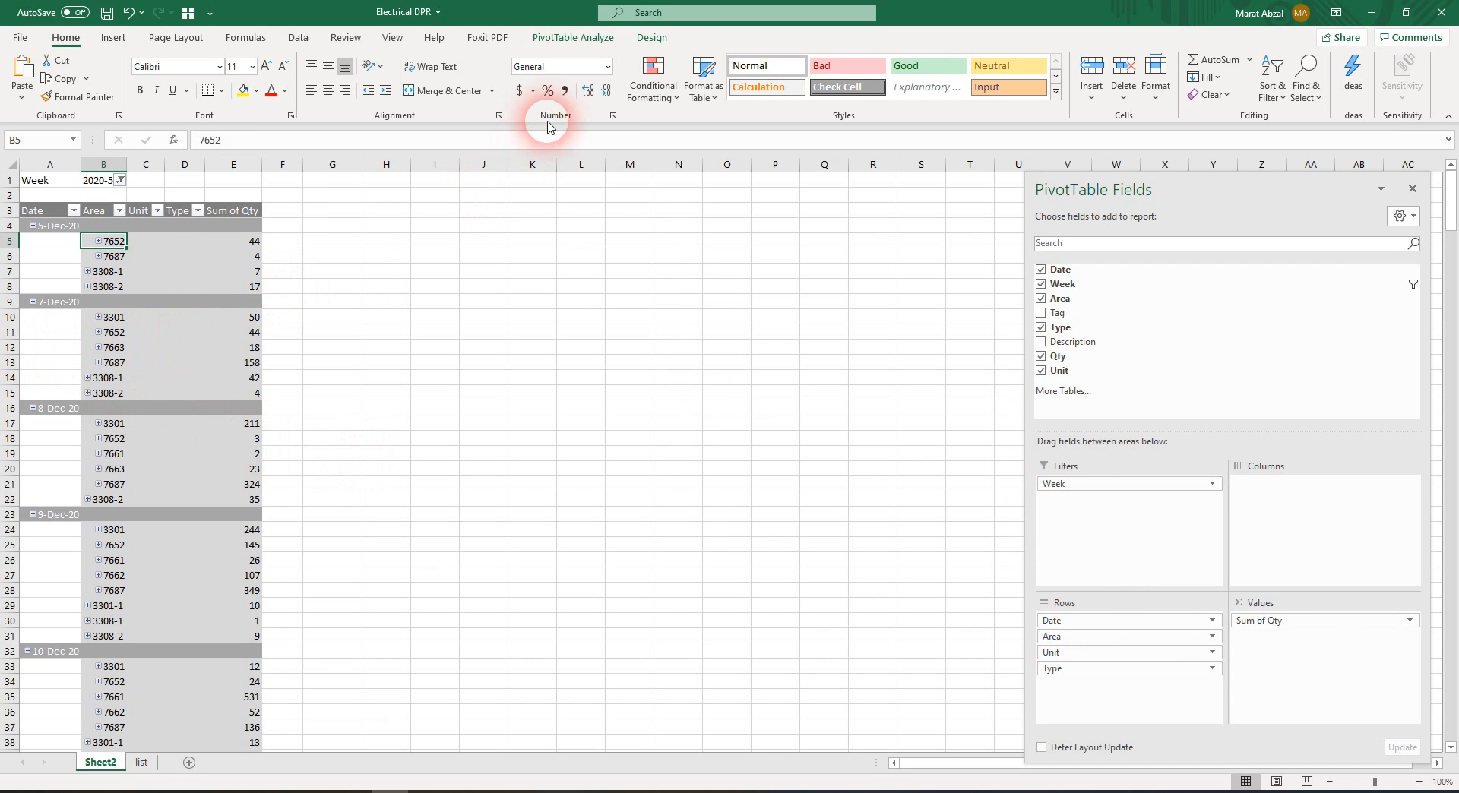
{"action": "left_click", "coordinate": [572, 38]}
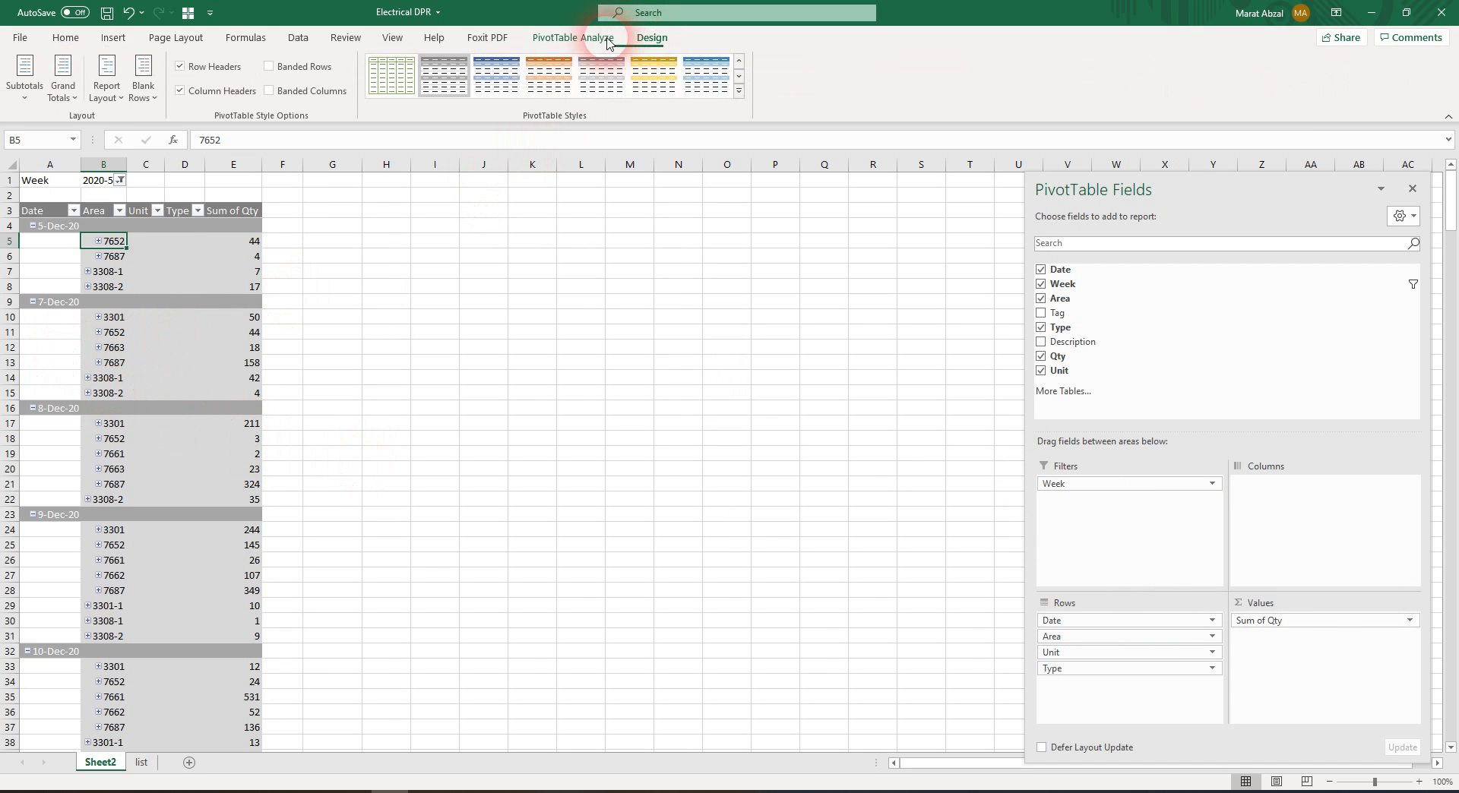
{"action": "left_click", "coordinate": [652, 38]}
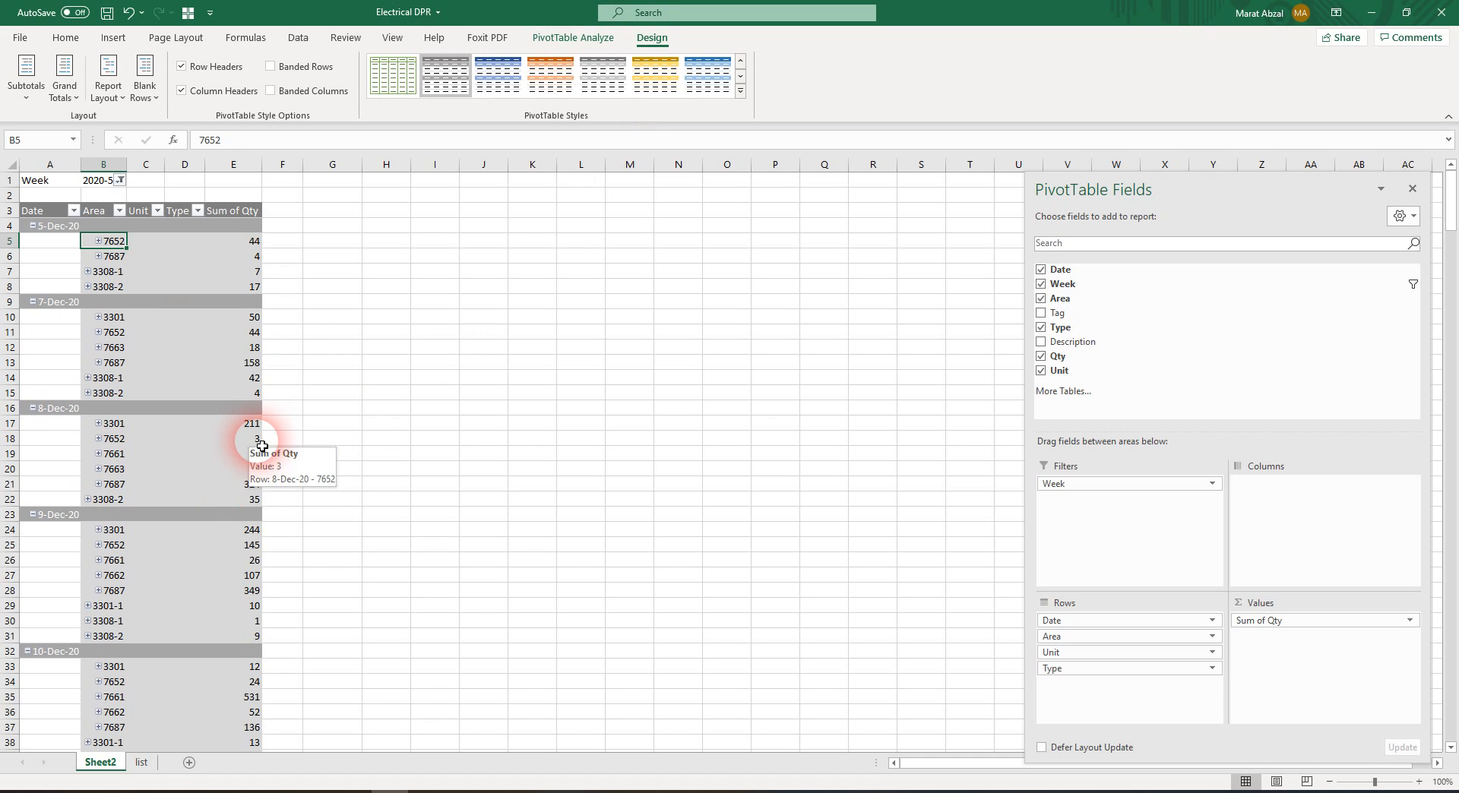
{"action": "left_click", "coordinate": [182, 317]}
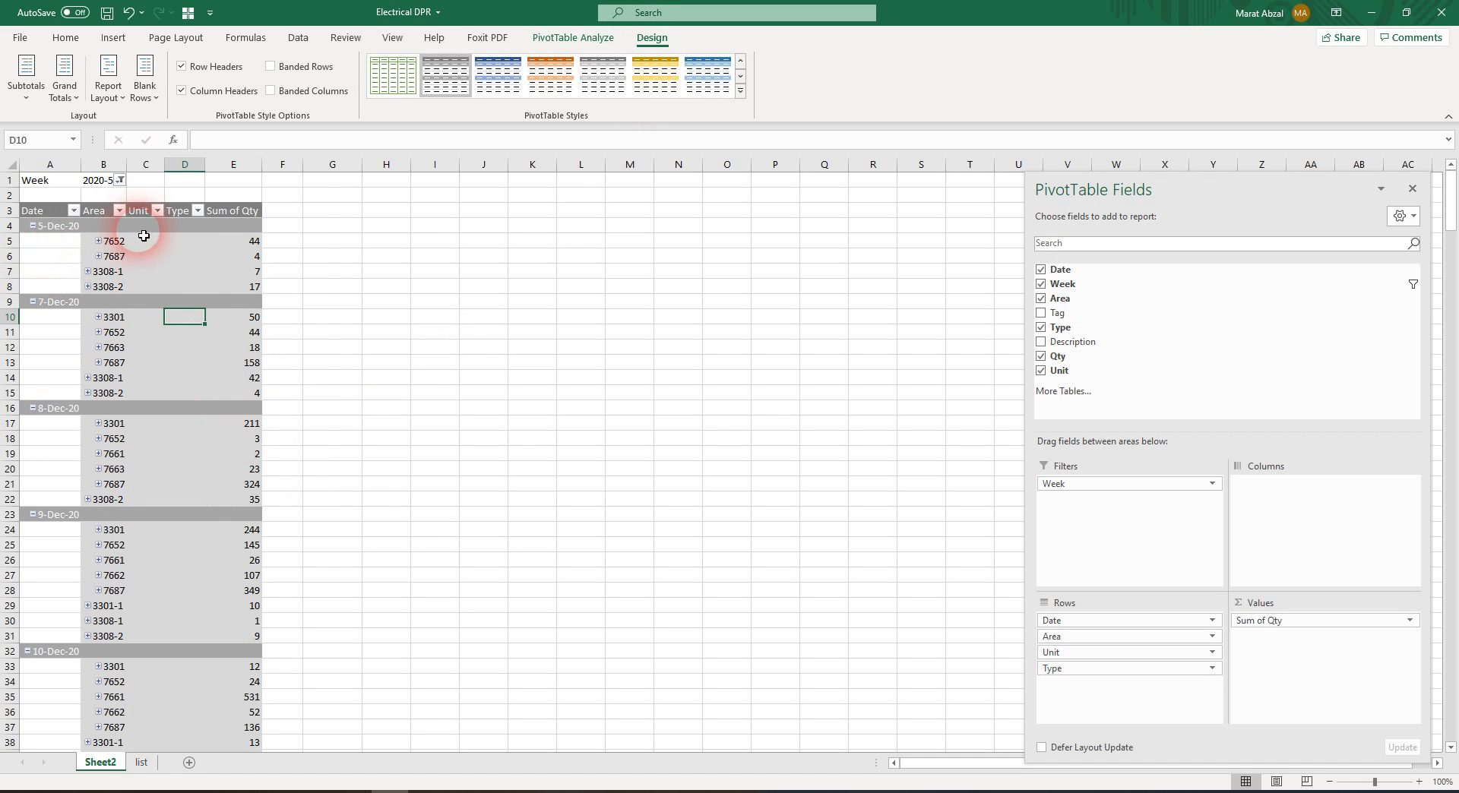
{"action": "left_click", "coordinate": [113, 37]}
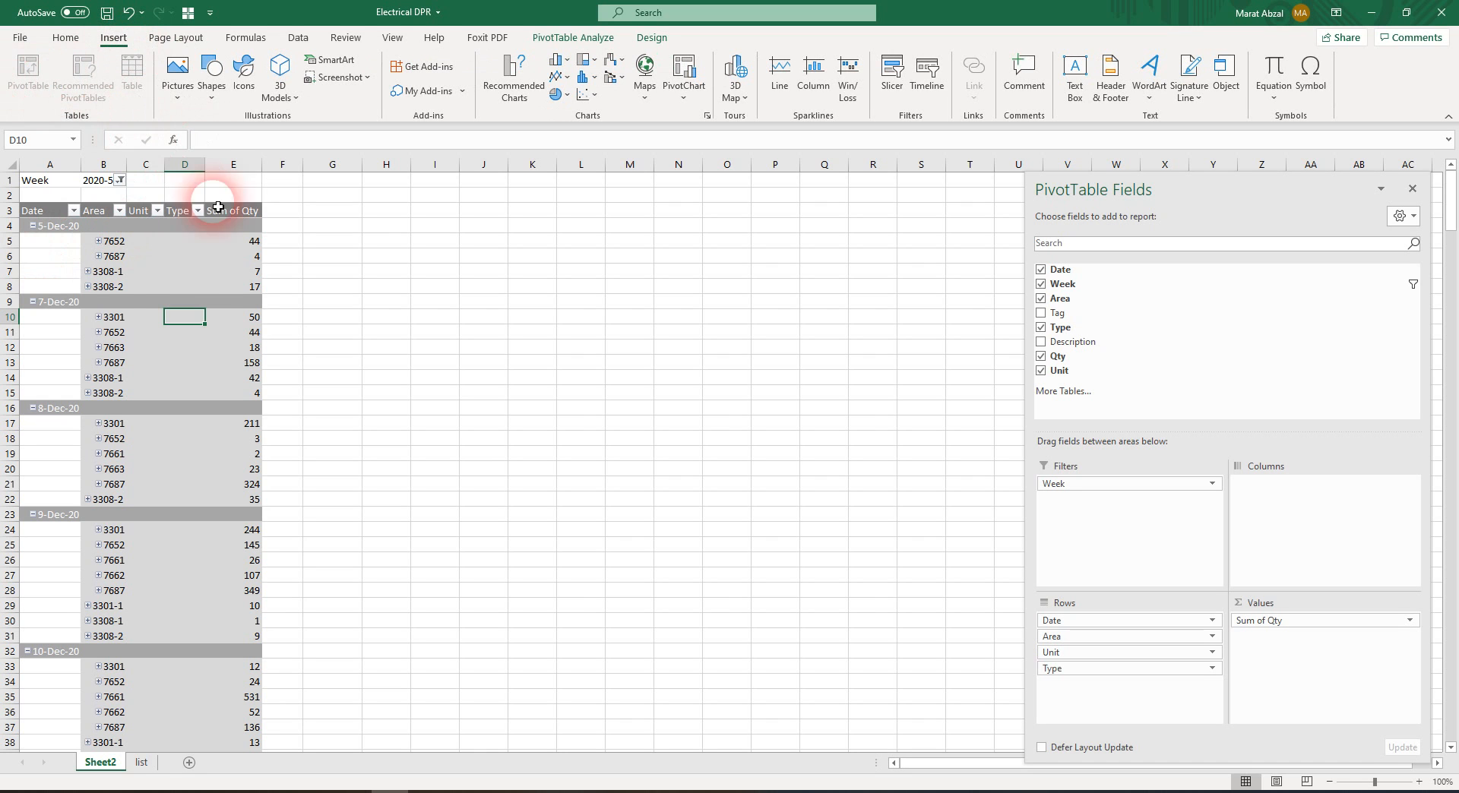
{"action": "left_click", "coordinate": [121, 303]}
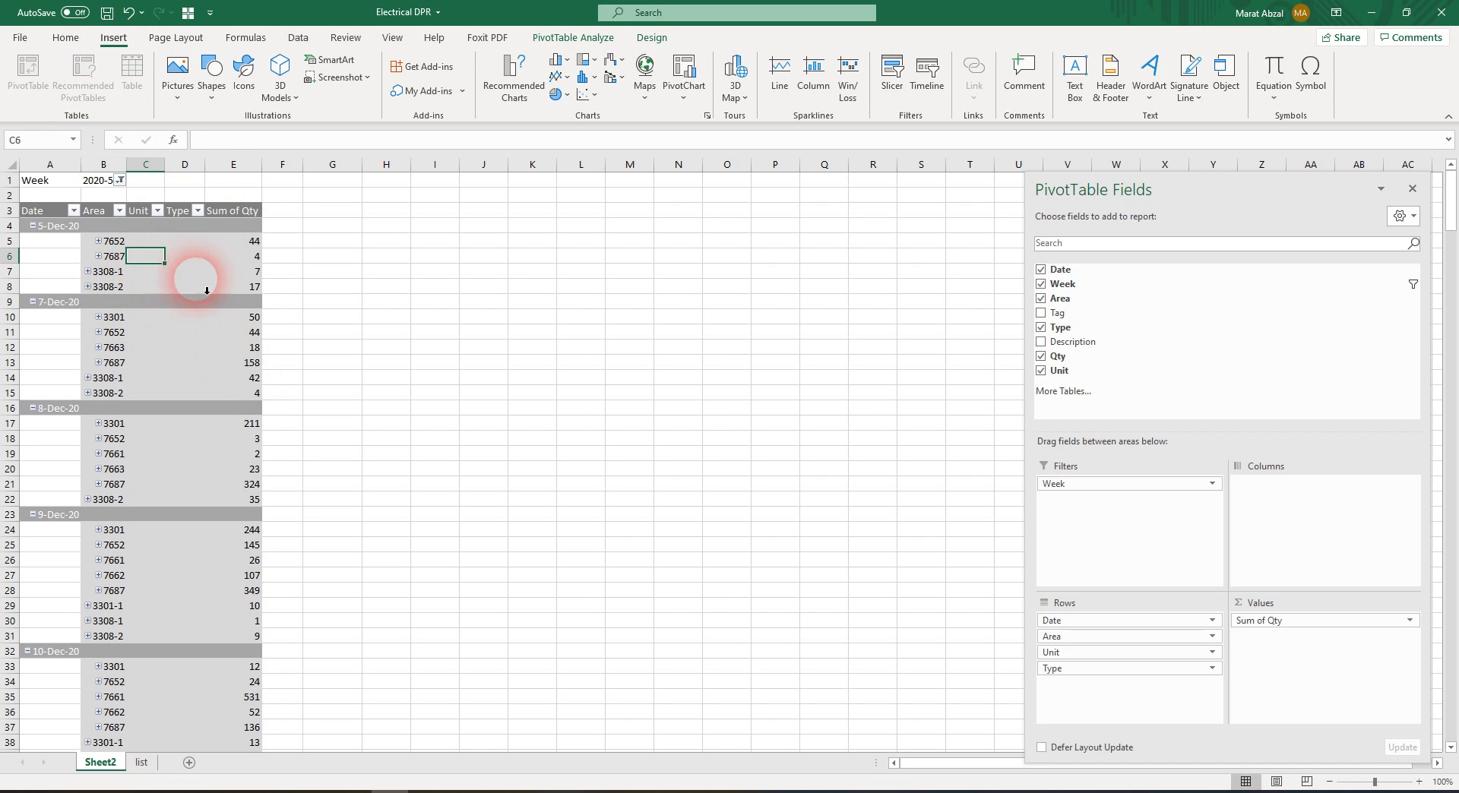
{"action": "left_click", "coordinate": [164, 359]}
Extend the PivotTable's data source range to list!$A$1:$H$258 and refresh the PivotTable
{"action": "left_click", "coordinate": [576, 39]}
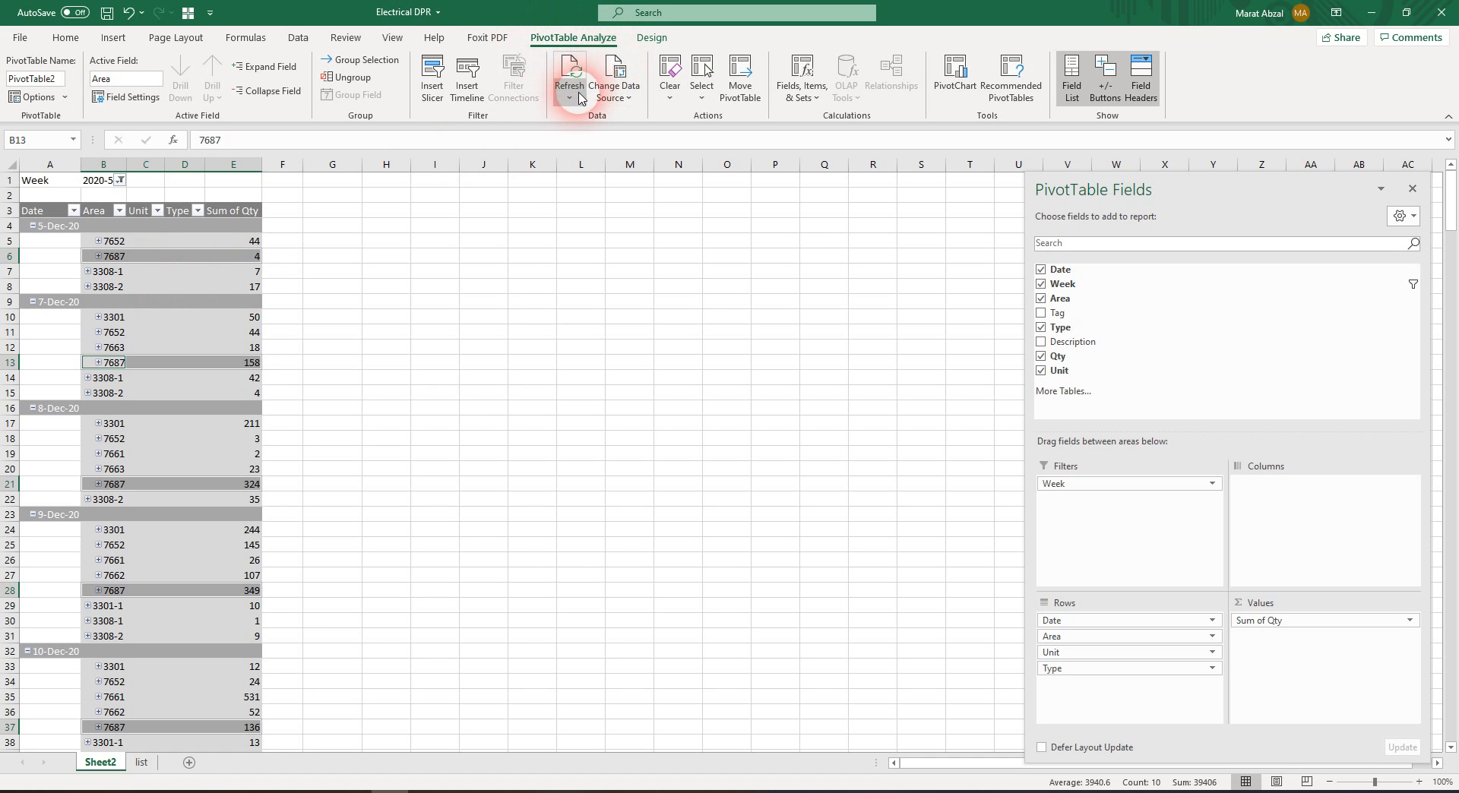
{"action": "left_click", "coordinate": [608, 91]}
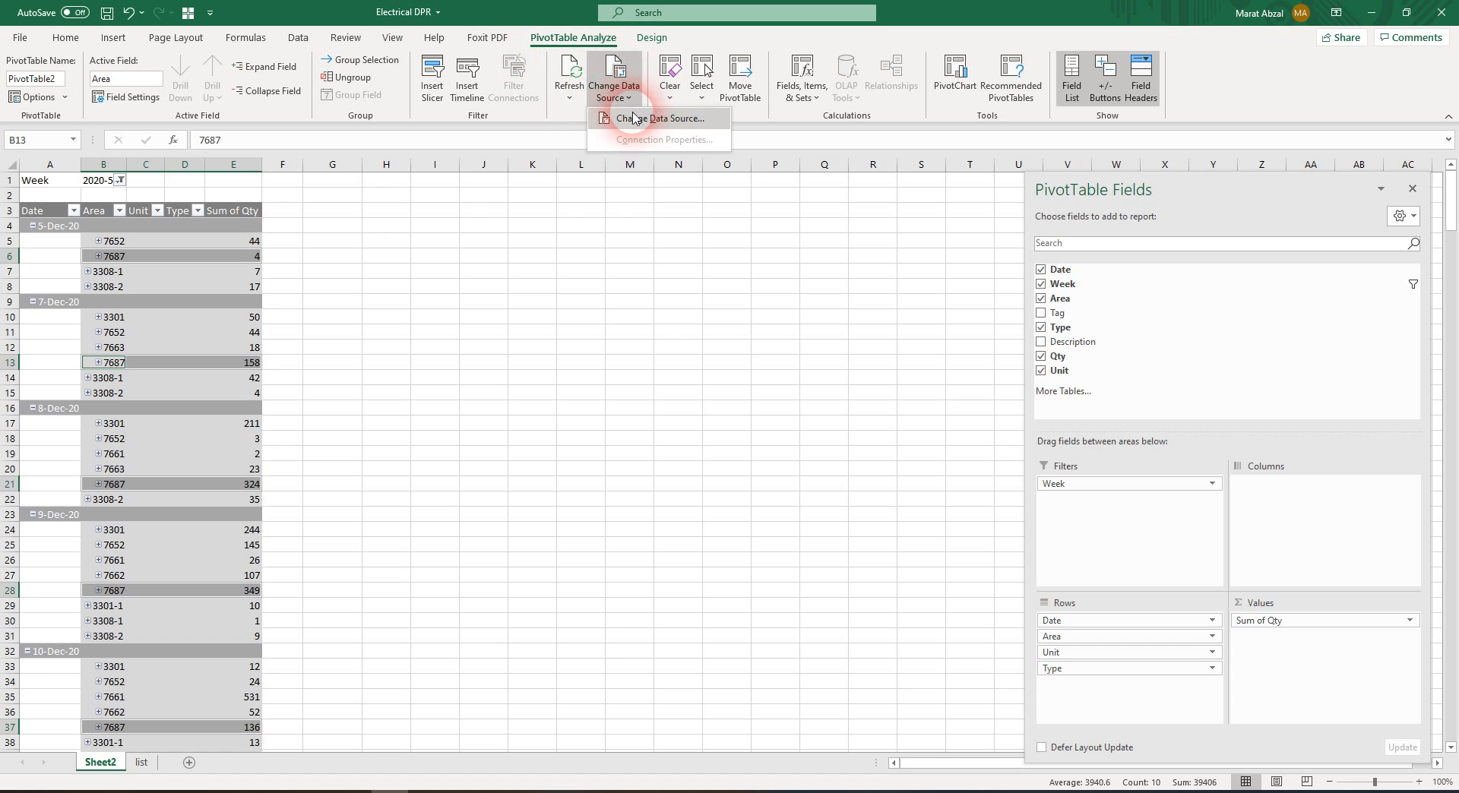
{"action": "left_click", "coordinate": [598, 119]}
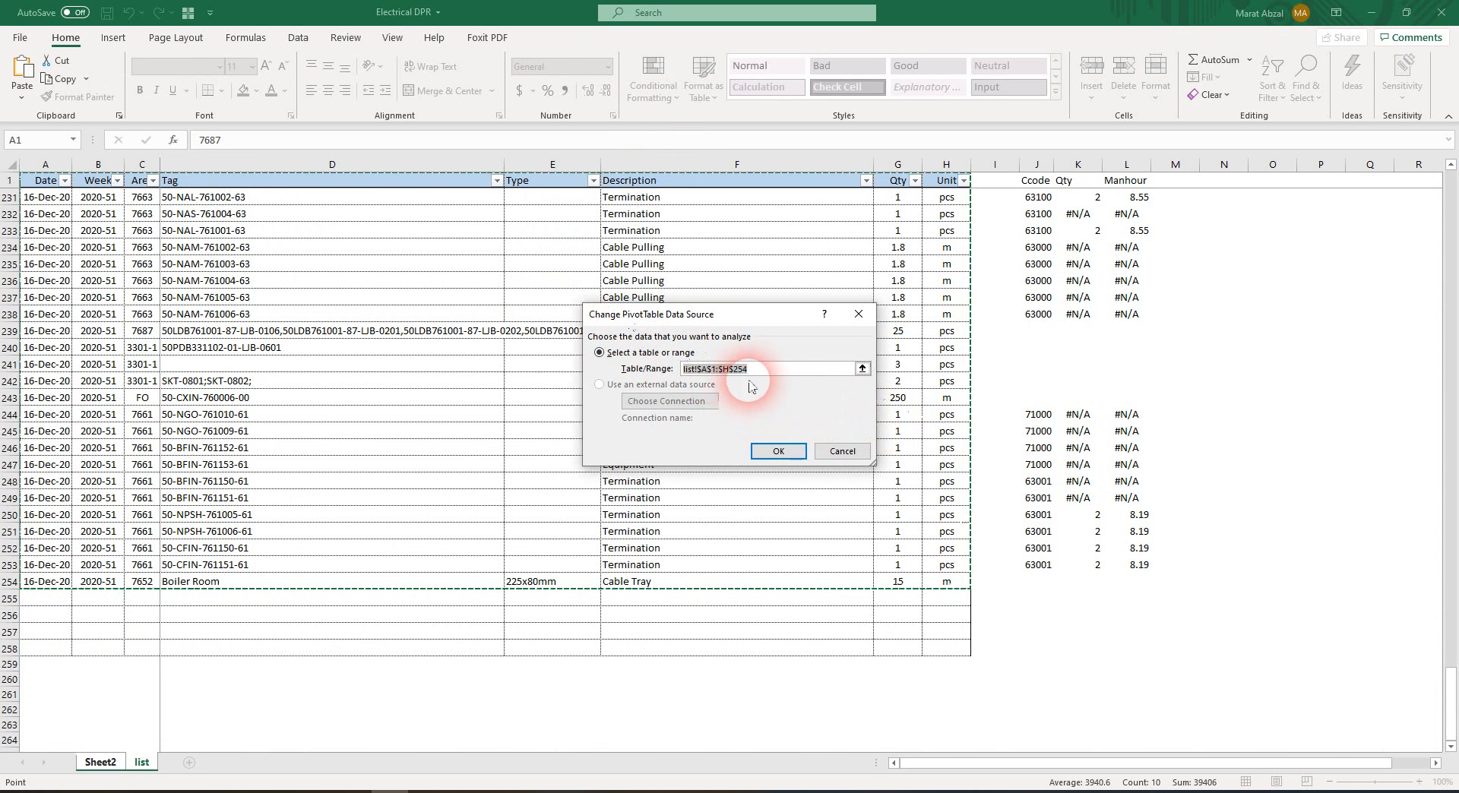
{"action": "left_click", "coordinate": [122, 218]}
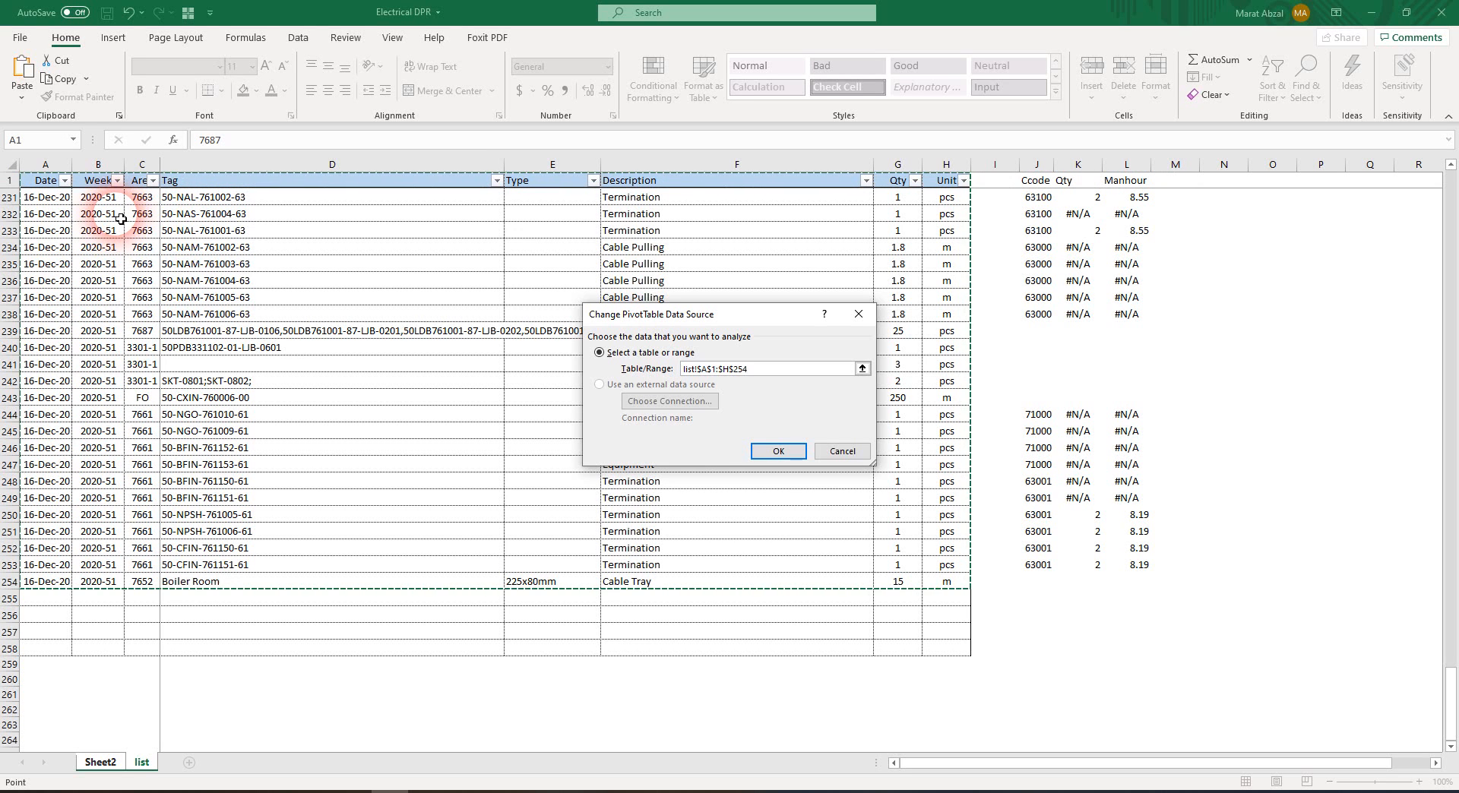
{"action": "key", "text": "shift+Down"}
{"action": "key", "text": "shift+Down"}
{"action": "key", "text": "shift+Down"}
{"action": "key", "text": "shift+Down"}
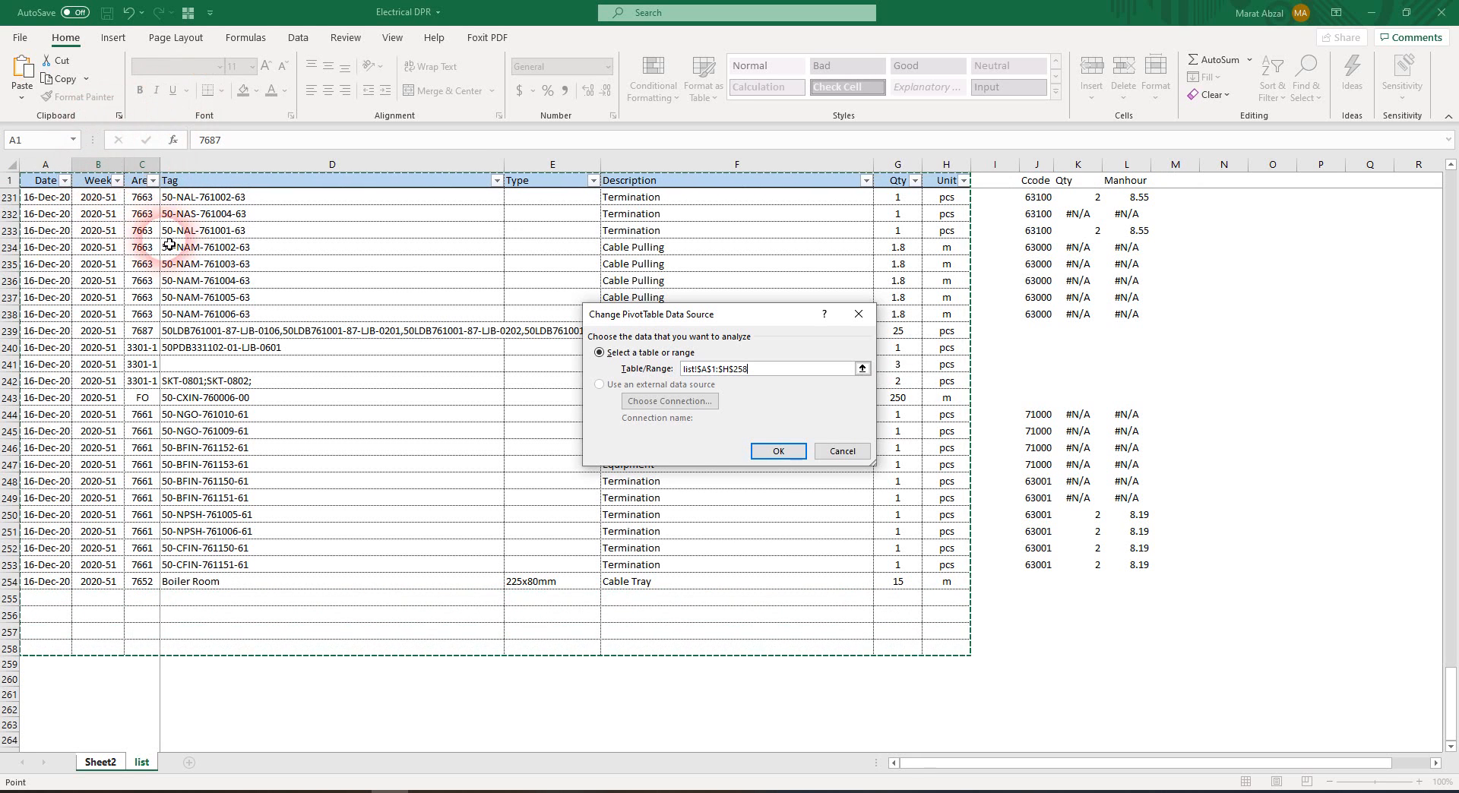
{"action": "left_click", "coordinate": [790, 454]}
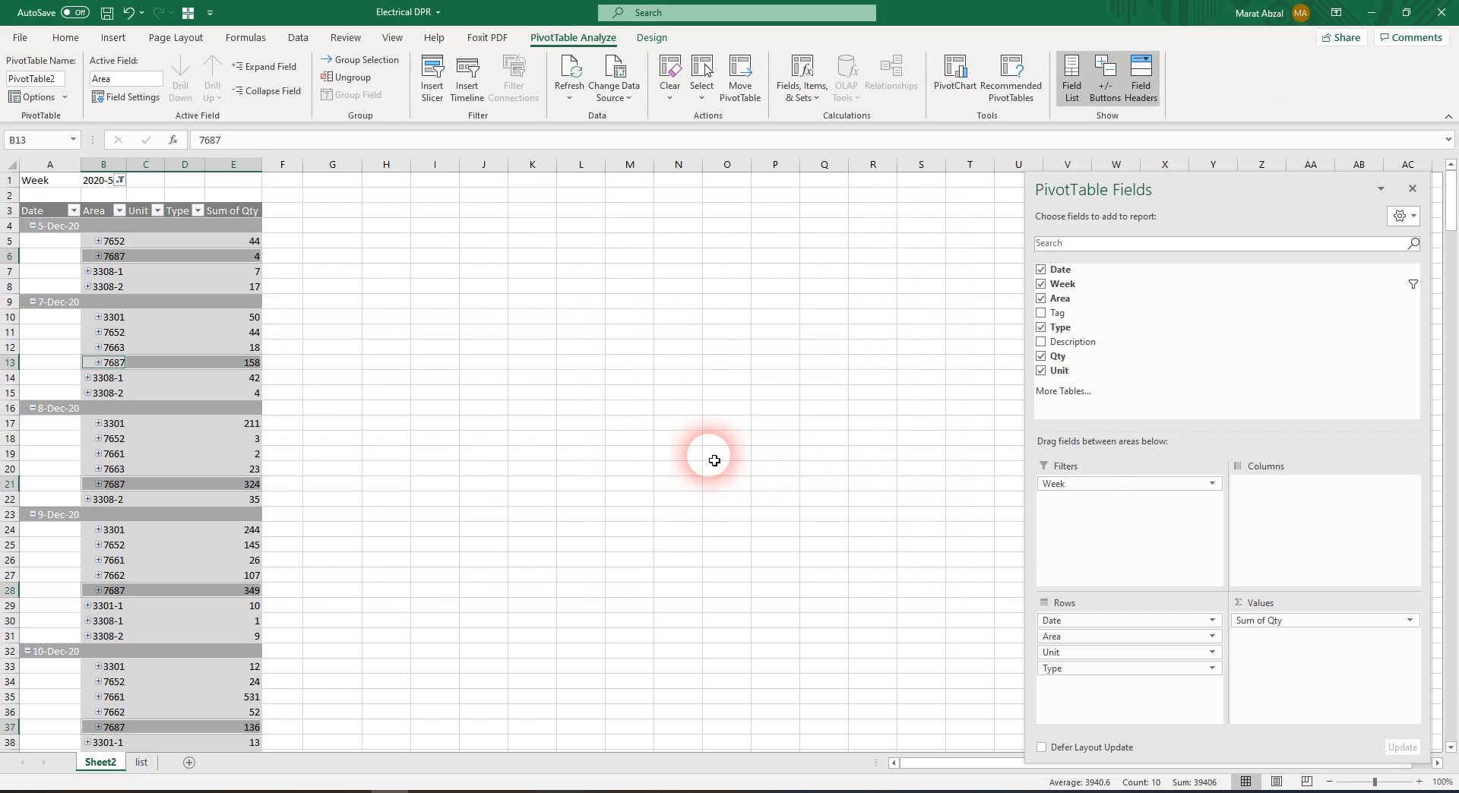
{"action": "right_click", "coordinate": [167, 318]}
{"action": "left_click", "coordinate": [223, 386]}
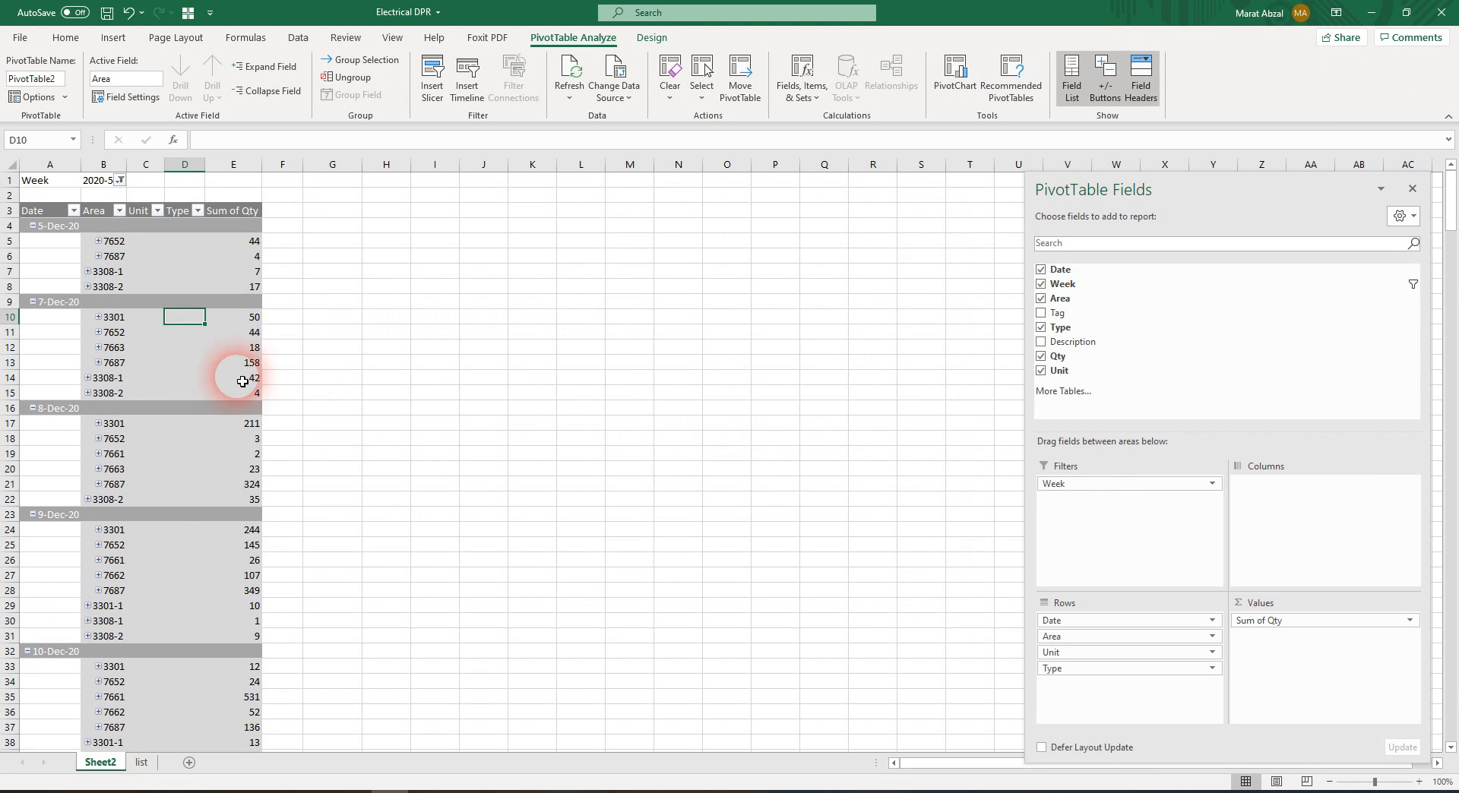